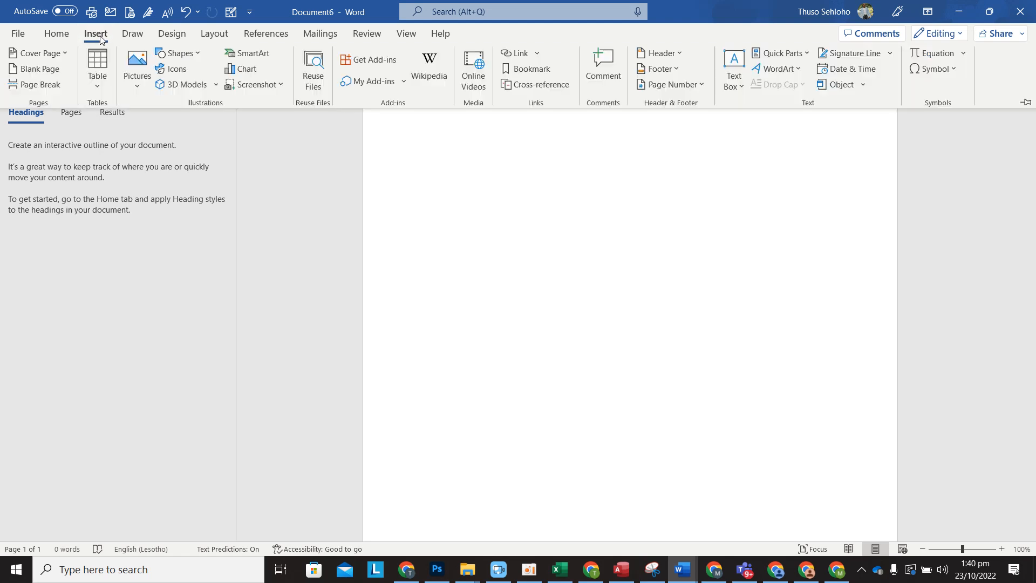
Step: Insert a table with two columns and one row on the blank page, and extend it to three rows
{"action": "left_click", "coordinate": [96, 82]}
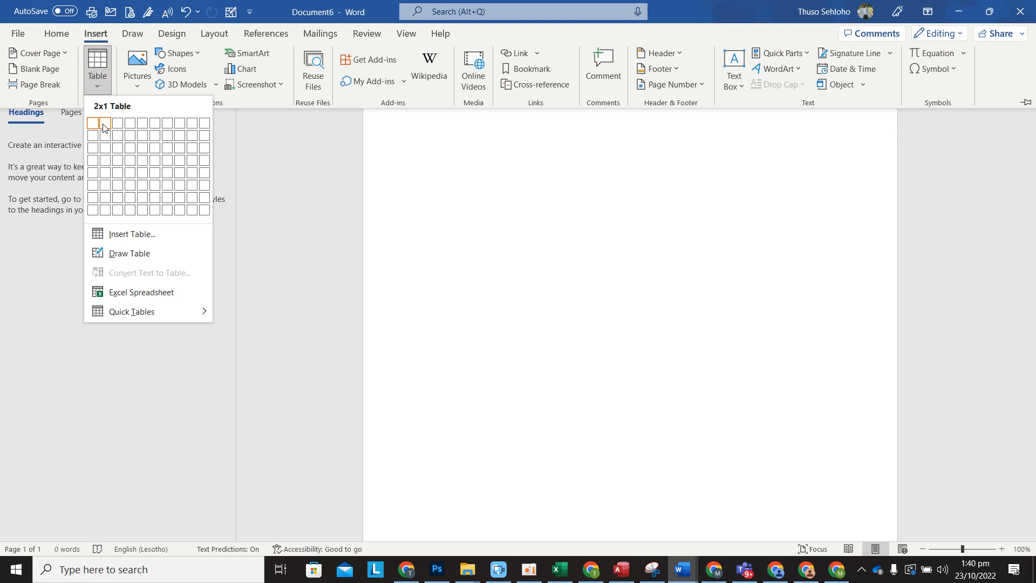
{"action": "key", "text": "Escape"}
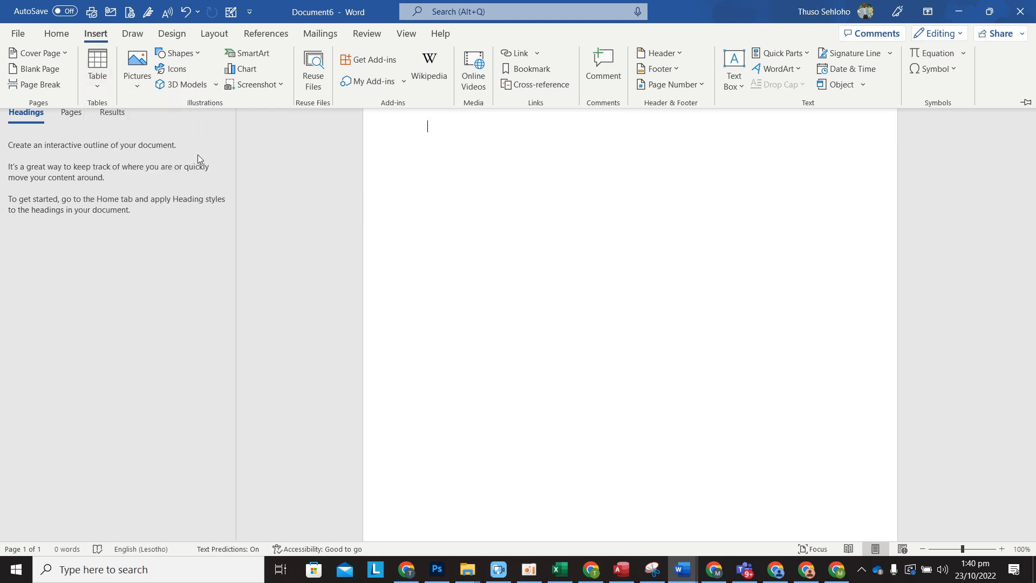
{"action": "left_click", "coordinate": [482, 158]}
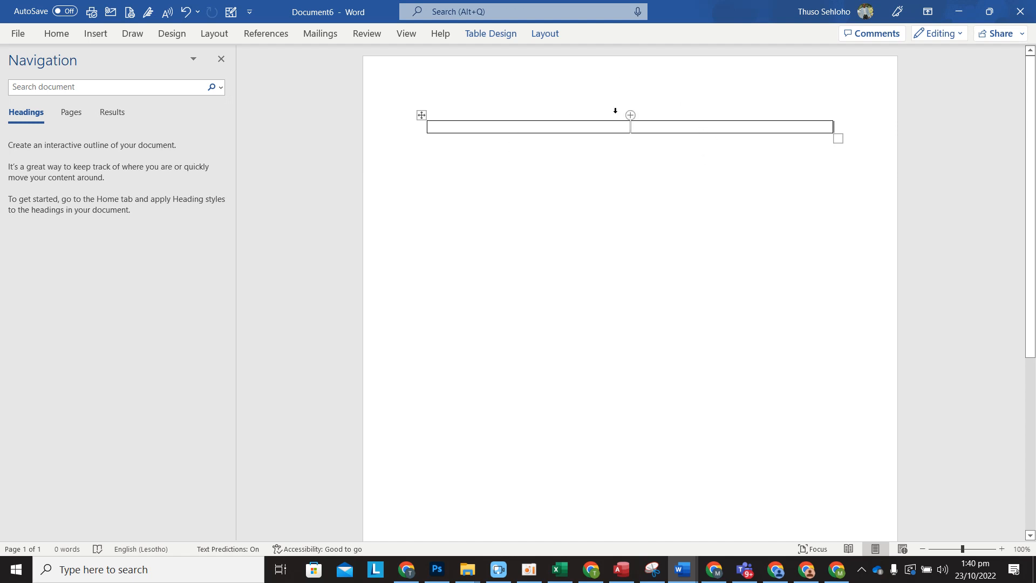
{"action": "left_click", "coordinate": [842, 123]}
{"action": "key", "text": "Return"}
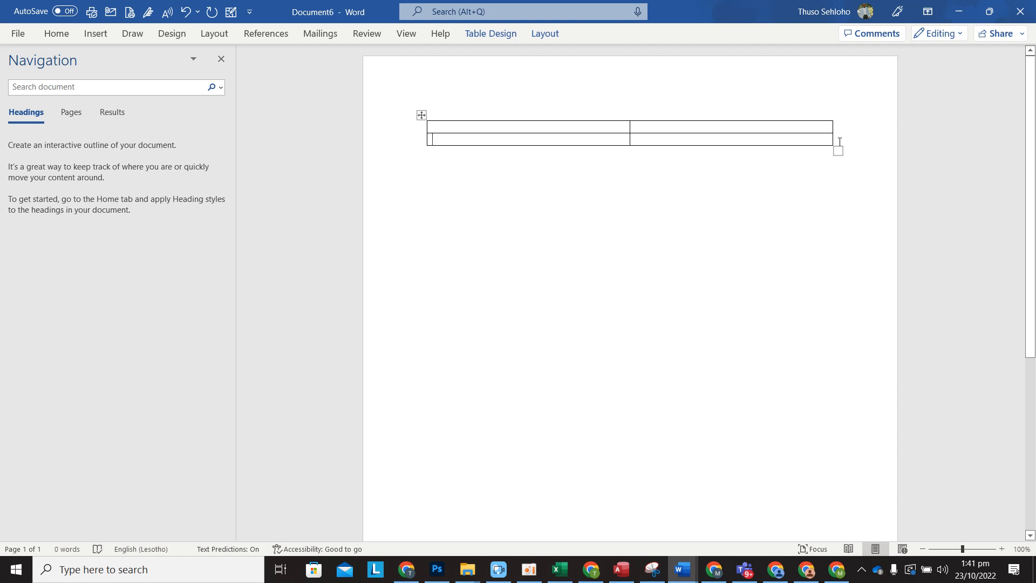
{"action": "key", "text": "Return"}
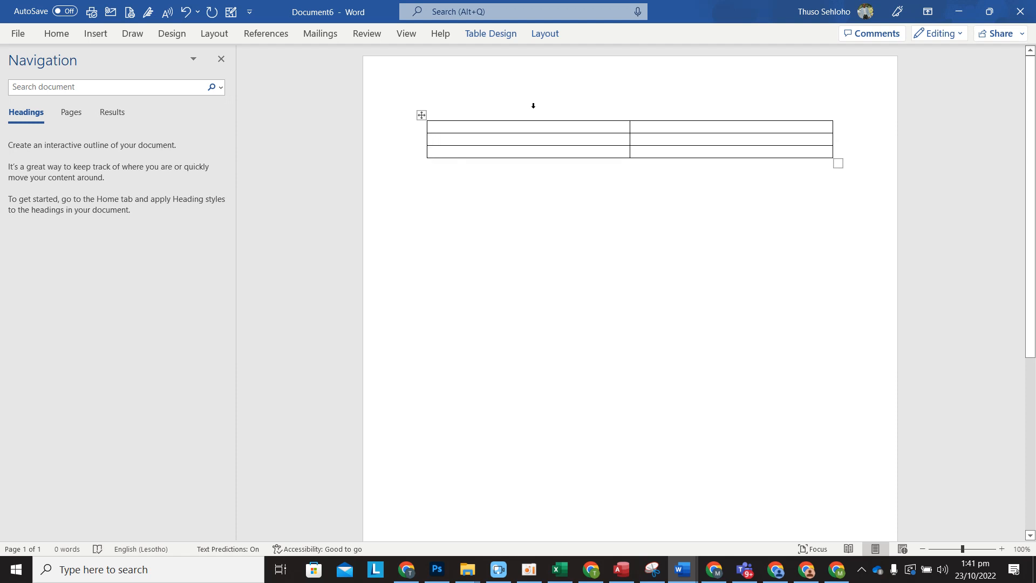
Step: Select the whole table and insert two more columns to the right of the existing ones
{"action": "left_click", "coordinate": [474, 81]}
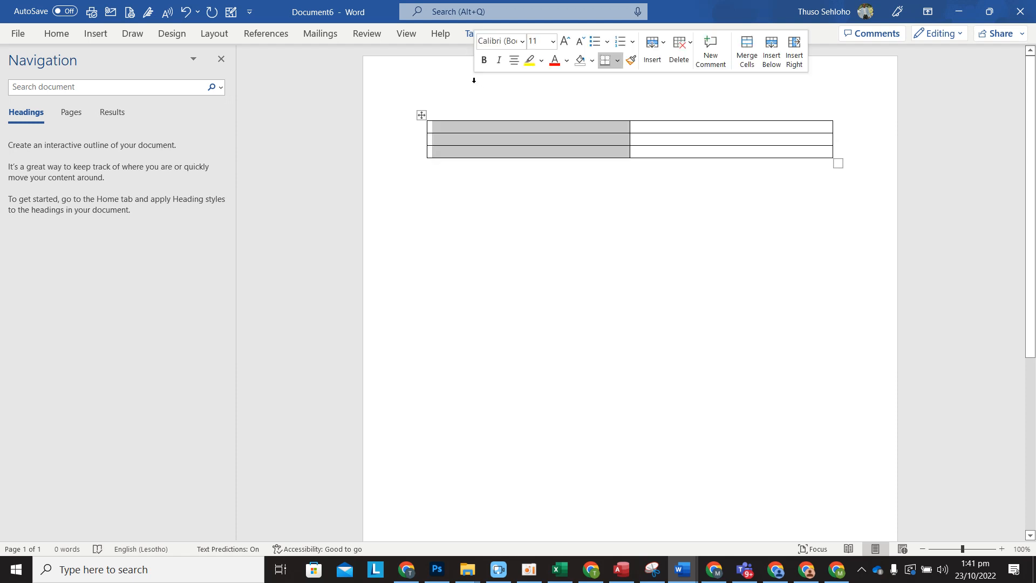
{"action": "left_click", "coordinate": [421, 116]}
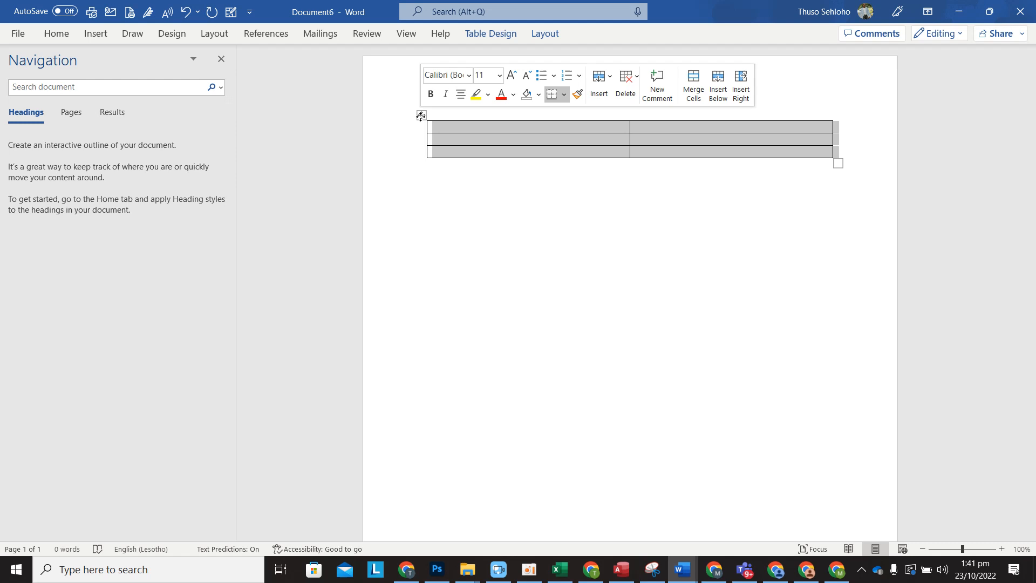
{"action": "left_click", "coordinate": [610, 79]}
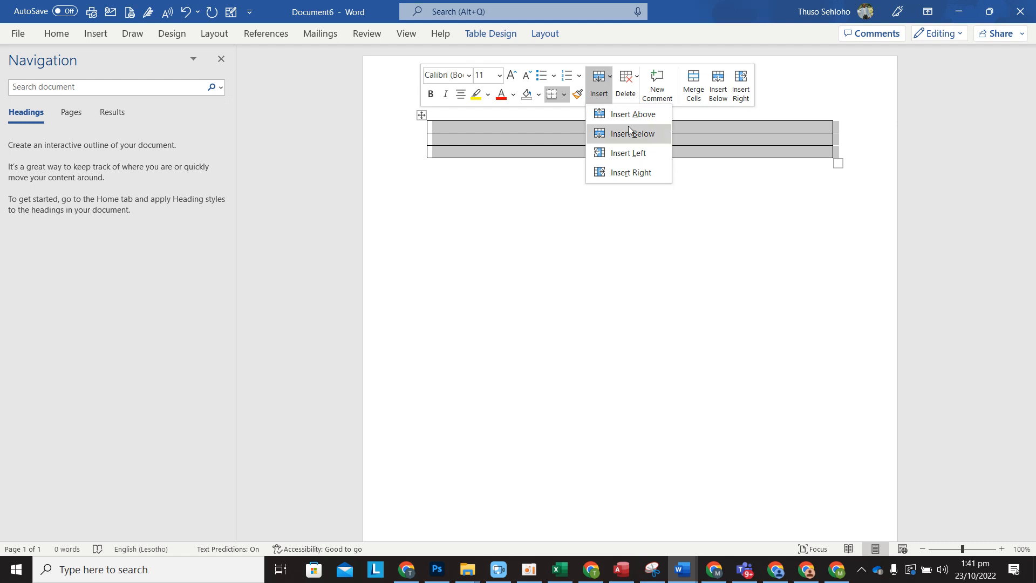
{"action": "left_click", "coordinate": [640, 179]}
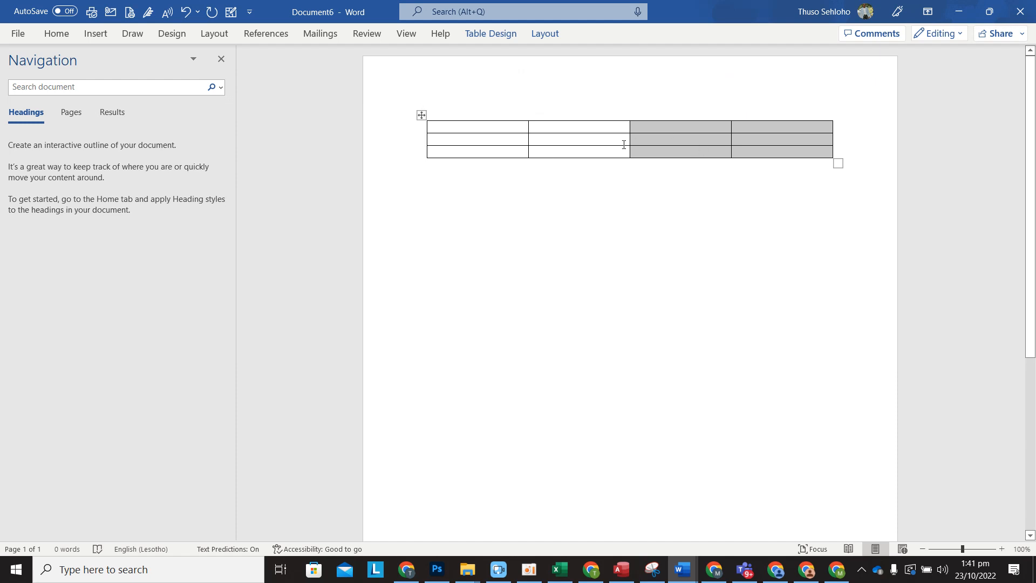
{"action": "left_click", "coordinate": [759, 120]}
{"action": "left_click", "coordinate": [694, 124]}
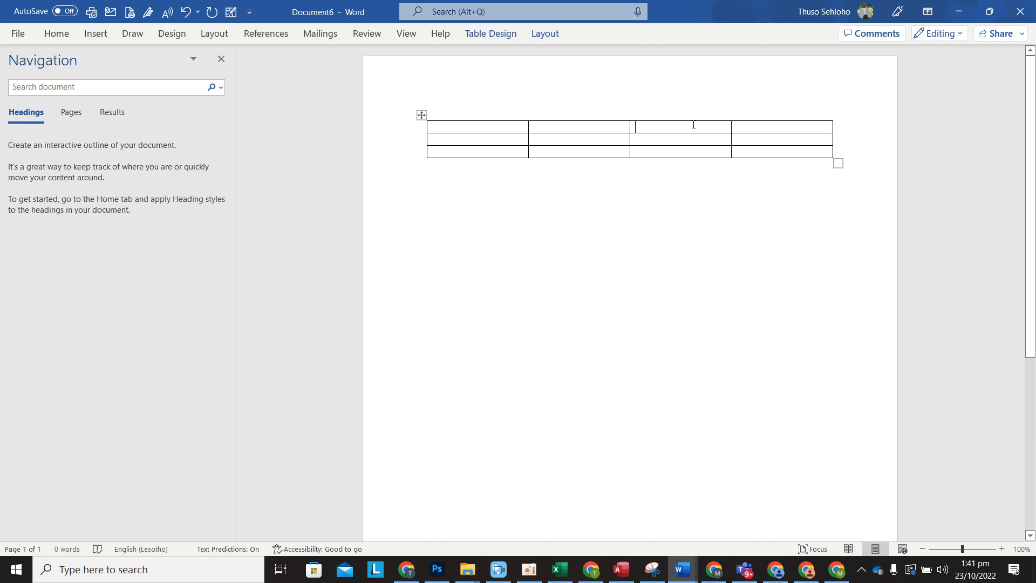
{"action": "left_click", "coordinate": [748, 127]}
{"action": "left_click_drag", "start_coordinate": [754, 126], "coordinate": [793, 156]}
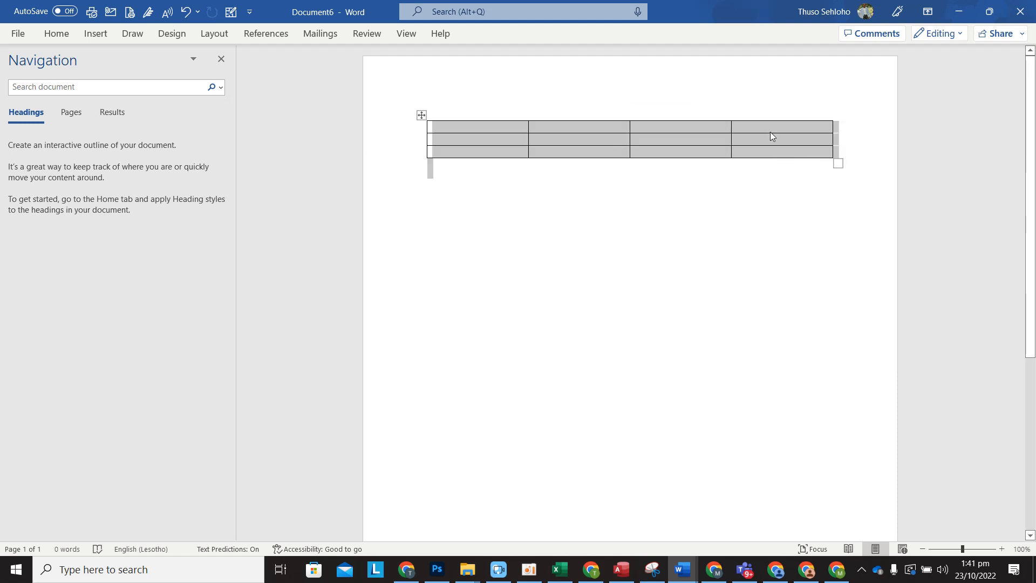
{"action": "left_click", "coordinate": [769, 132]}
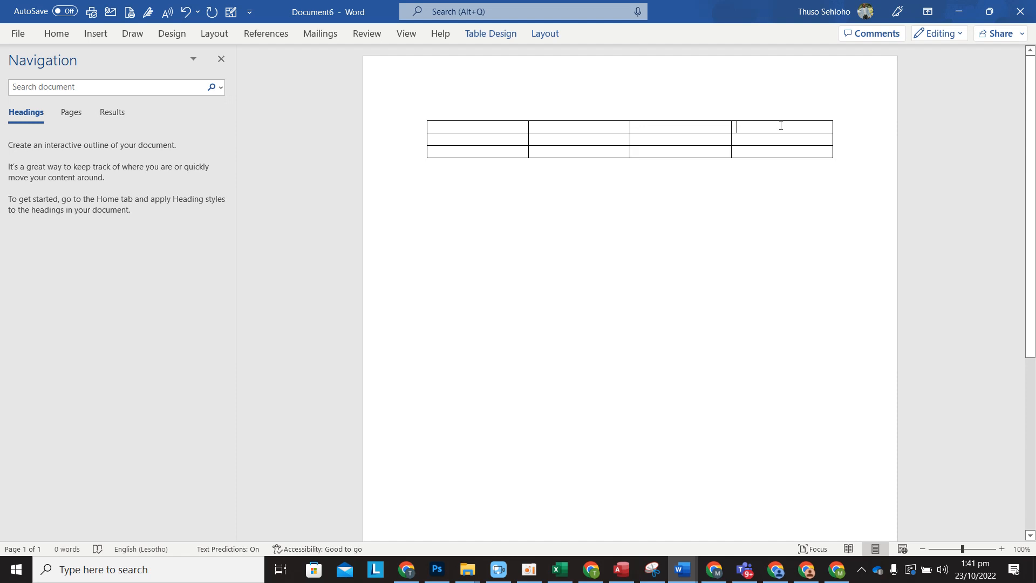
{"action": "mouse_move", "coordinate": [818, 126]}
{"action": "left_mouse_down"}
{"action": "mouse_move", "coordinate": [837, 126]}
{"action": "mouse_move", "coordinate": [805, 129]}
{"action": "left_mouse_up"}
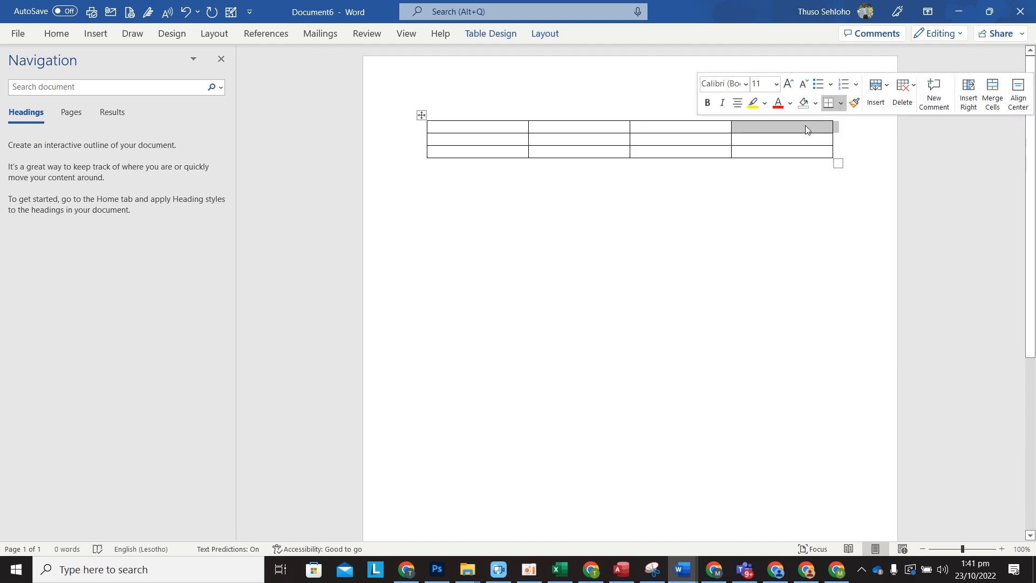
{"action": "left_click", "coordinate": [916, 88]}
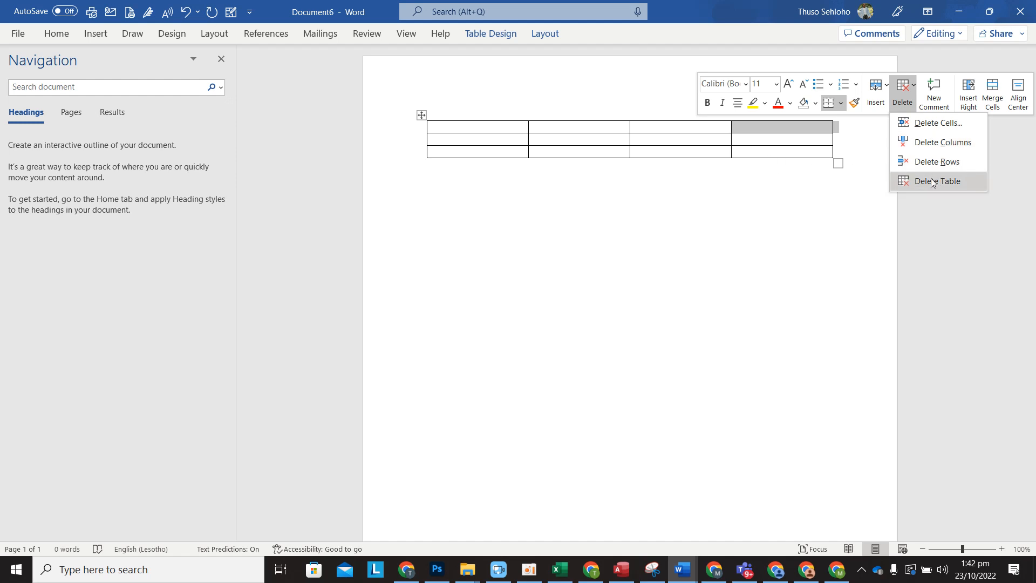
{"action": "left_click", "coordinate": [782, 182]}
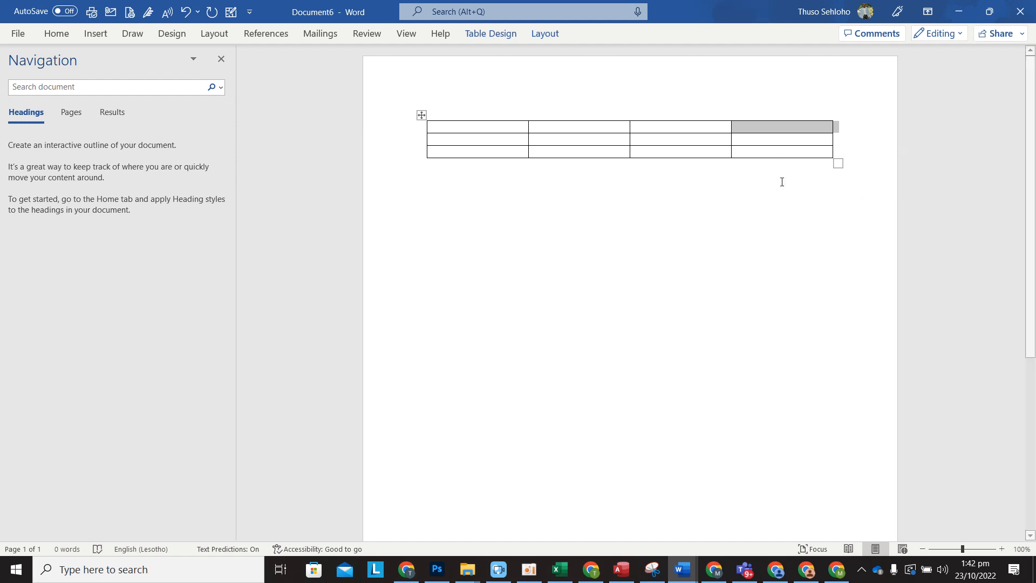
{"action": "left_click", "coordinate": [539, 93]}
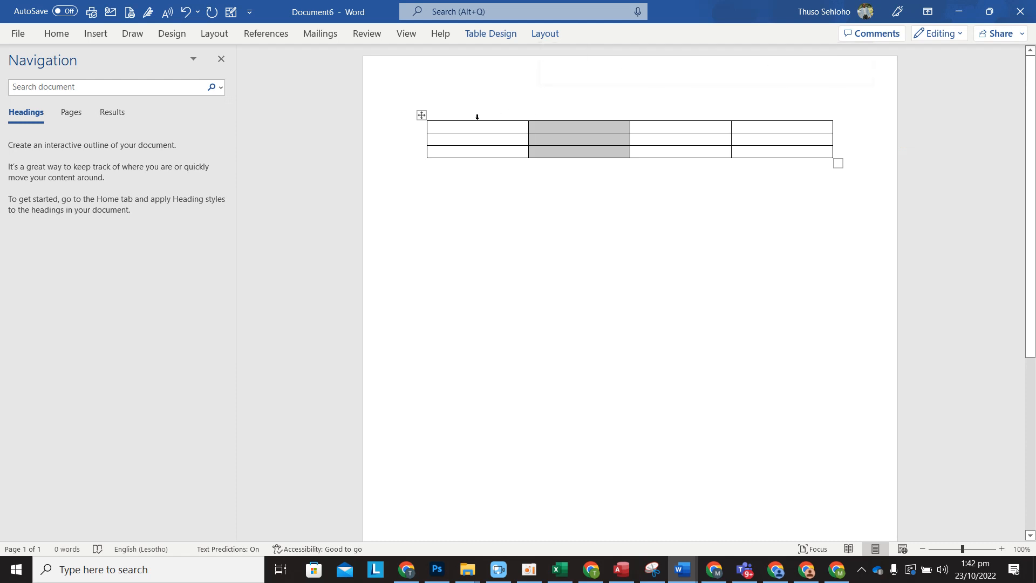
Step: Fill the table's first row with the headings Name, Week 1 Salary, Week 2 Salary and Total
{"action": "left_click", "coordinate": [472, 129]}
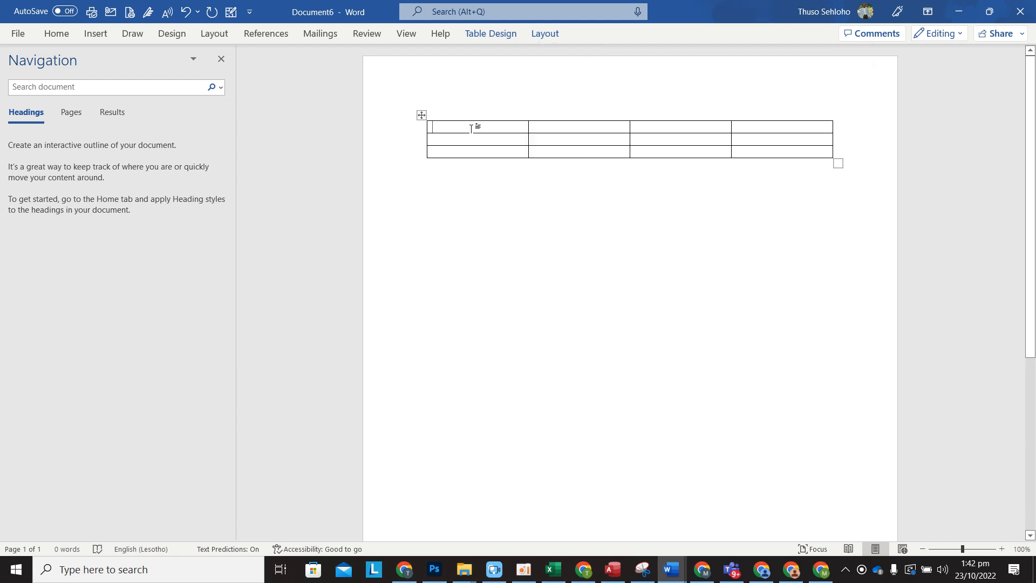
{"action": "type", "text": "Name"}
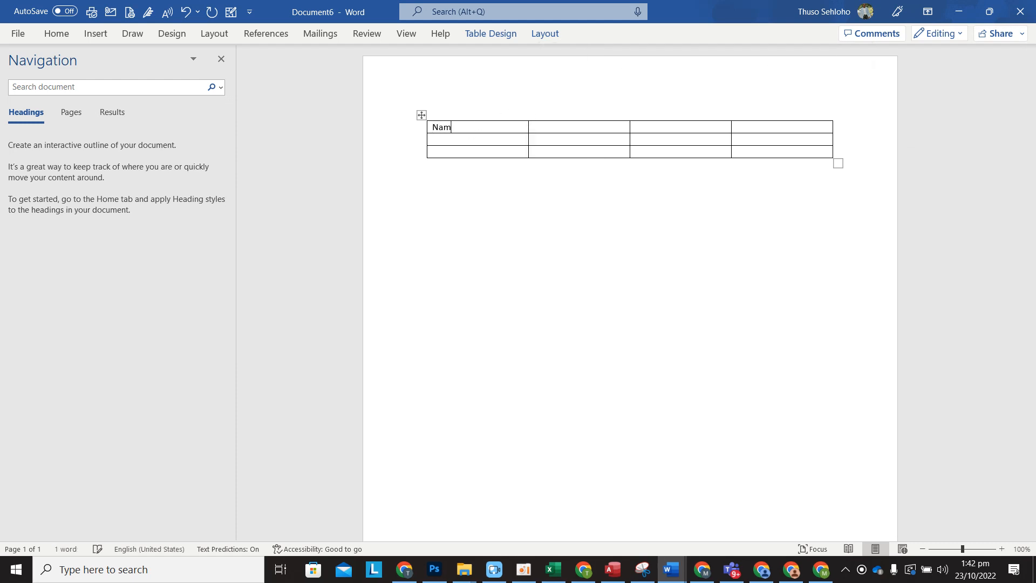
{"action": "left_click", "coordinate": [562, 129]}
{"action": "type", "text": "W"}
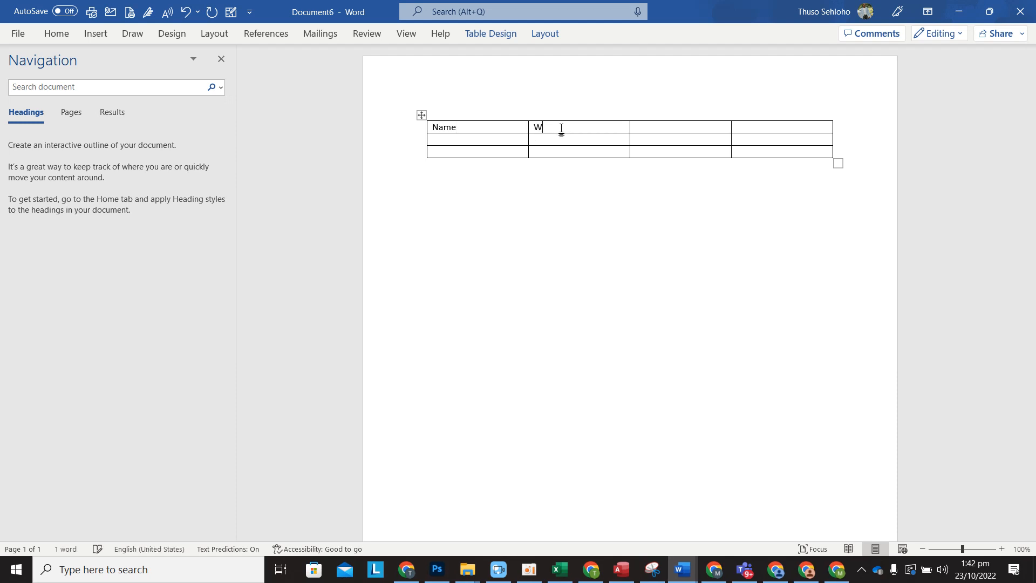
{"action": "type", "text": "eek 1 Salary"}
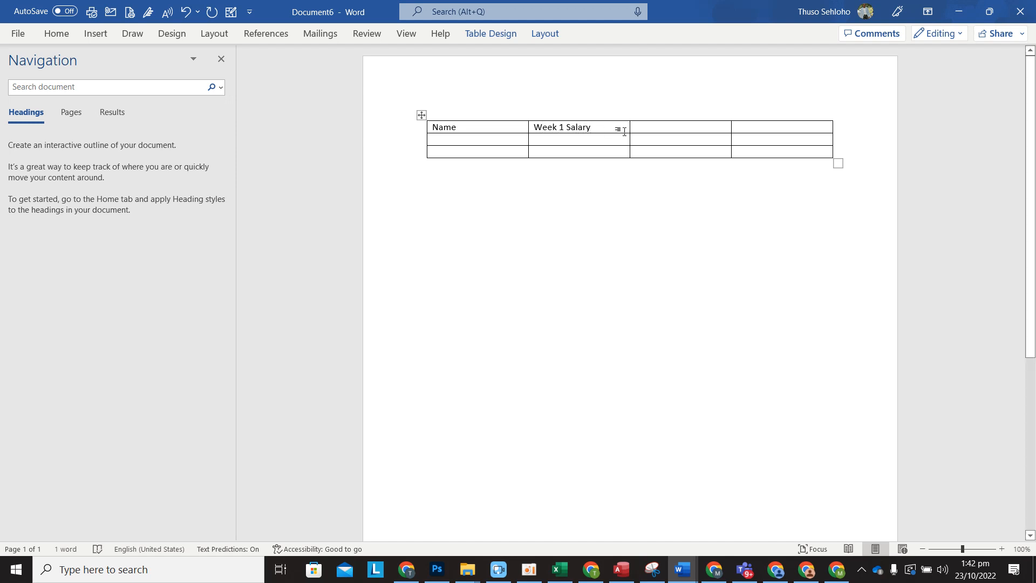
{"action": "left_click", "coordinate": [660, 126]}
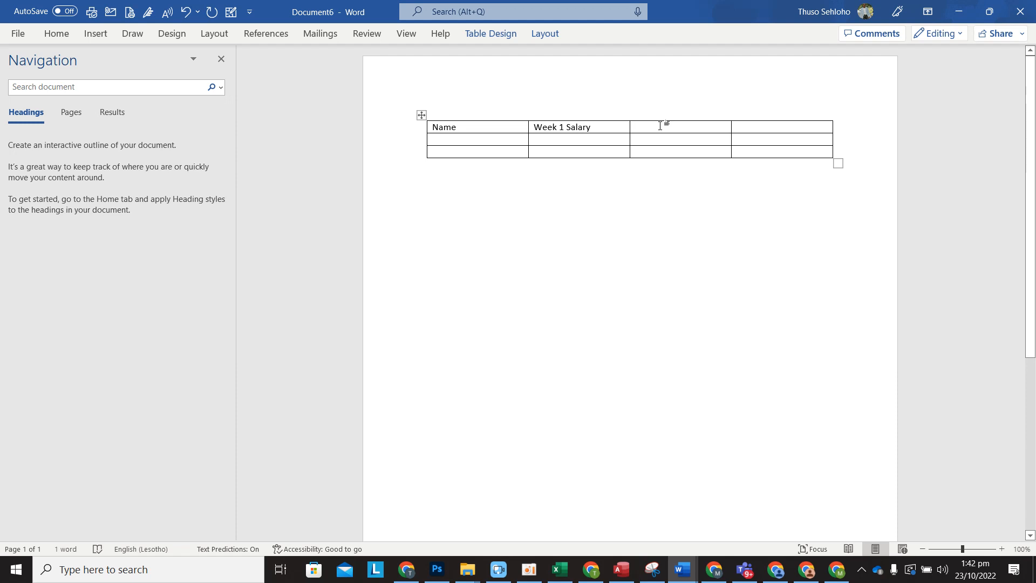
{"action": "type", "text": "Week"}
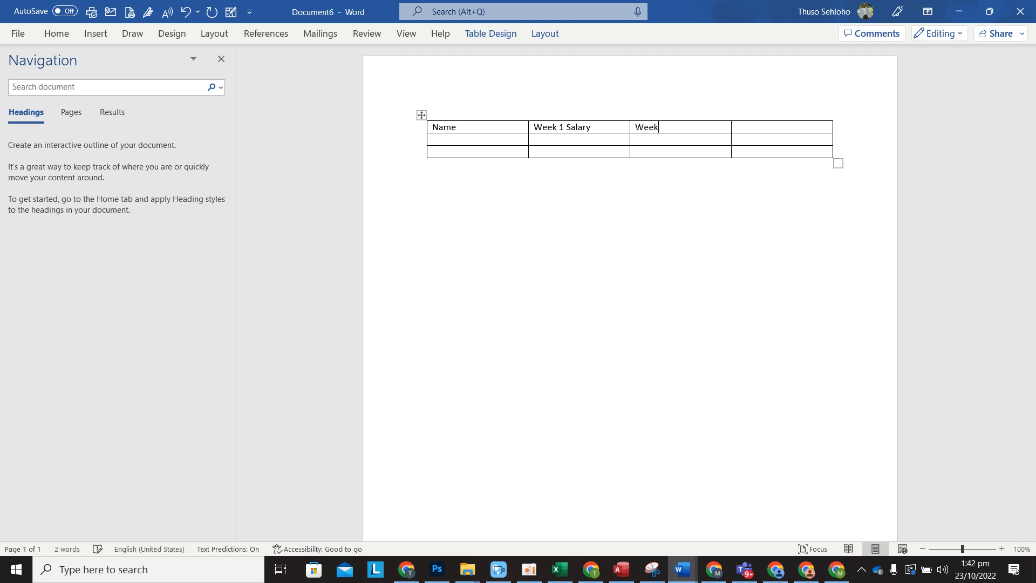
{"action": "type", "text": " Salary"}
{"action": "left_click", "coordinate": [662, 126]}
{"action": "type", "text": "2 Salary "}
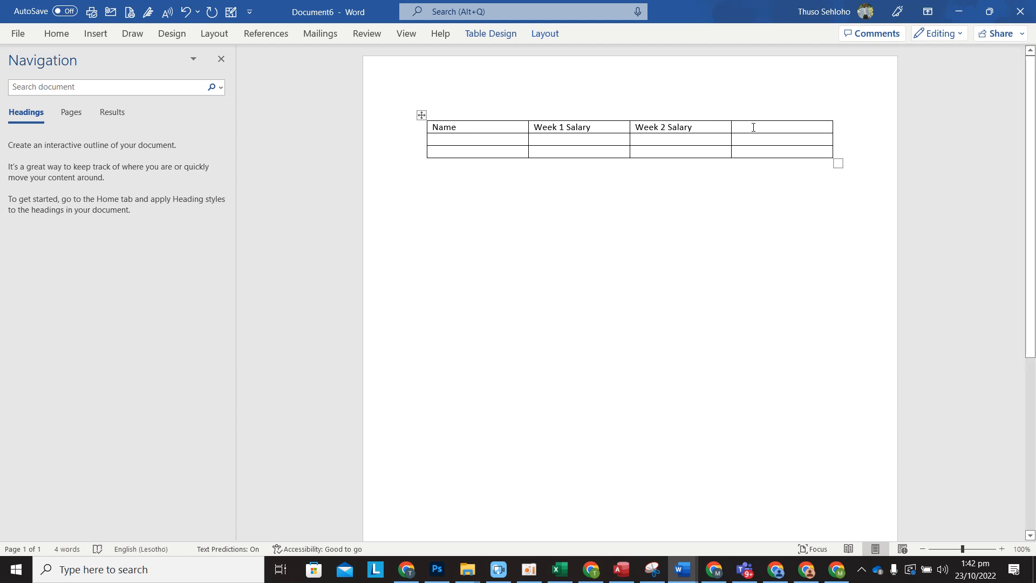
{"action": "type", "text": "Total"}
Step: Make all four headings in the table's first row bold
{"action": "left_click_drag", "start_coordinate": [766, 128], "coordinate": [468, 128]}
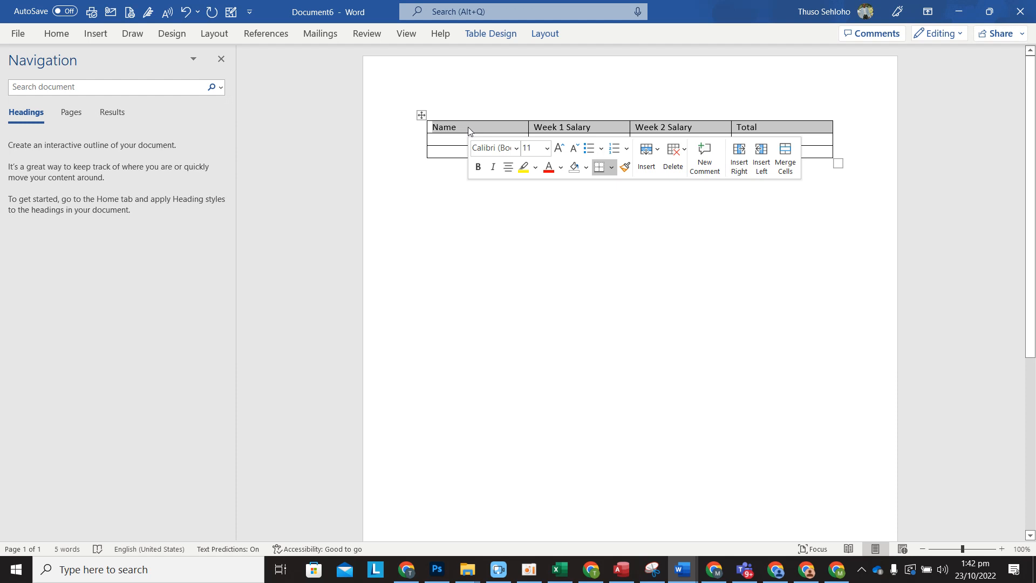
{"action": "left_click", "coordinate": [481, 169]}
{"action": "left_click", "coordinate": [513, 205]}
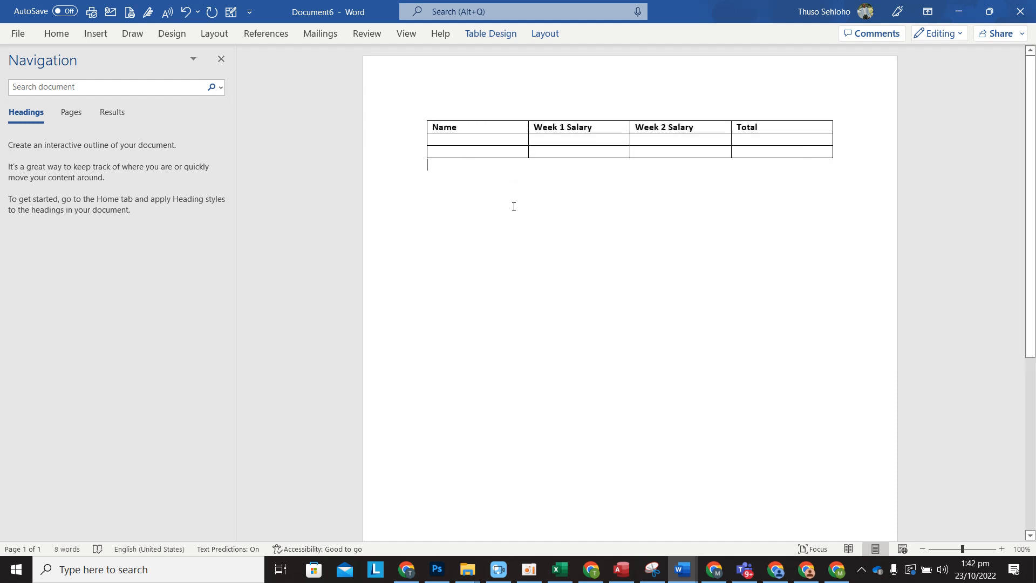
Step: Add a numbered caption below the whole table, using a new caption label named Payslip
{"action": "left_click", "coordinate": [473, 139]}
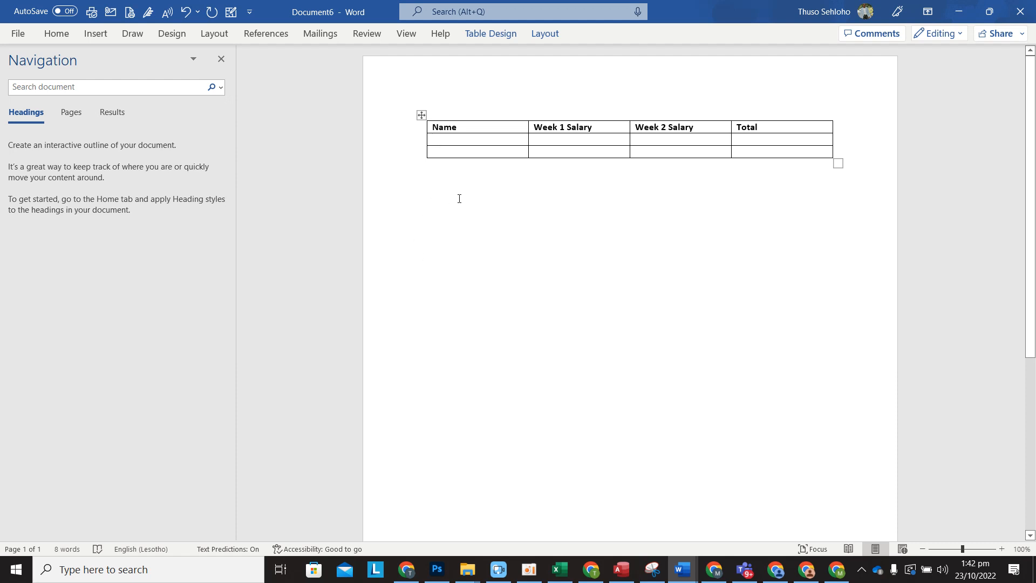
{"action": "left_click", "coordinate": [421, 114]}
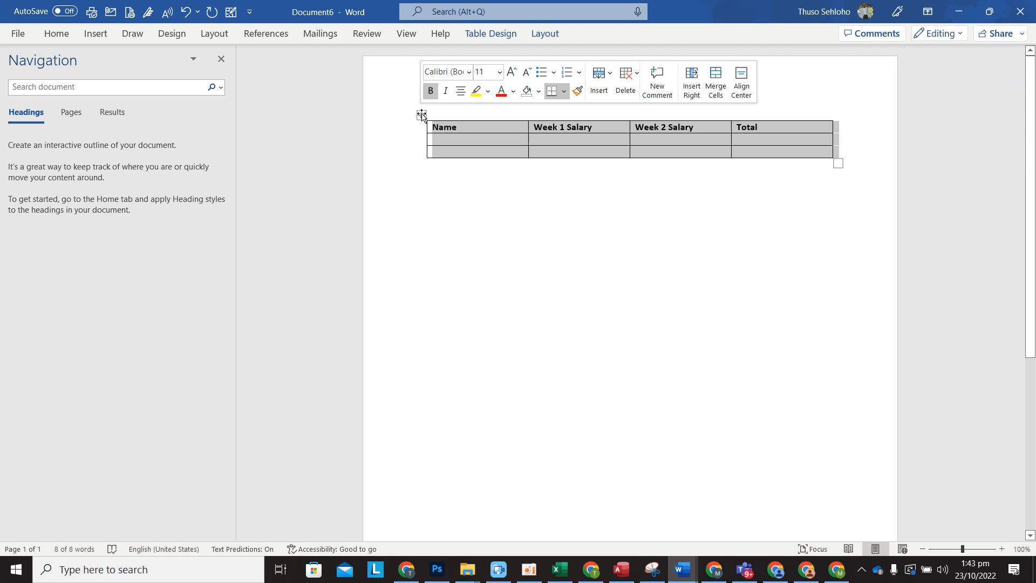
{"action": "left_click", "coordinate": [422, 115]}
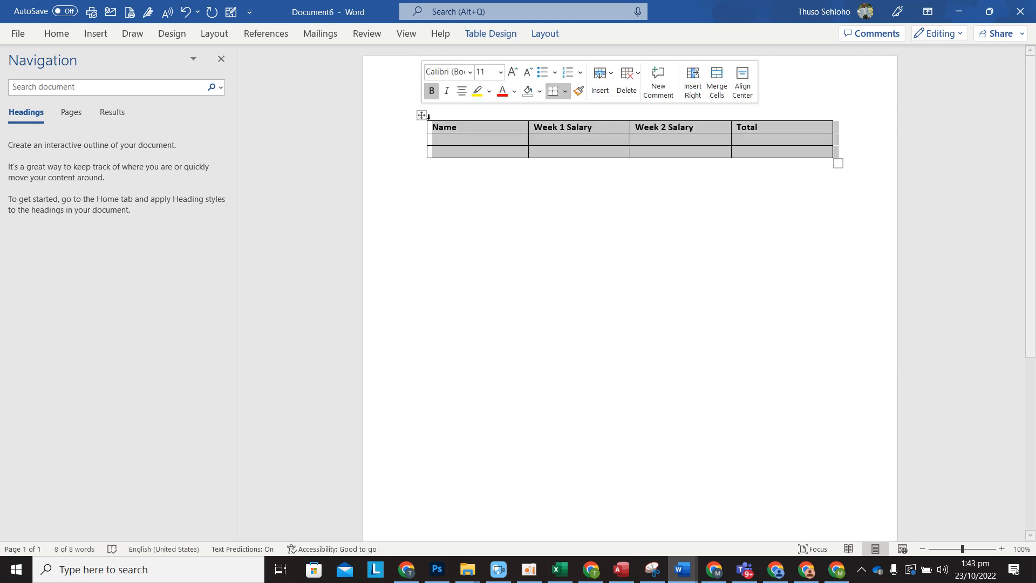
{"action": "left_click", "coordinate": [422, 116]}
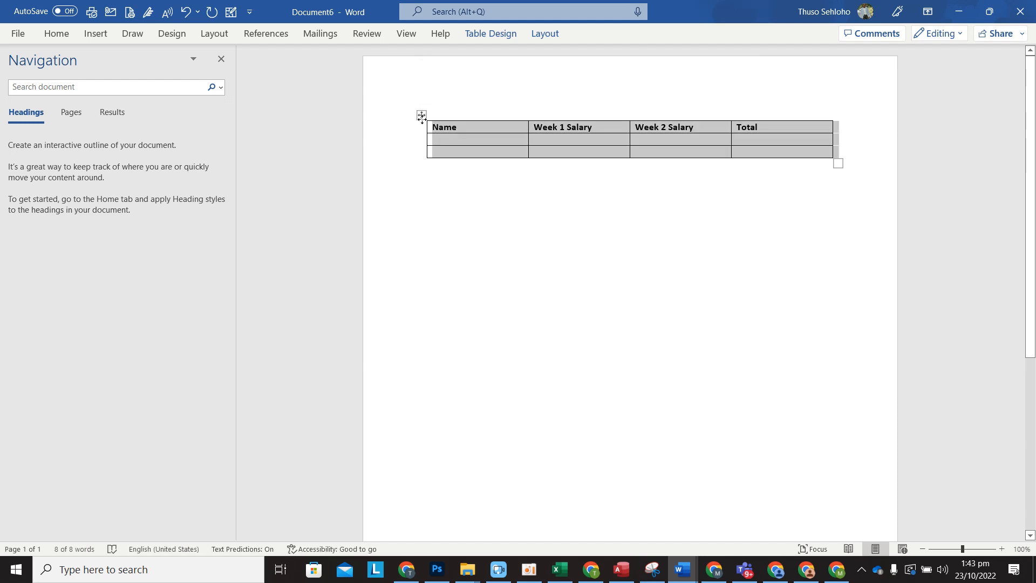
{"action": "right_click", "coordinate": [424, 115]}
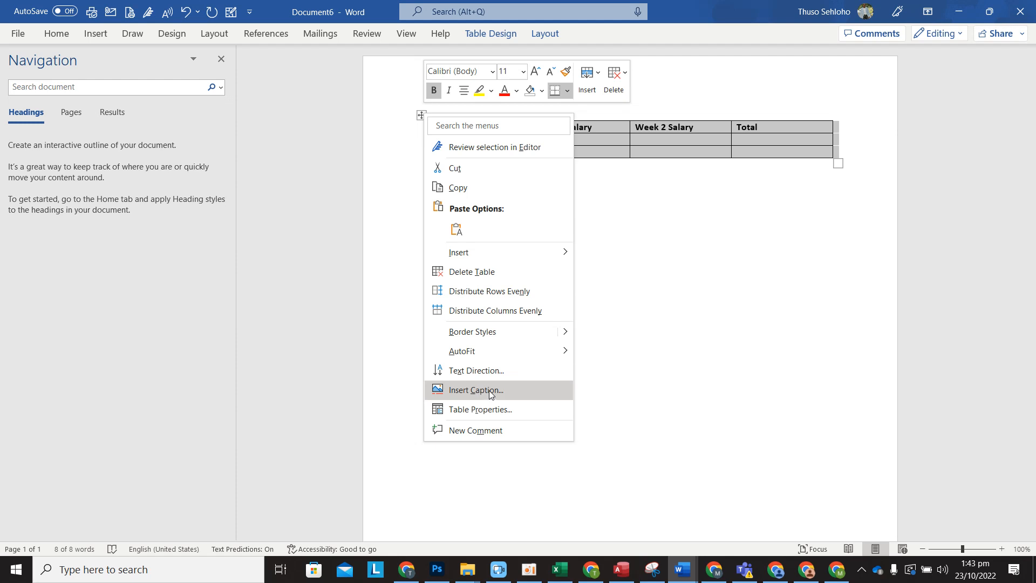
{"action": "left_click", "coordinate": [478, 392]}
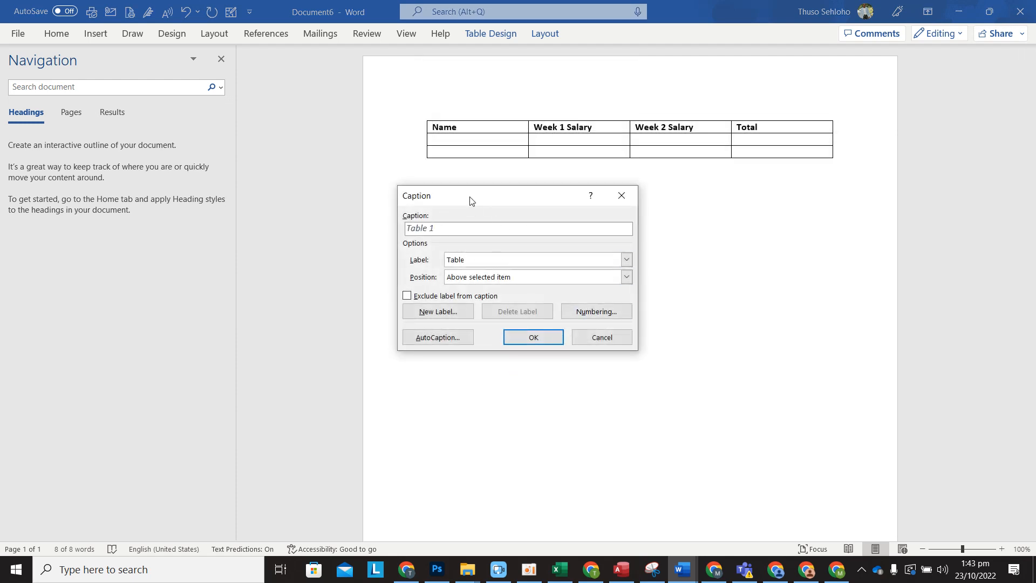
{"action": "left_click_drag", "start_coordinate": [456, 193], "coordinate": [393, 147]}
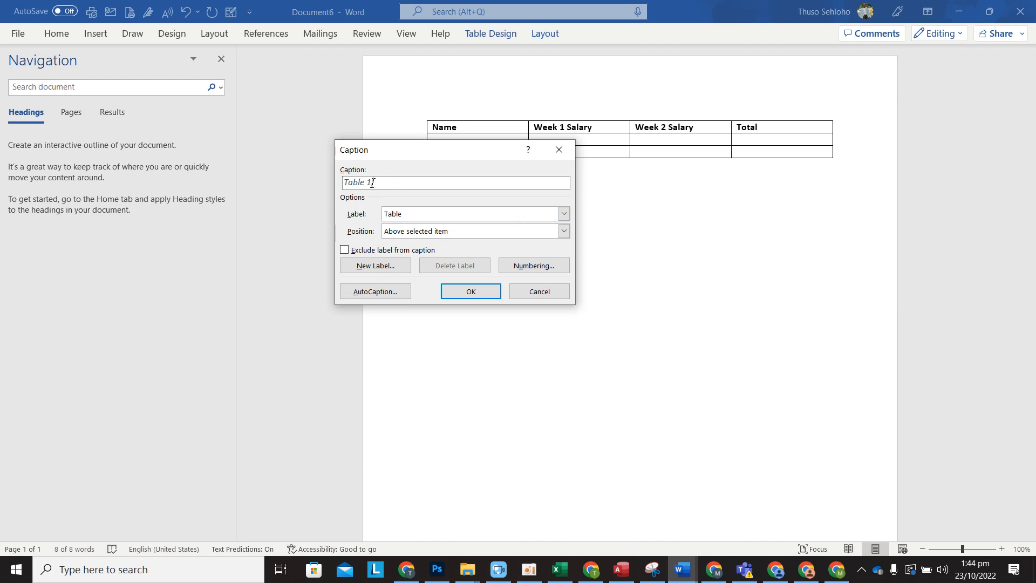
{"action": "left_click", "coordinate": [377, 267]}
{"action": "type", "text": "Payslip"}
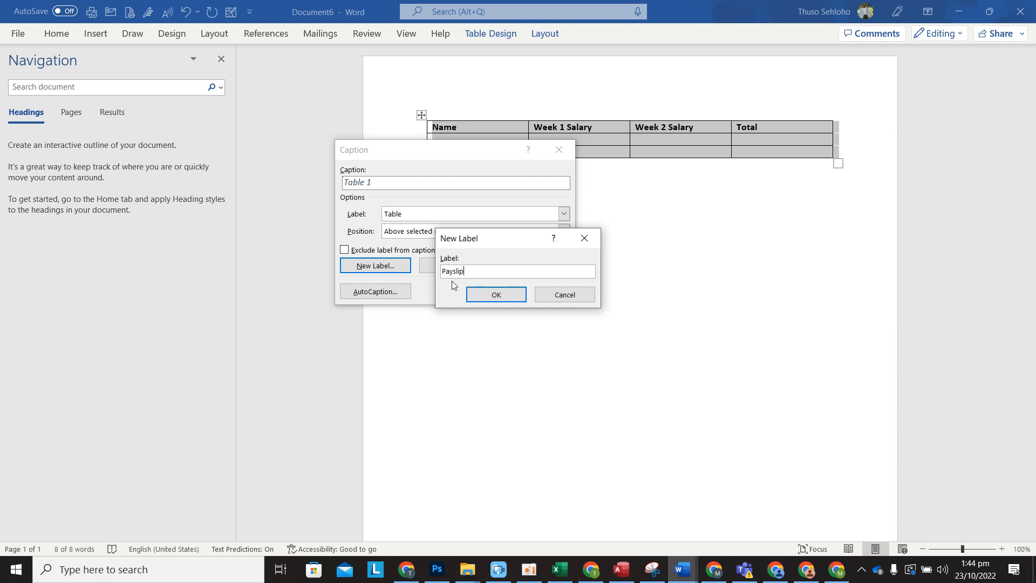
{"action": "left_click", "coordinate": [497, 295]}
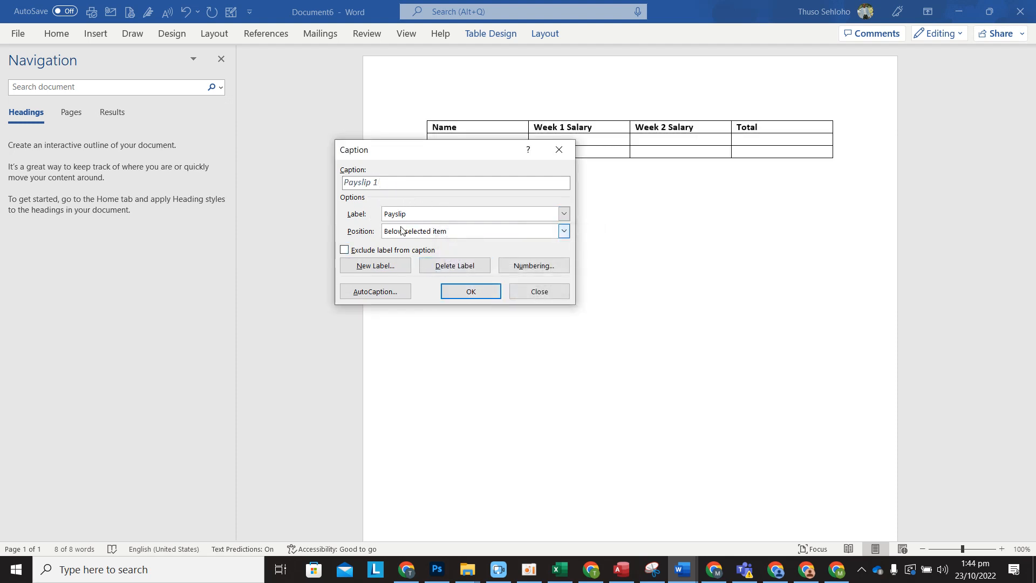
{"action": "left_click", "coordinate": [468, 291]}
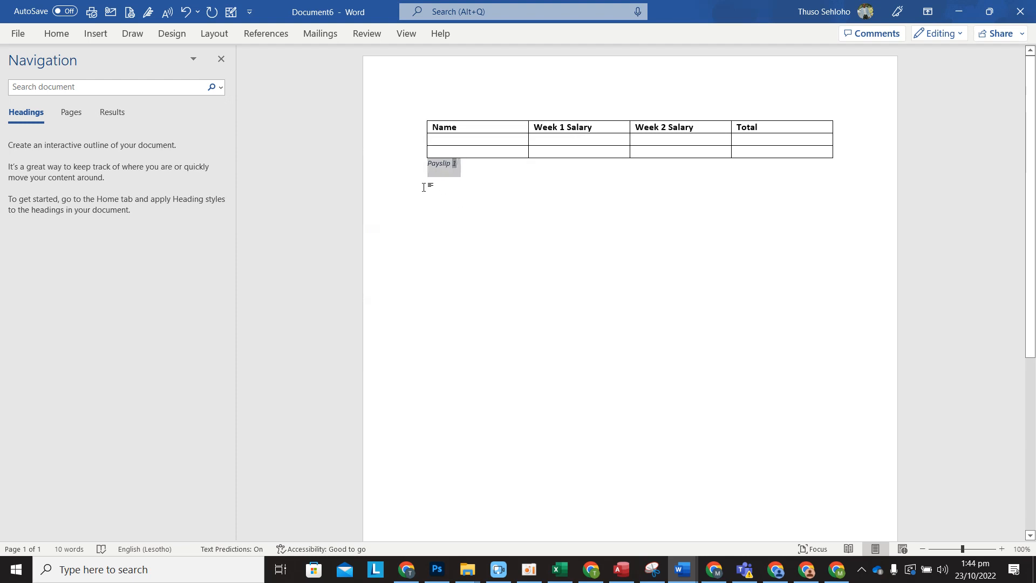
{"action": "left_click_drag", "start_coordinate": [430, 171], "coordinate": [500, 173]}
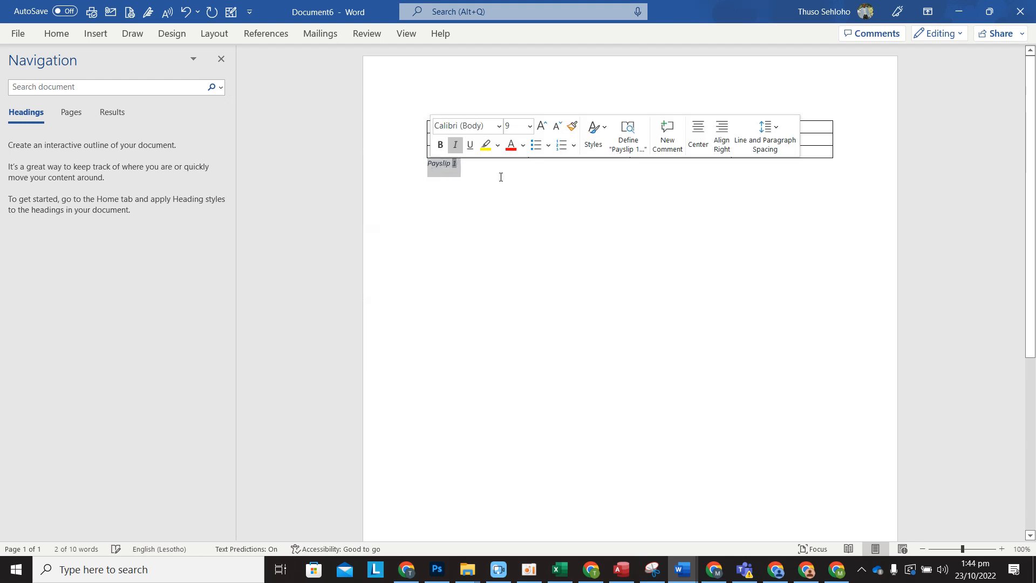
{"action": "left_click", "coordinate": [457, 89]}
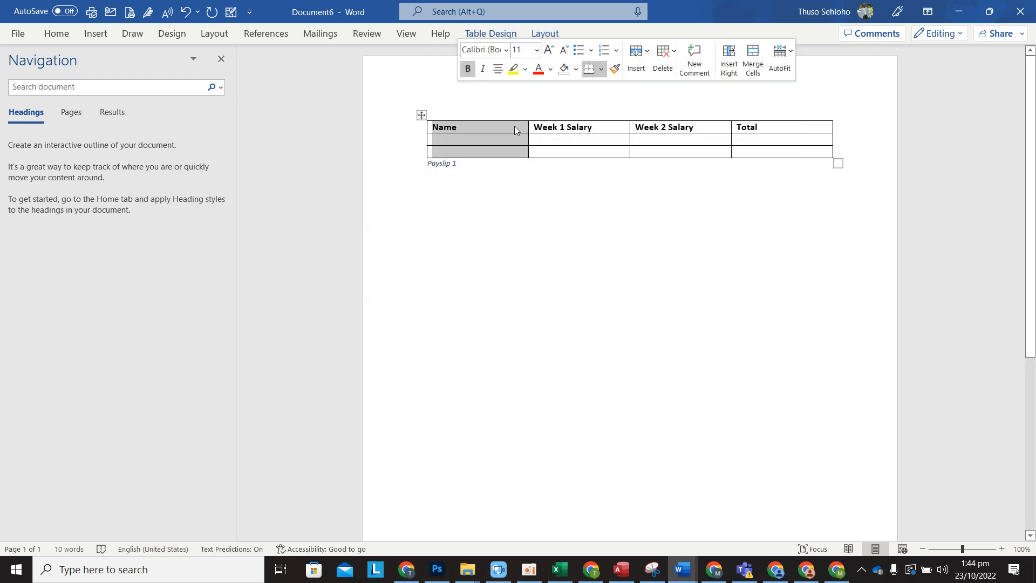
{"action": "left_click", "coordinate": [489, 172]}
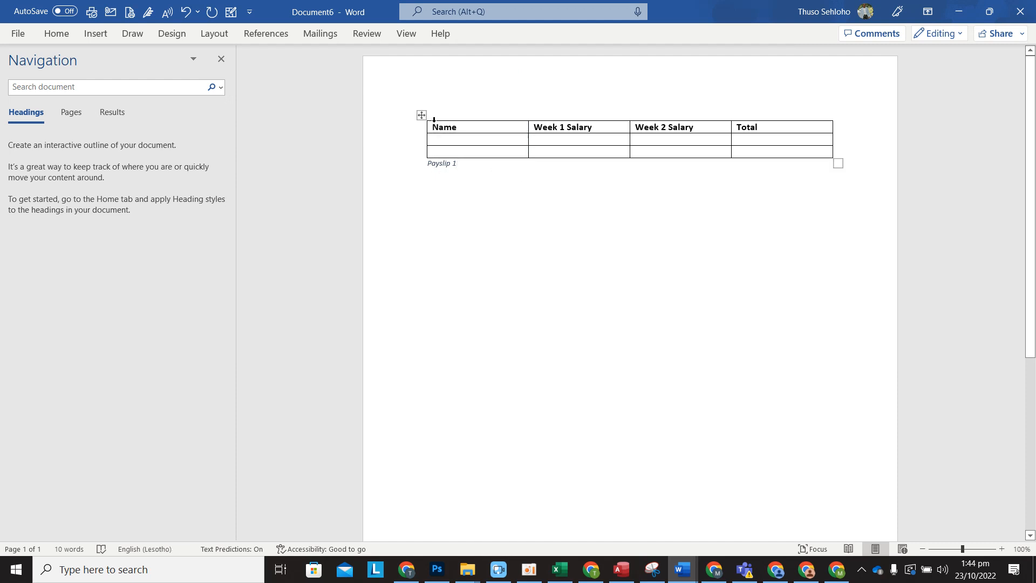
Step: Apply the green table style with a solid header row, solid first column and light green banded rows to the whole table
{"action": "left_click", "coordinate": [422, 115]}
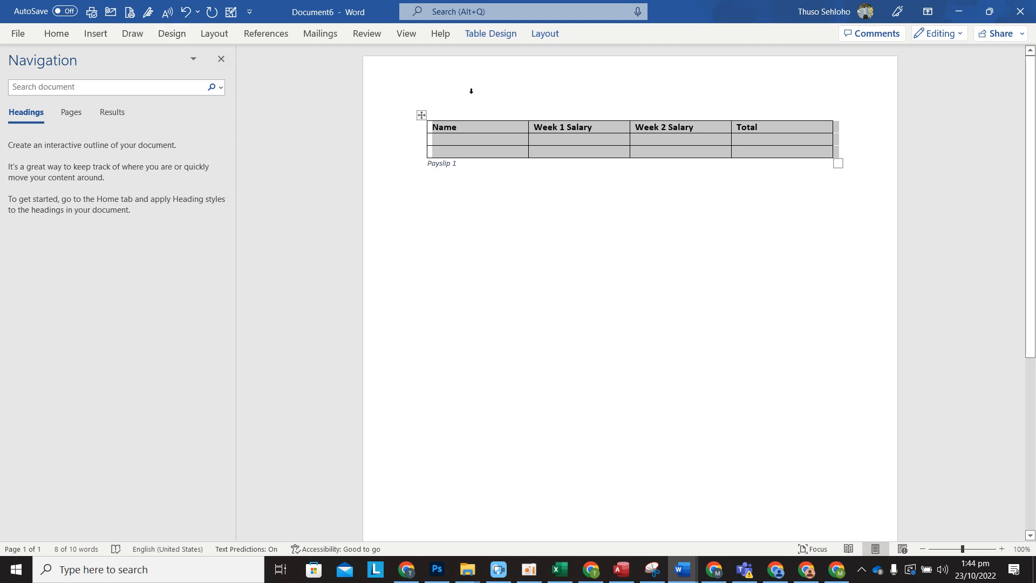
{"action": "left_click", "coordinate": [422, 115]}
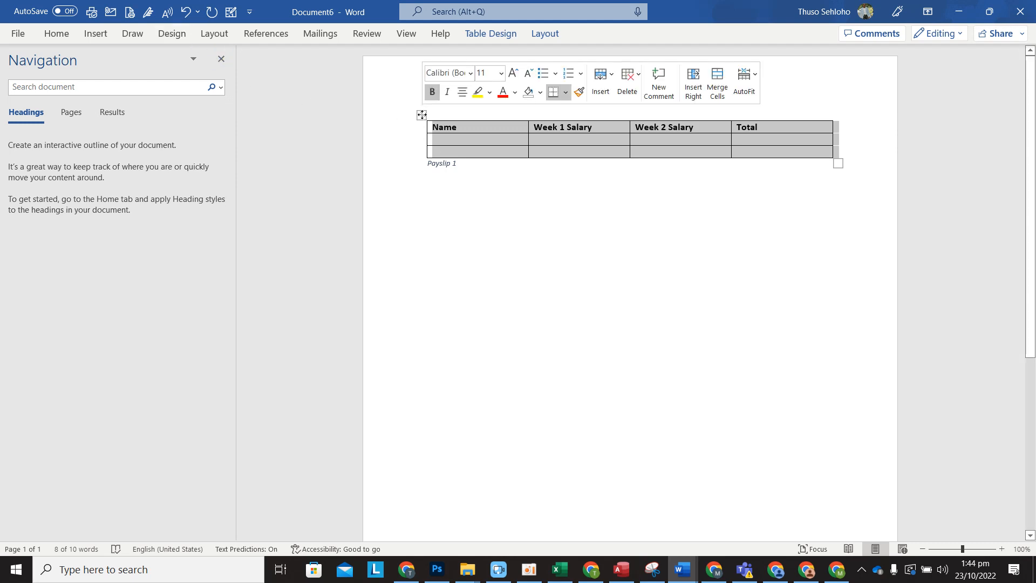
{"action": "left_click", "coordinate": [168, 36]}
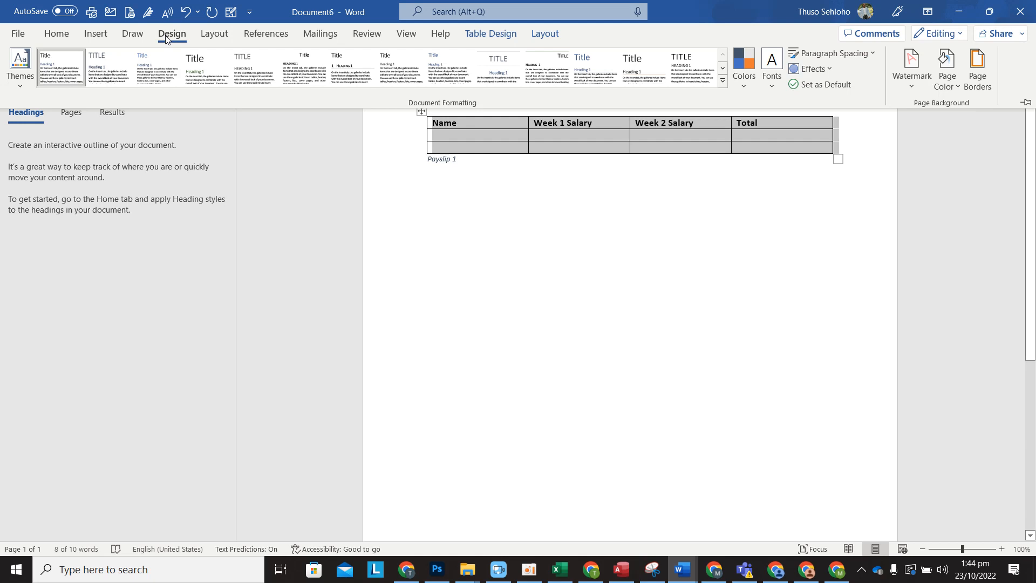
{"action": "left_click", "coordinate": [481, 36]}
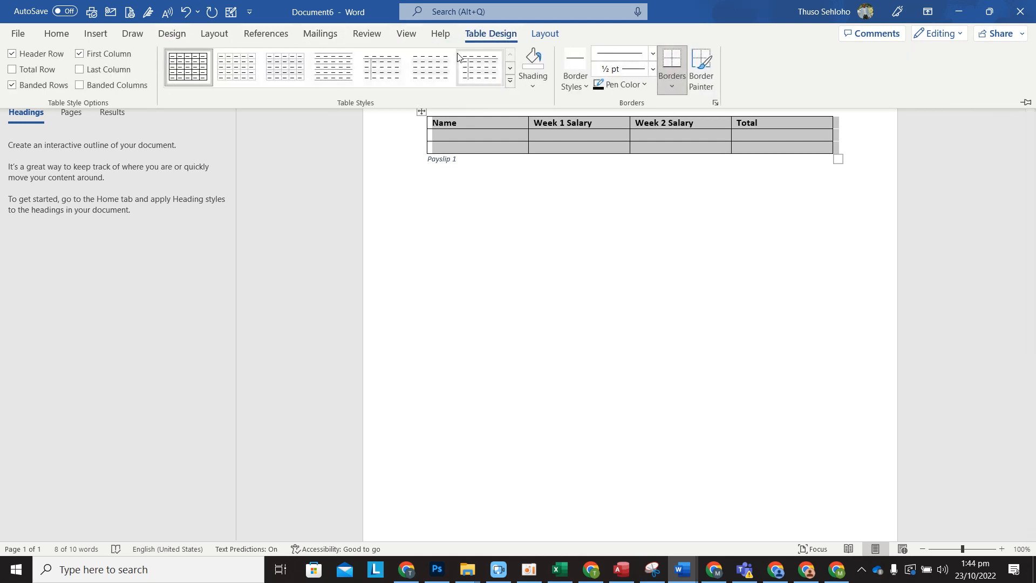
{"action": "left_click", "coordinate": [511, 68]}
{"action": "left_click", "coordinate": [510, 68]}
{"action": "left_click", "coordinate": [477, 69]}
{"action": "left_click", "coordinate": [509, 70]}
{"action": "left_click", "coordinate": [509, 70]}
{"action": "left_click", "coordinate": [509, 70]}
{"action": "left_click", "coordinate": [509, 70]}
{"action": "left_click", "coordinate": [509, 58]}
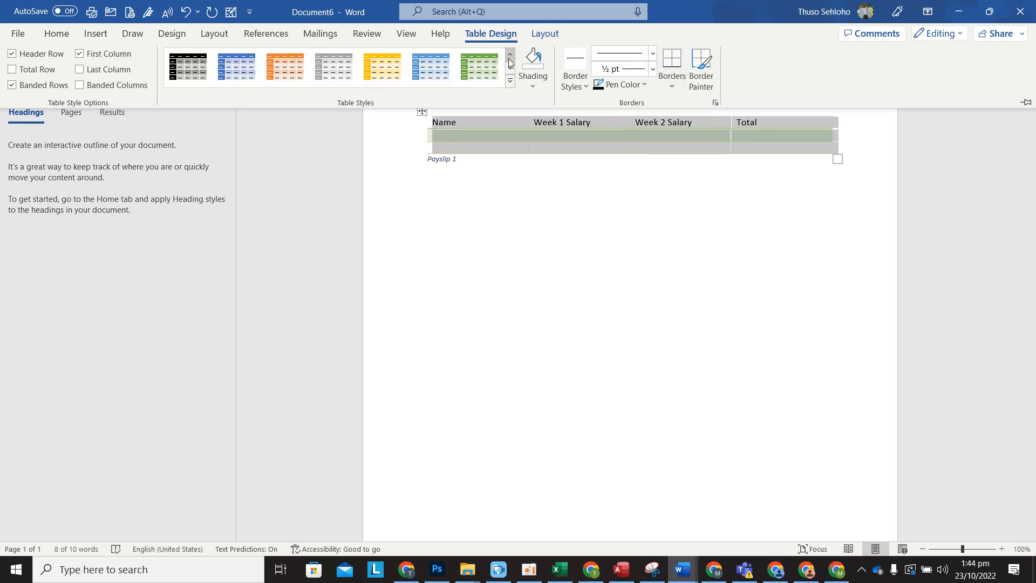
{"action": "left_click", "coordinate": [487, 61]}
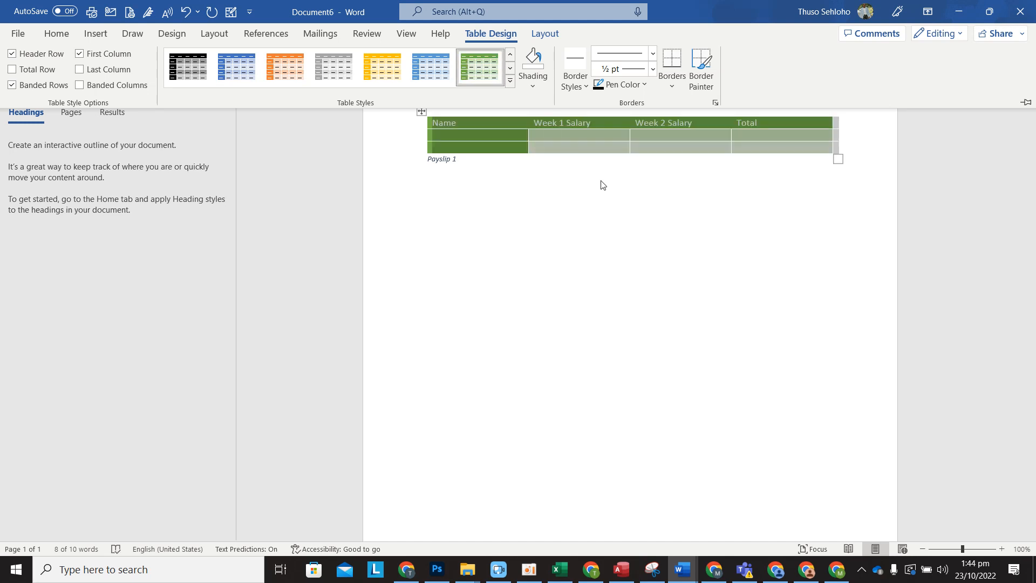
{"action": "left_click", "coordinate": [604, 185]}
{"action": "left_click", "coordinate": [559, 137]}
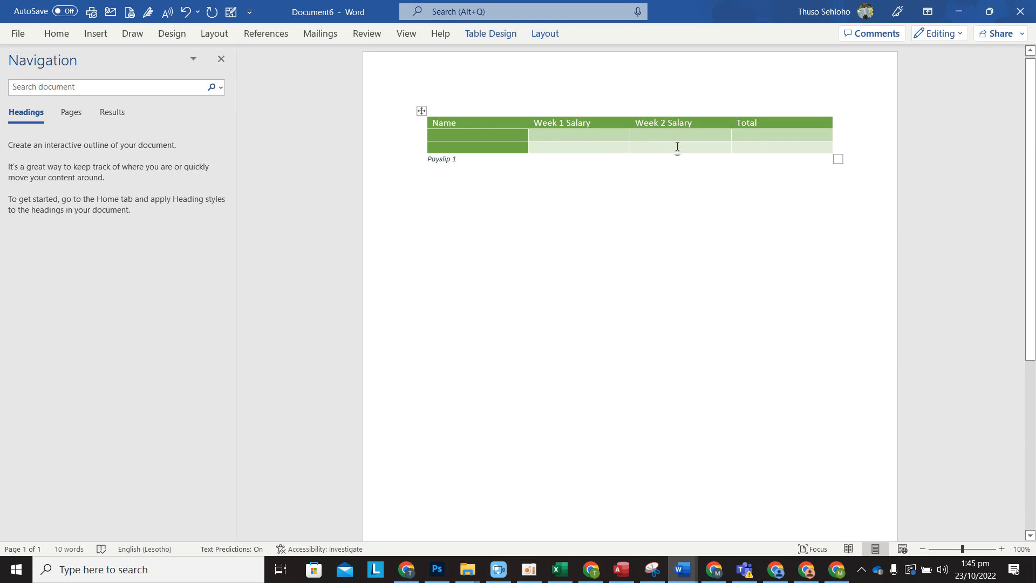
Step: Shade the Week 2 Salary cell in the table's last row light grey
{"action": "right_click", "coordinate": [648, 148]}
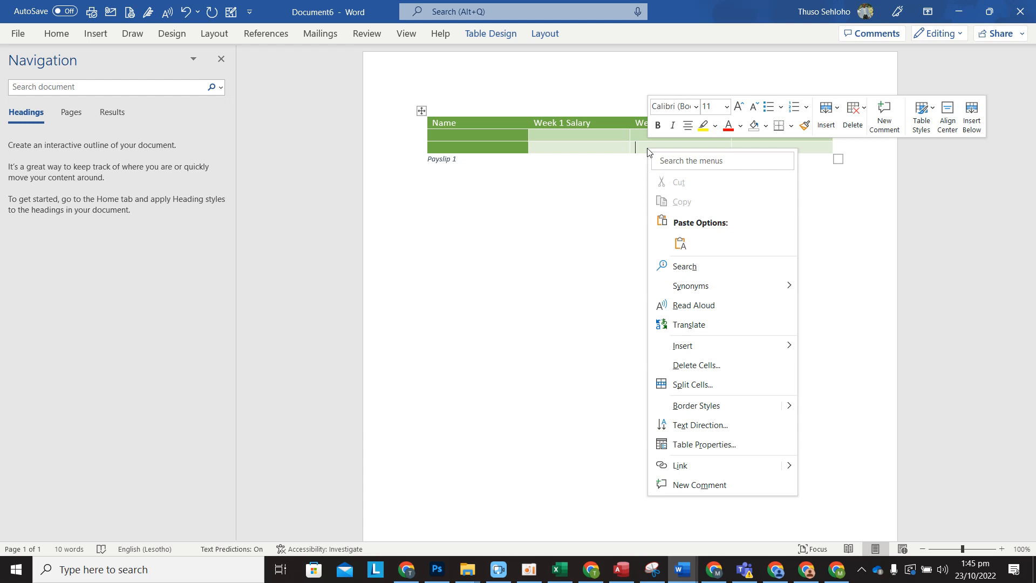
{"action": "left_click", "coordinate": [766, 128]}
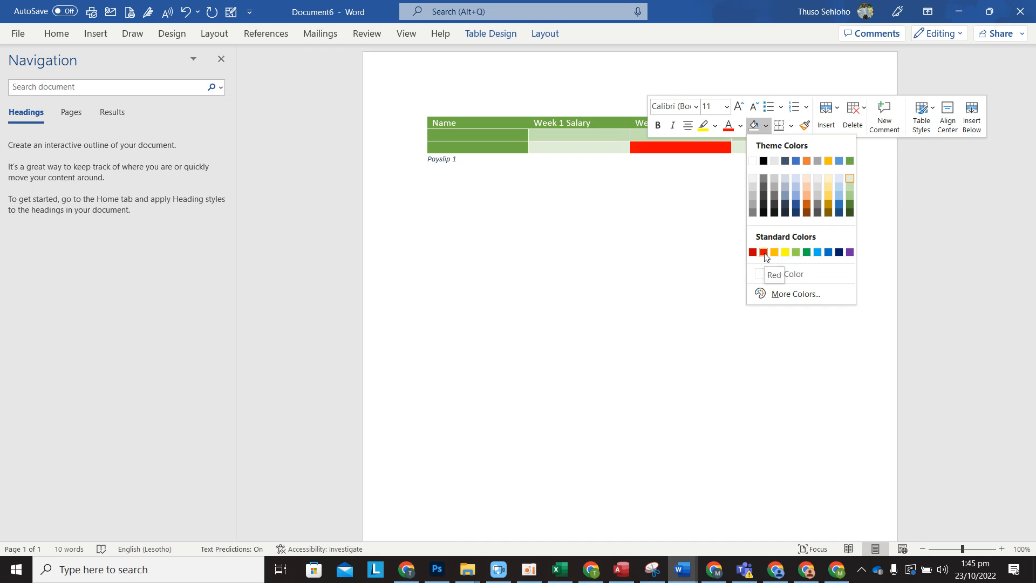
{"action": "left_click", "coordinate": [774, 161]}
{"action": "left_click", "coordinate": [676, 183]}
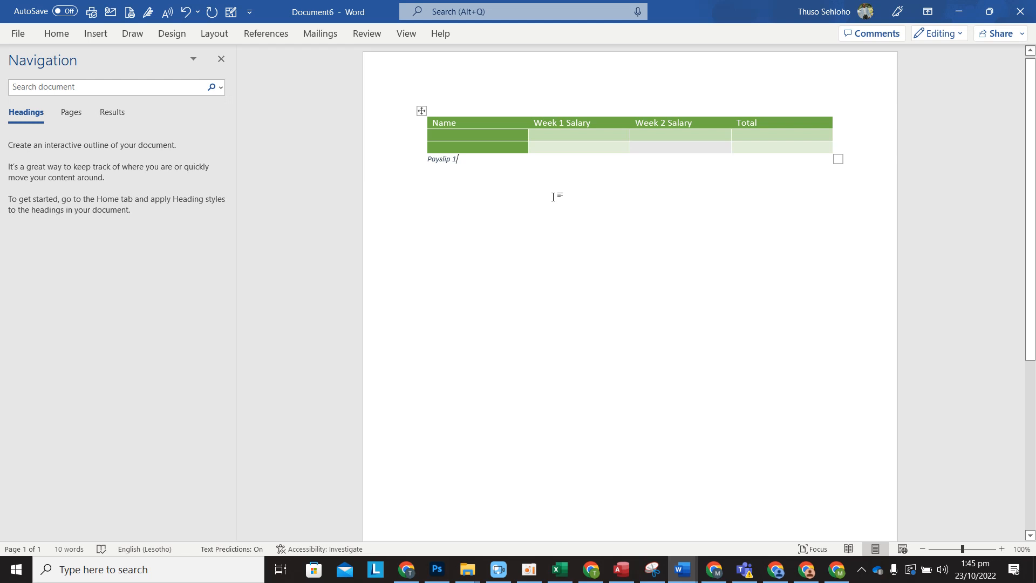
Step: Fill the table's second row with the first employee's name, a Week 1 Salary of 200 and a Week 2 Salary of 300
{"action": "left_click", "coordinate": [470, 135]}
{"action": "type", "text": "Mpho"}
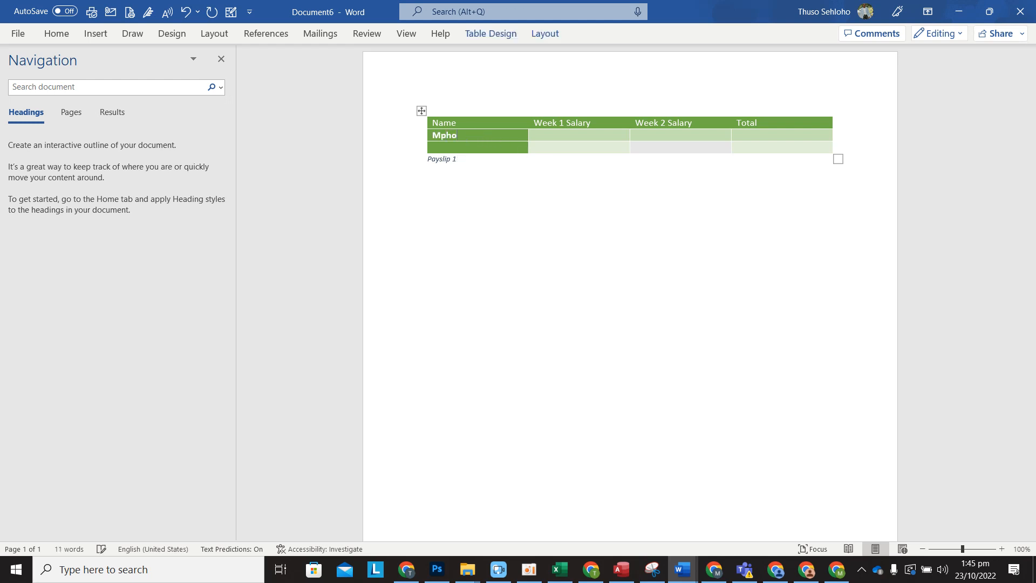
{"action": "left_click", "coordinate": [556, 136]}
{"action": "type", "text": "200"}
{"action": "left_click", "coordinate": [662, 133]}
{"action": "type", "text": "300"}
{"action": "key", "text": "Tab"}
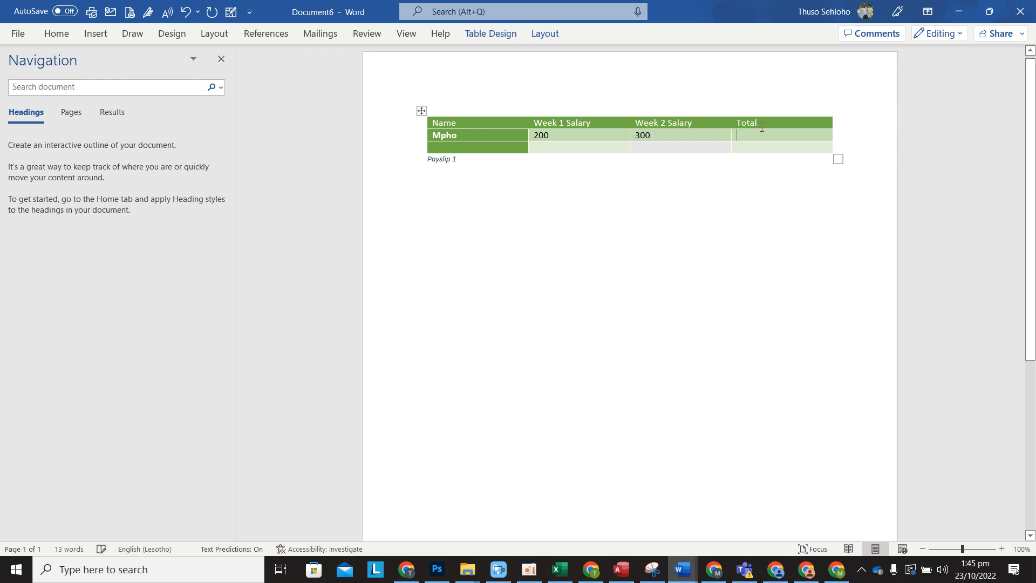
Step: Fill the table's last row with the second employee's name, a Week 1 Salary of 100 and a Week 2 Salary of 50
{"action": "left_click", "coordinate": [566, 148]}
{"action": "type", "text": "Jack"}
{"action": "key", "text": "Tab"}
{"action": "type", "text": "100"}
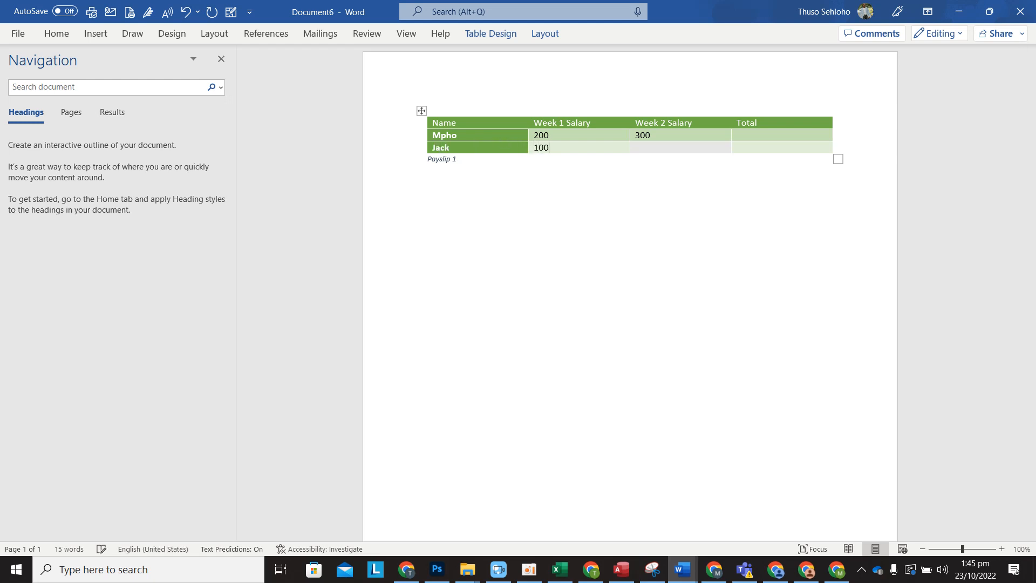
{"action": "left_click", "coordinate": [658, 148]}
{"action": "type", "text": "50"}
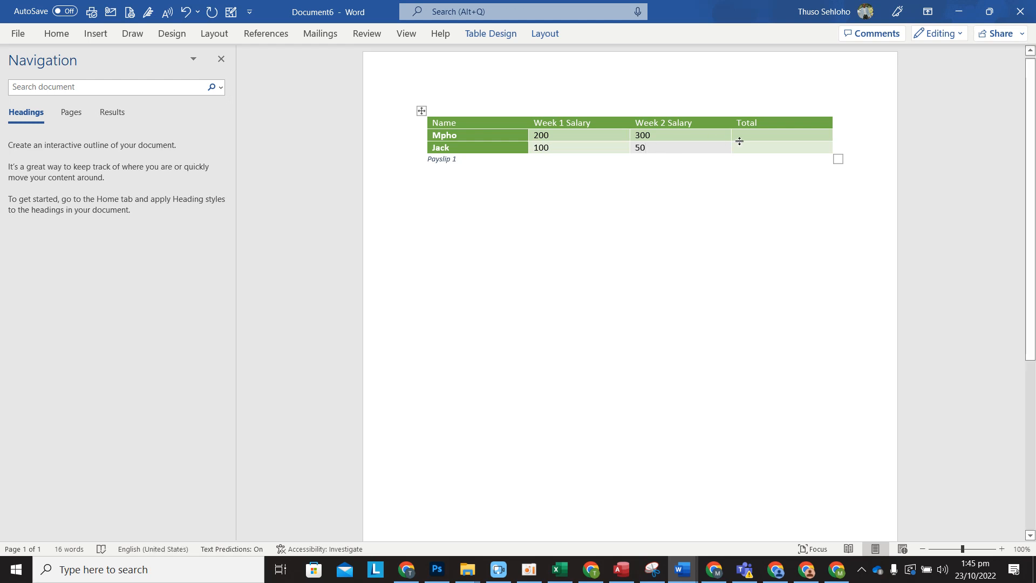
Step: Enter 500 and 150 manually as the two employees' totals and clear both Total cells again
{"action": "left_click", "coordinate": [754, 146]}
{"action": "left_click", "coordinate": [755, 135]}
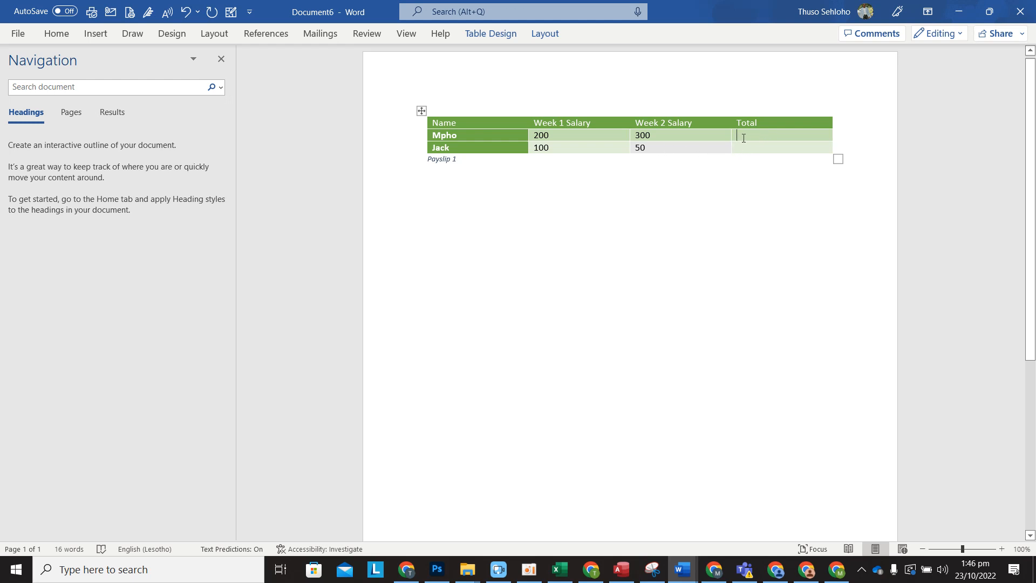
{"action": "type", "text": "500"}
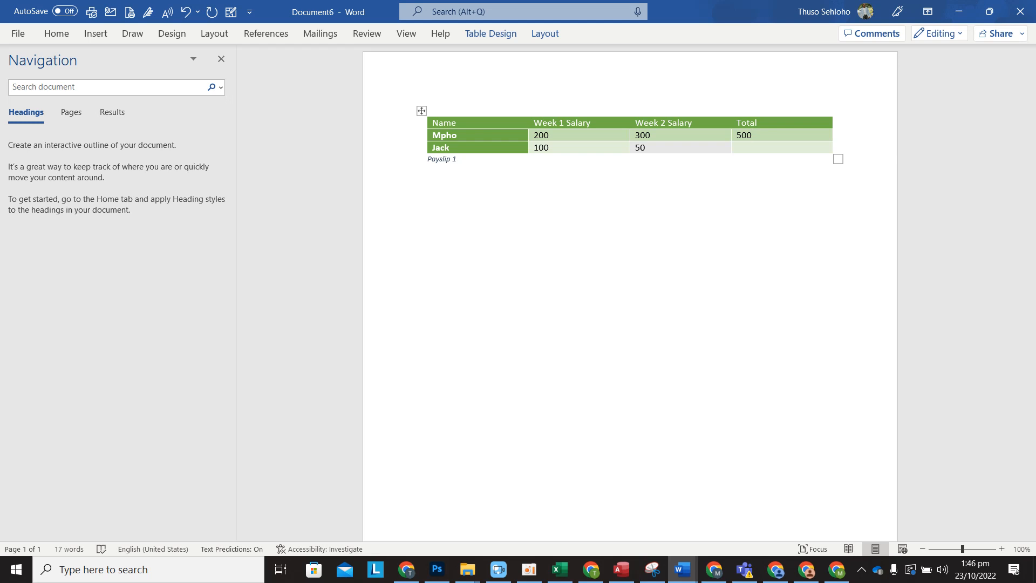
{"action": "left_click", "coordinate": [749, 150]}
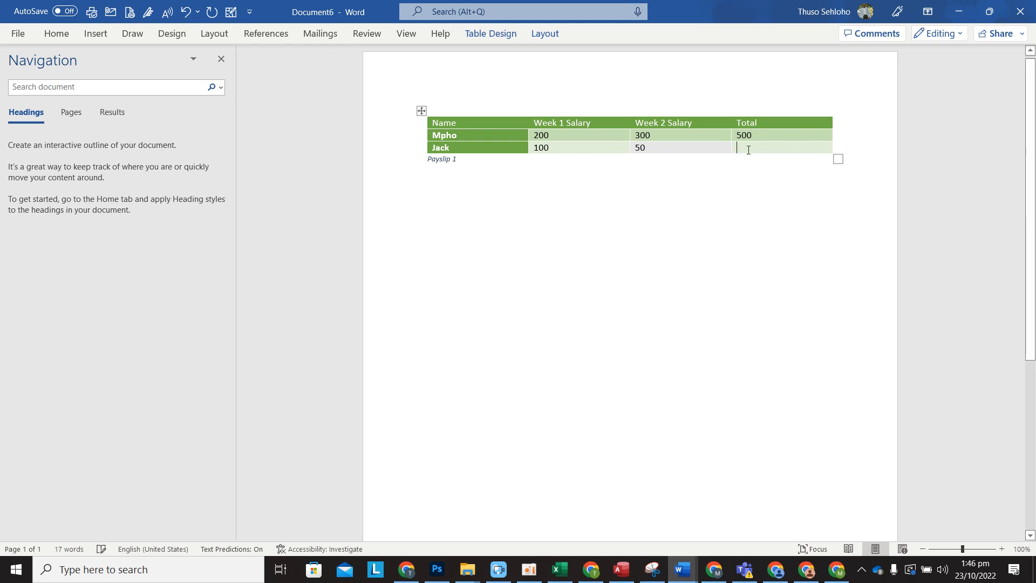
{"action": "type", "text": "150"}
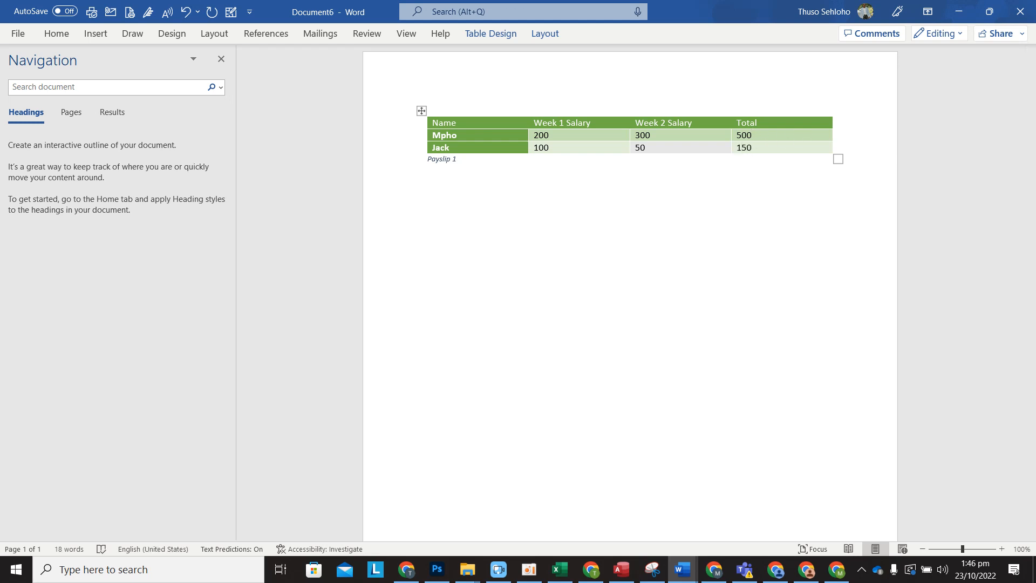
{"action": "key", "text": "BackSpace"}
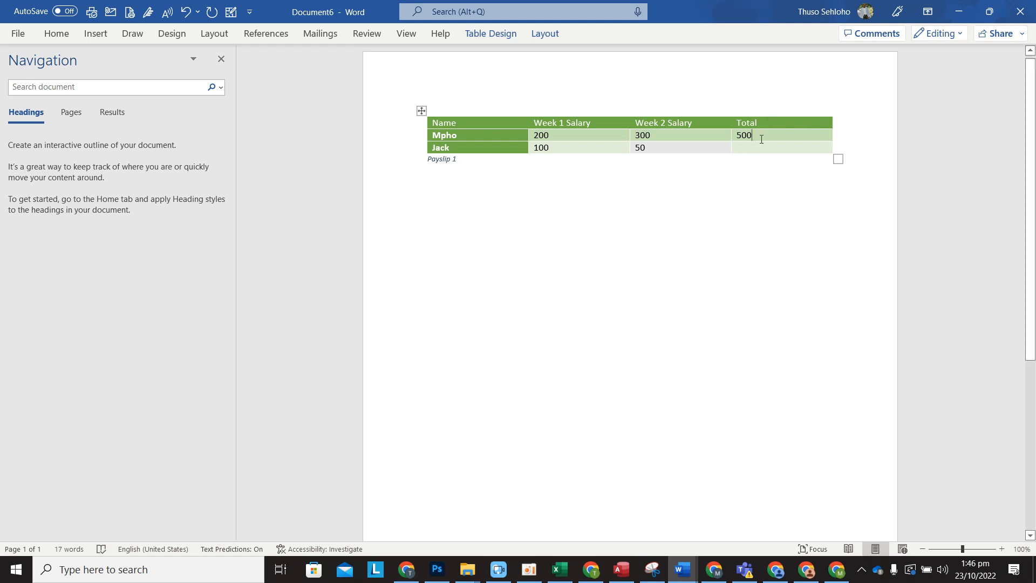
{"action": "key", "text": "BackSpace"}
{"action": "key", "text": "BackSpace"}
{"action": "key", "text": "BackSpace"}
Step: Insert the formula =SUM(LEFT) in the first employee's Total cell
{"action": "left_click", "coordinate": [213, 36]}
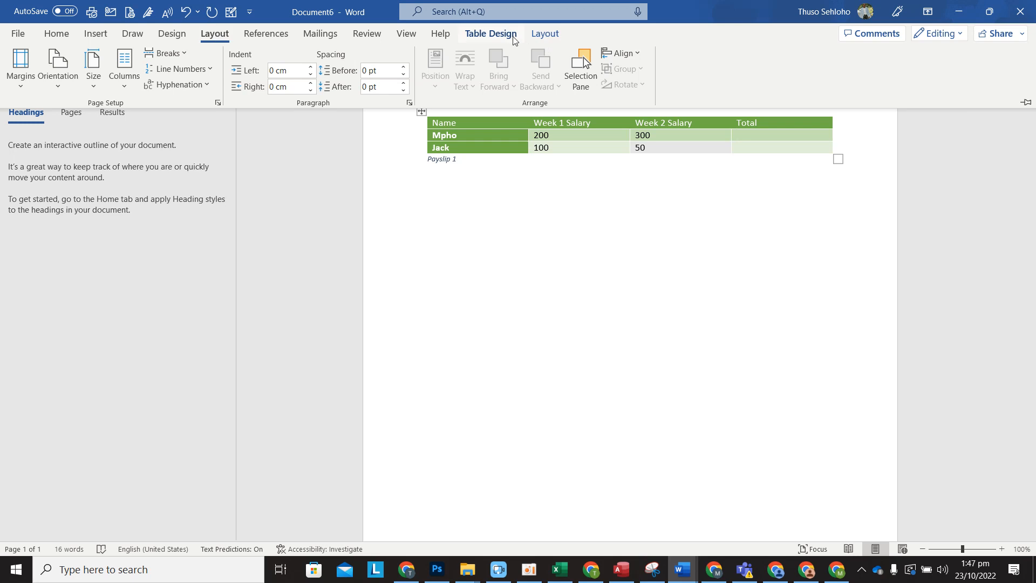
{"action": "left_click", "coordinate": [546, 35]}
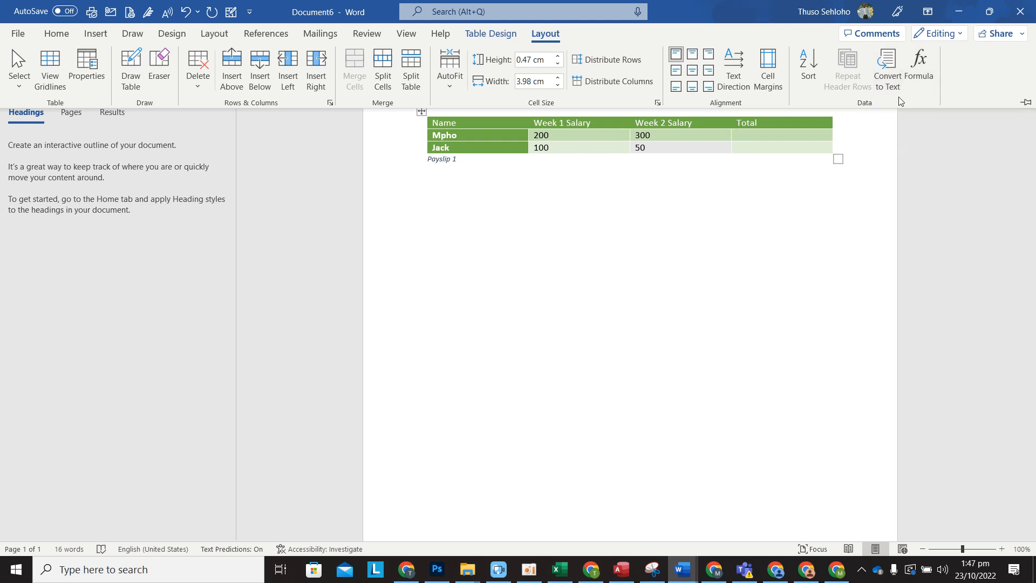
{"action": "left_click", "coordinate": [919, 64]}
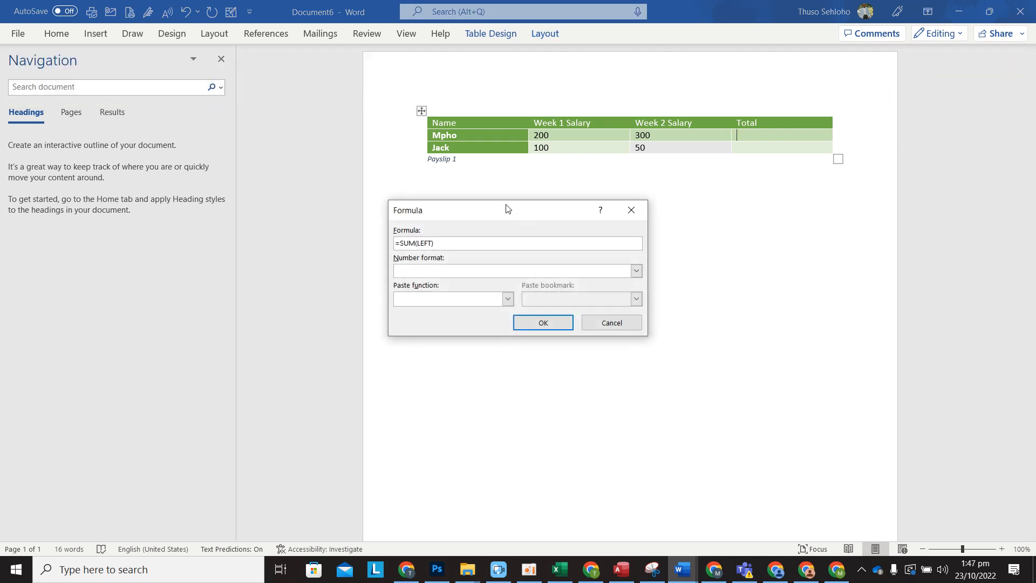
{"action": "left_click_drag", "start_coordinate": [507, 209], "coordinate": [573, 153]}
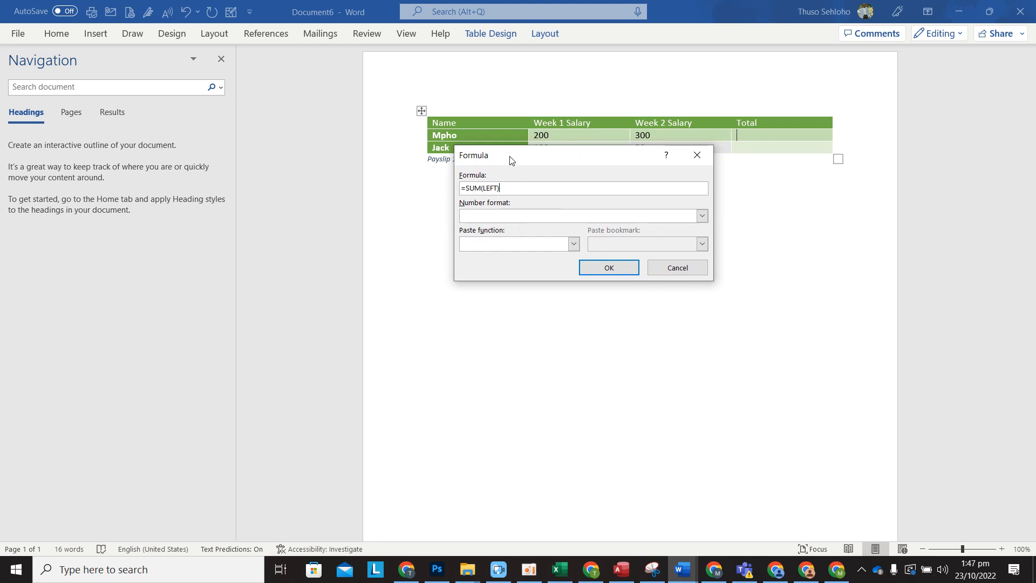
{"action": "left_click_drag", "start_coordinate": [510, 157], "coordinate": [480, 203]}
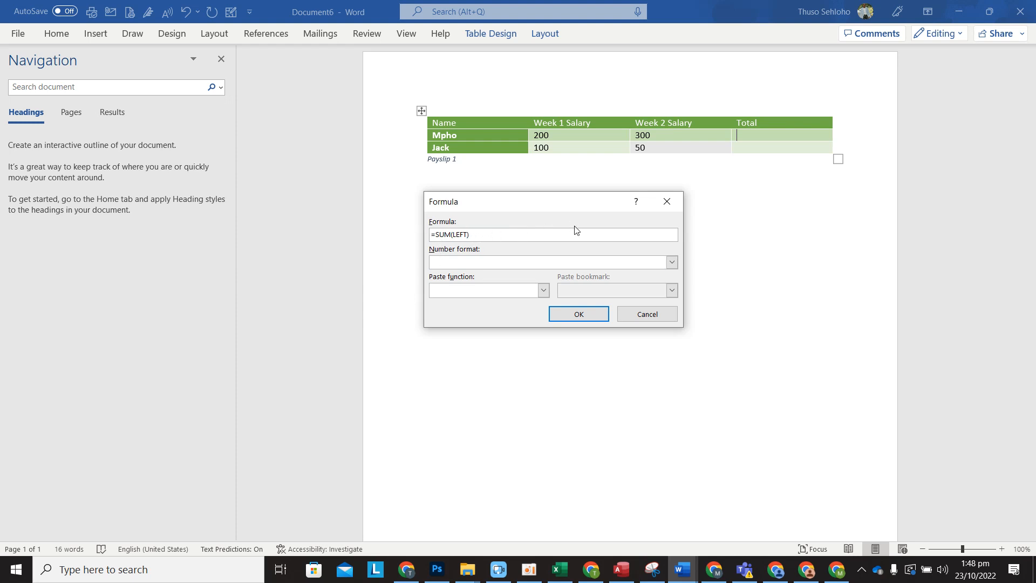
{"action": "left_click", "coordinate": [582, 315]}
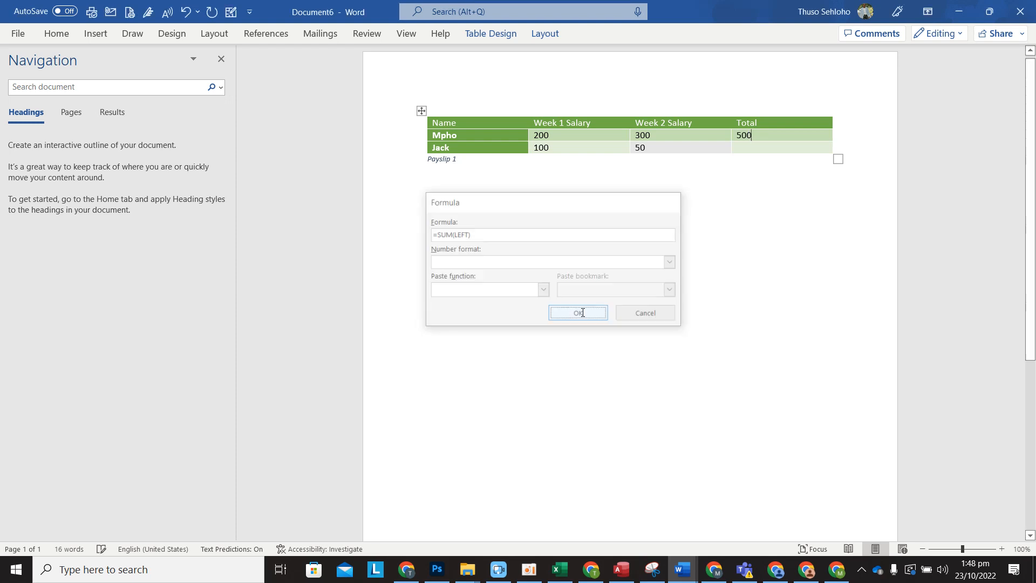
Step: Insert a formula in the second employee's Total cell, replacing the suggested ABOVE argument so that it reads =SUM(LEFT)
{"action": "left_click", "coordinate": [751, 148]}
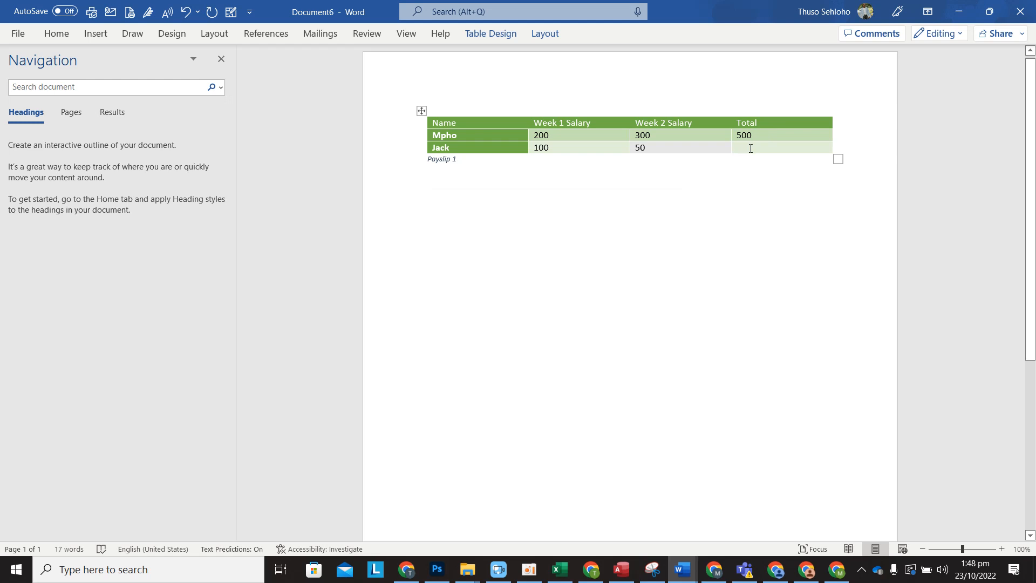
{"action": "left_click", "coordinate": [96, 34]}
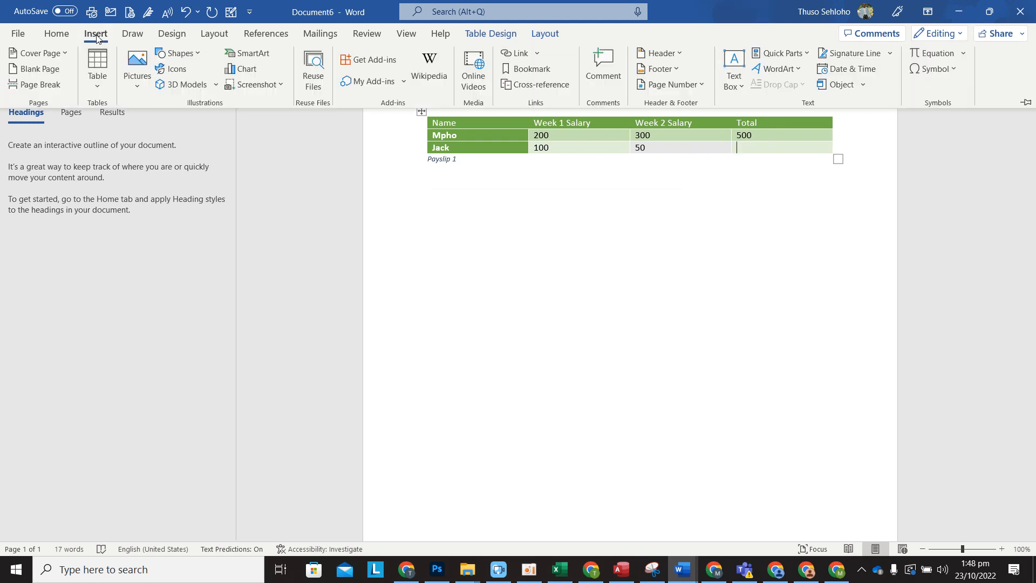
{"action": "left_click", "coordinate": [211, 35]}
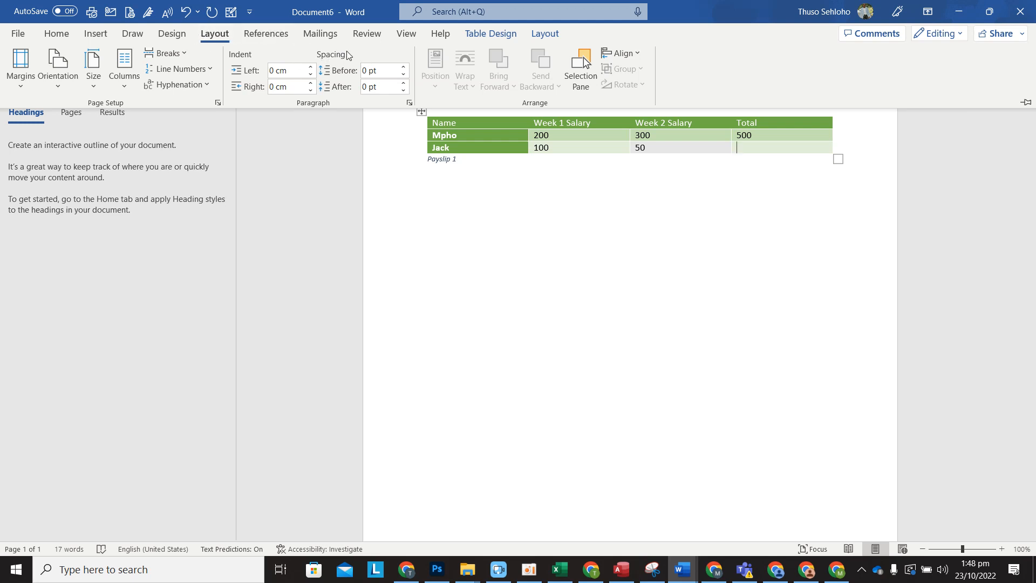
{"action": "left_click", "coordinate": [538, 37]}
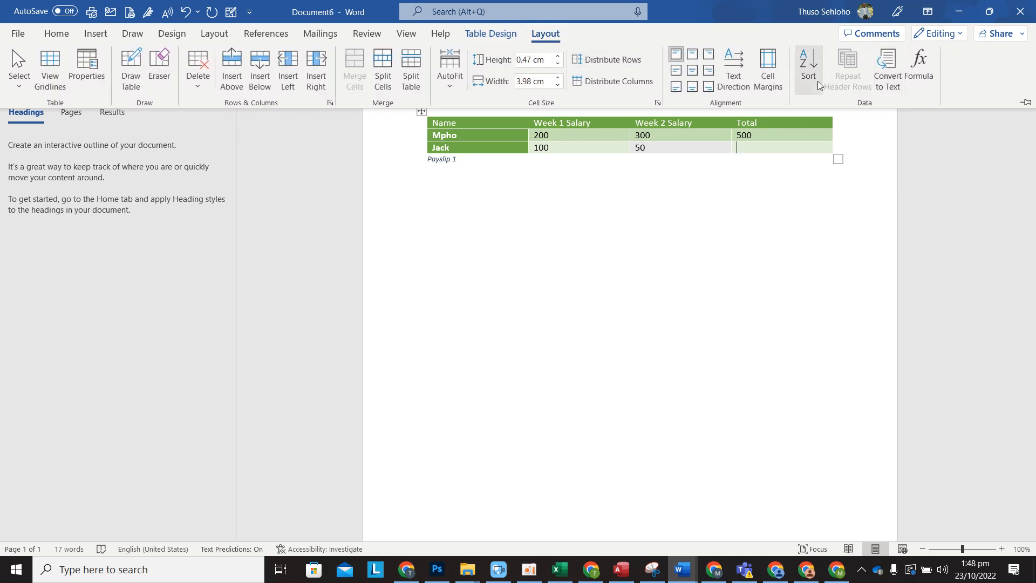
{"action": "left_click", "coordinate": [919, 69]}
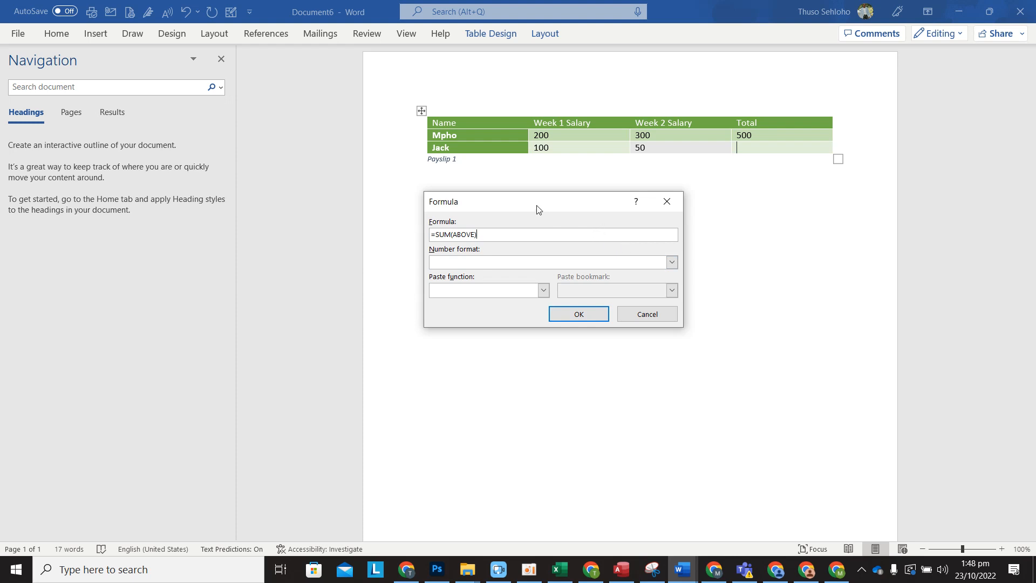
{"action": "left_click_drag", "start_coordinate": [539, 206], "coordinate": [663, 217]}
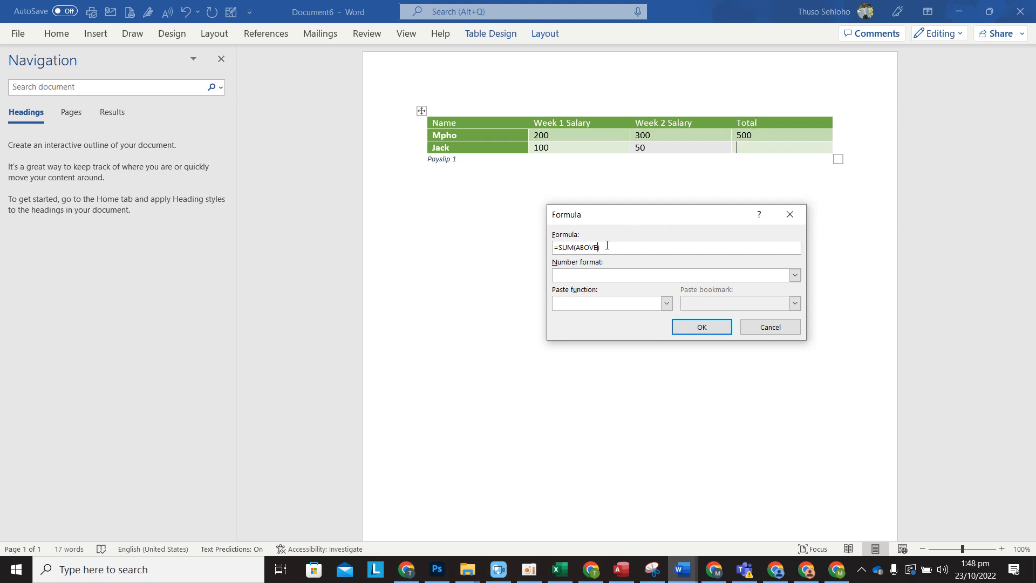
{"action": "key", "text": "BackSpace"}
{"action": "key", "text": "BackSpace"}
{"action": "key", "text": "BackSpace"}
{"action": "key", "text": "BackSpace"}
{"action": "key", "text": "BackSpace"}
{"action": "type", "text": "LEFT"}
{"action": "left_click", "coordinate": [702, 328]}
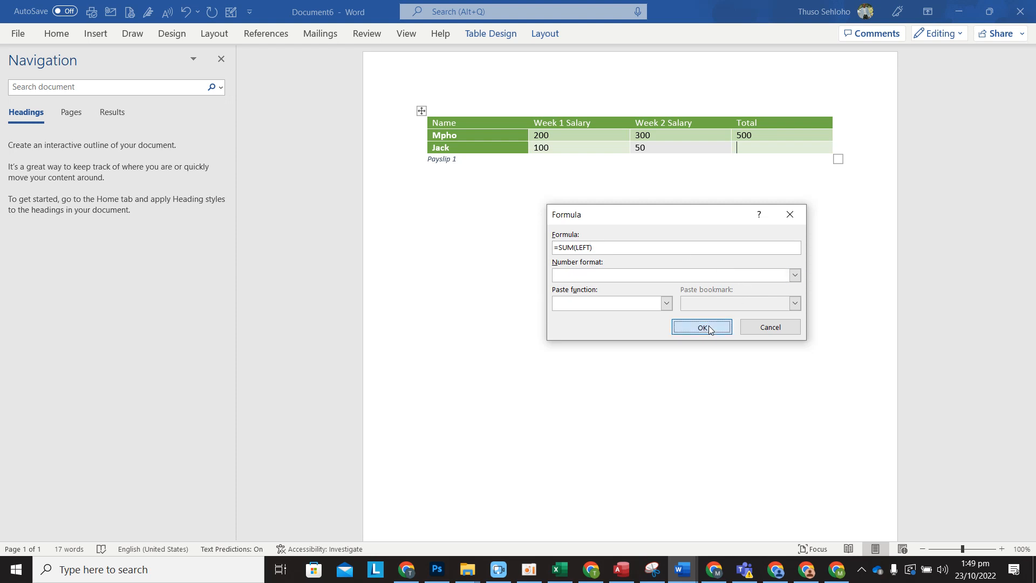
Step: Select the whole payslip table and view its Formula dialog, closing it without inserting a formula
{"action": "left_click", "coordinate": [754, 187]}
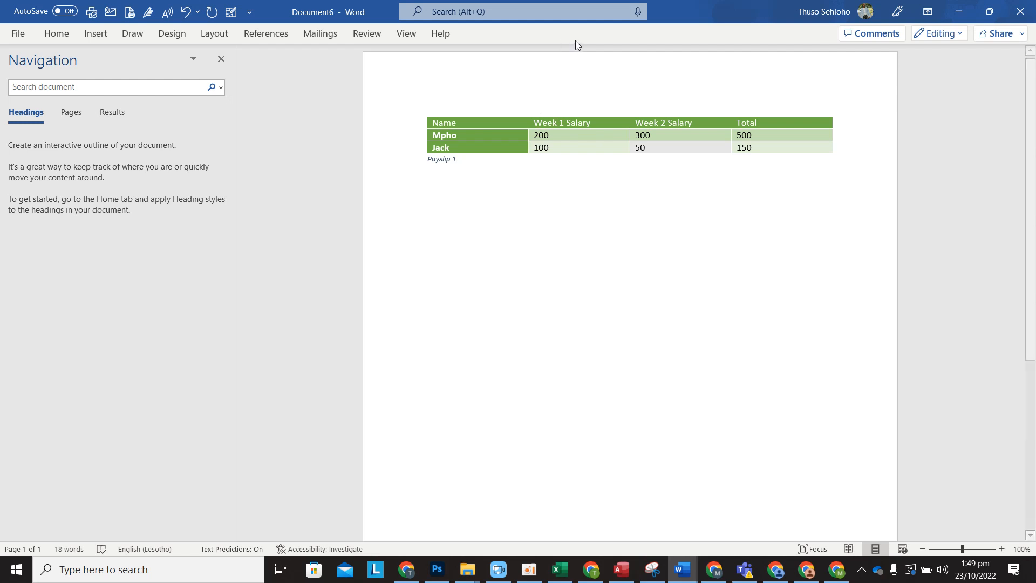
{"action": "left_click", "coordinate": [215, 34]}
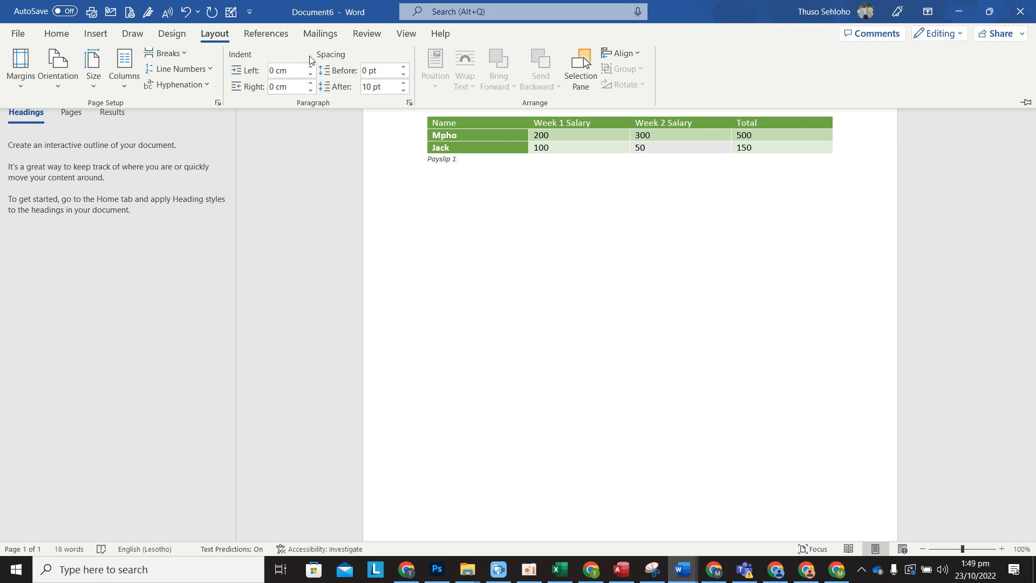
{"action": "left_click", "coordinate": [453, 125]}
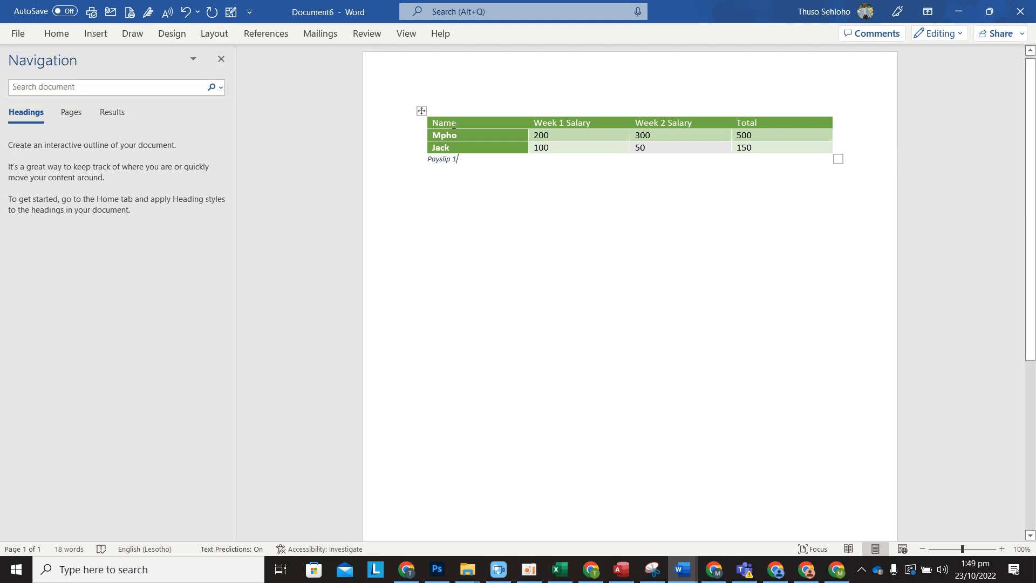
{"action": "left_click", "coordinate": [422, 111]}
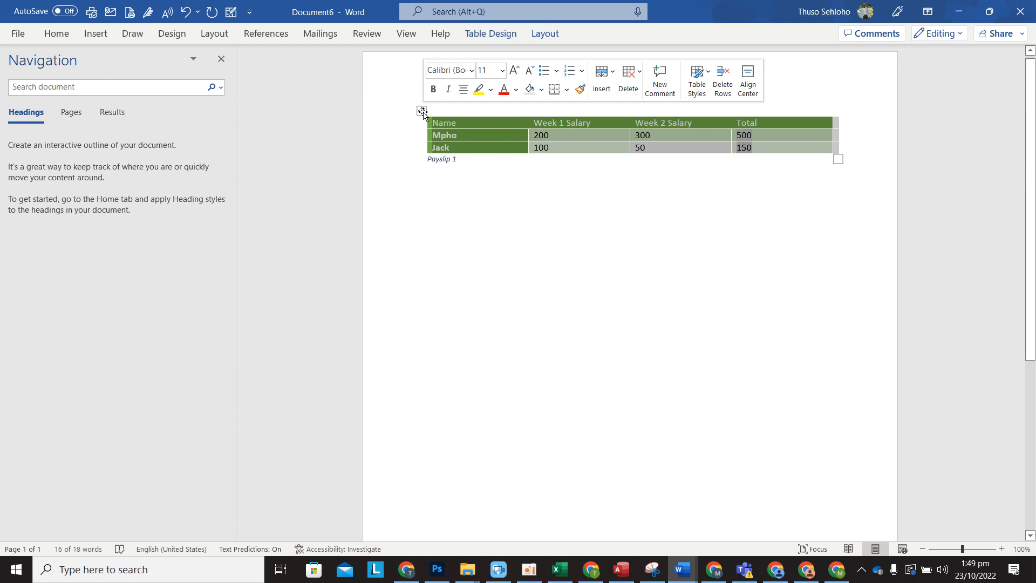
{"action": "left_click", "coordinate": [205, 38]}
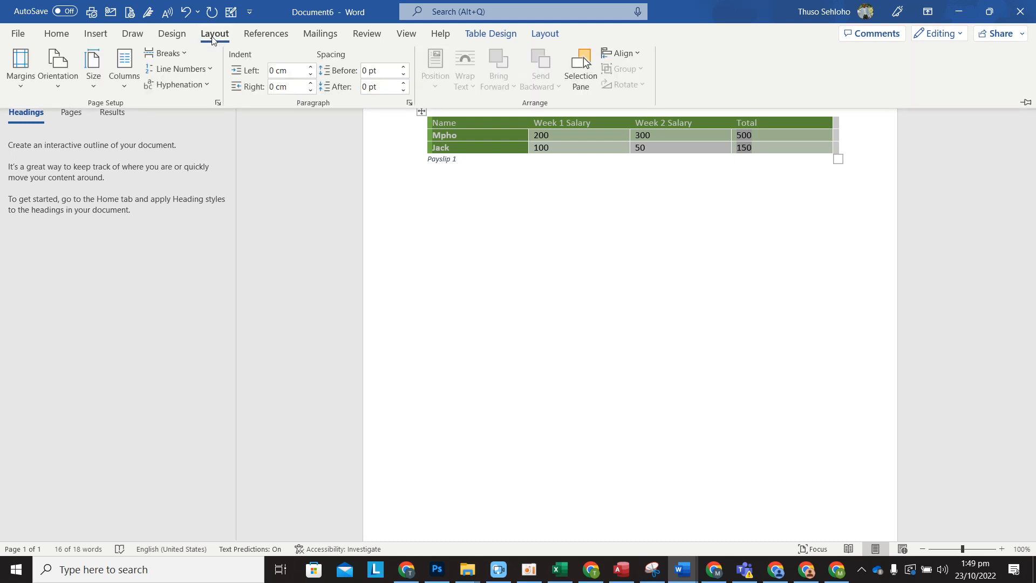
{"action": "left_click", "coordinate": [545, 34]}
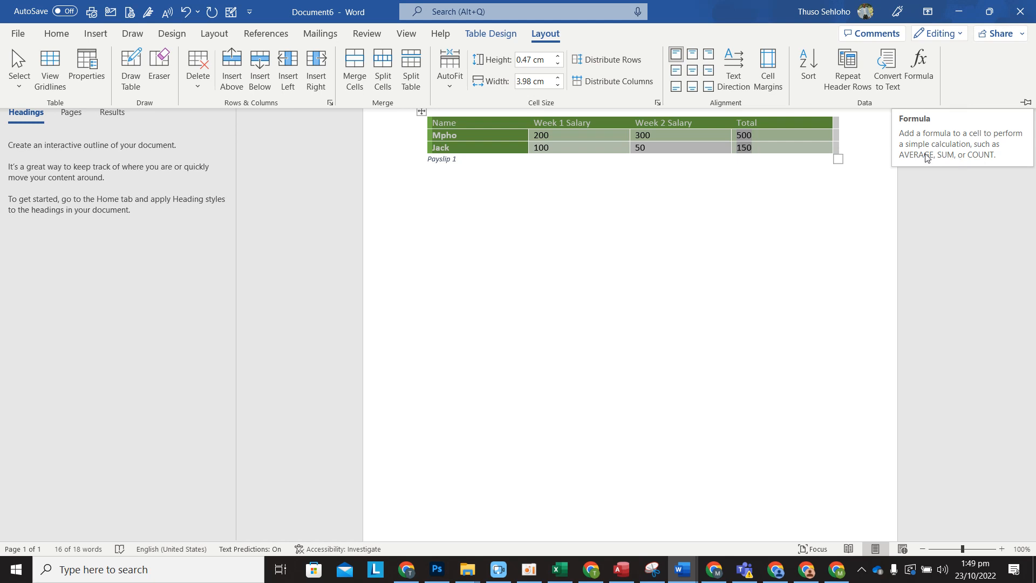
{"action": "left_click", "coordinate": [920, 70]}
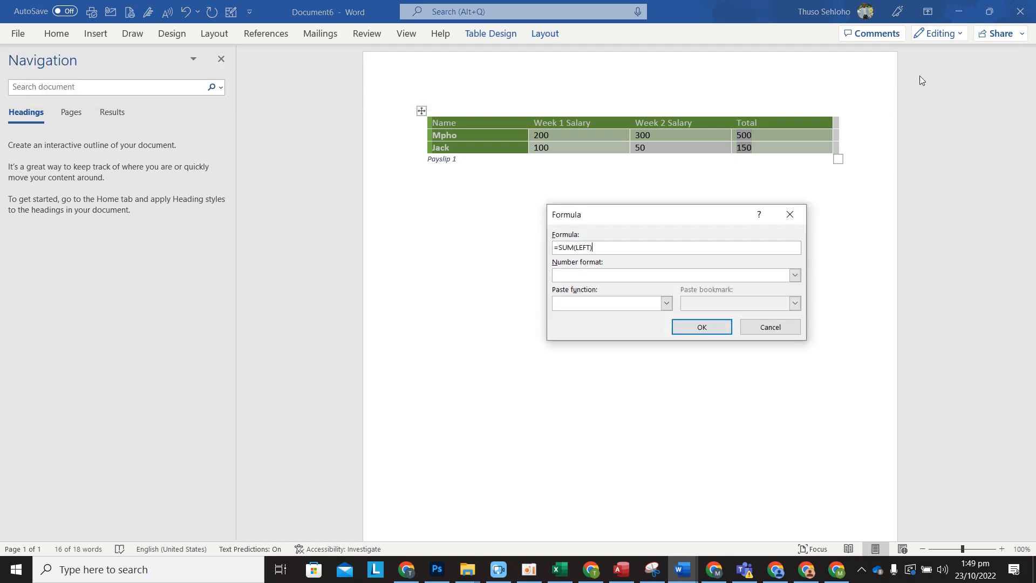
{"action": "left_click", "coordinate": [790, 216]}
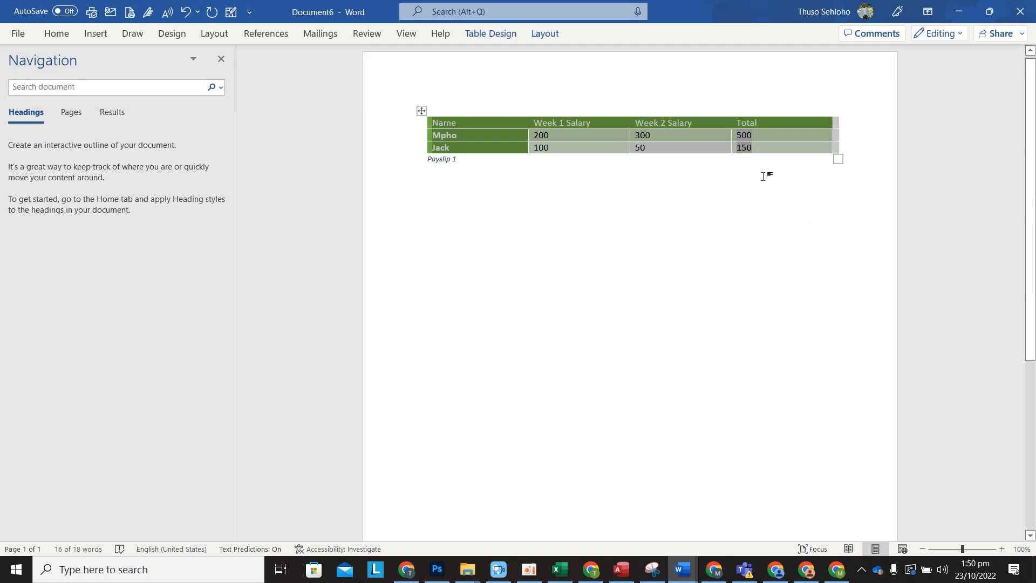
Step: Add a row at the end of the payslip table and label it Average in the Name column
{"action": "left_click", "coordinate": [838, 151]}
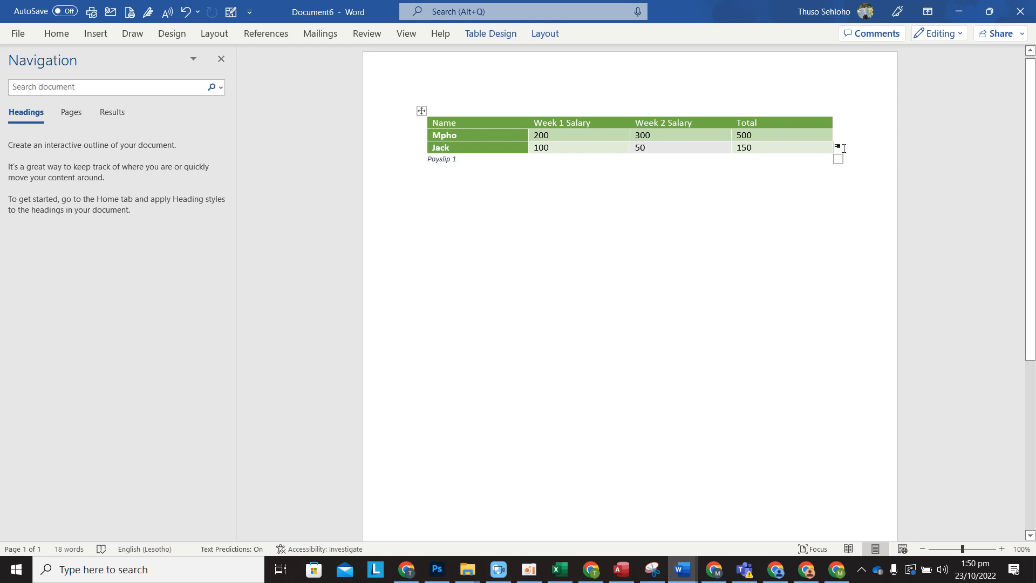
{"action": "key", "text": "Return"}
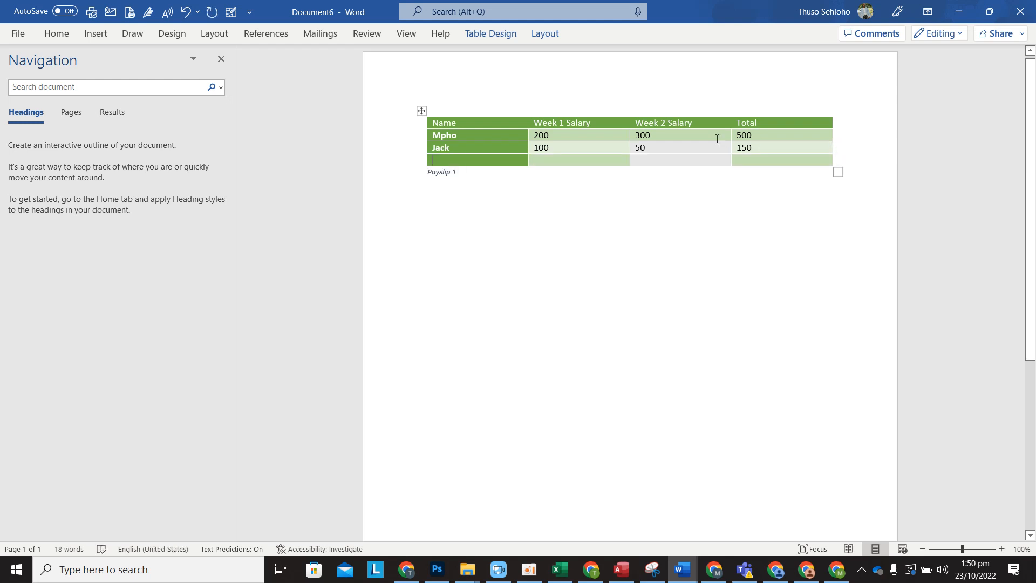
{"action": "type", "text": "Tota"}
{"action": "type", "text": "l"}
{"action": "key", "text": "BackSpace"}
{"action": "key", "text": "BackSpace"}
{"action": "key", "text": "BackSpace"}
{"action": "key", "text": "BackSpace"}
{"action": "key", "text": "BackSpace"}
{"action": "type", "text": "Average"}
Step: Try entering =AVERAGE(ABOVE) as plain text in the Average row's Week 1 Salary cell, and clear the cell again
{"action": "left_click", "coordinate": [570, 161]}
{"action": "type", "text": "AV"}
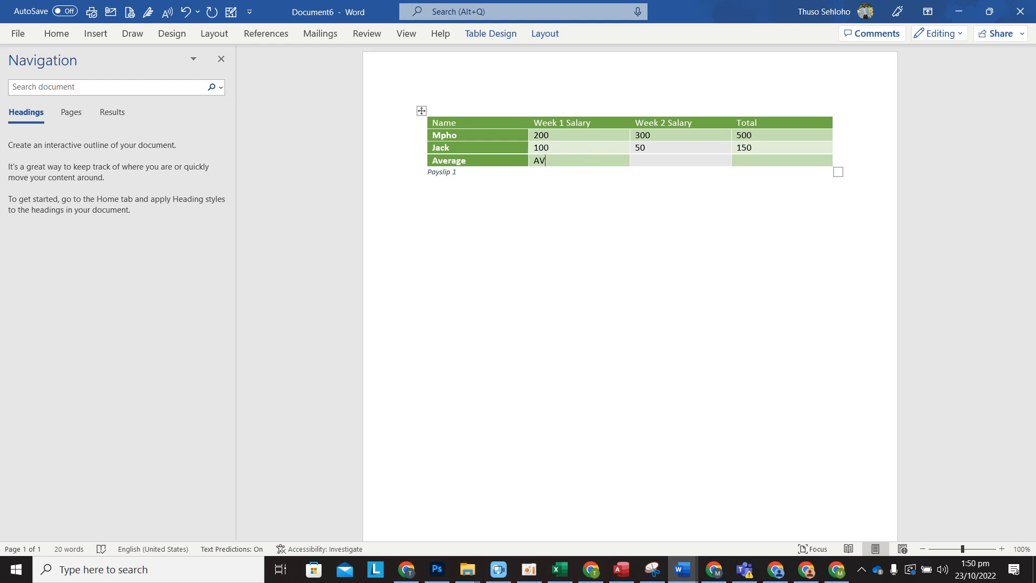
{"action": "key", "text": "BackSpace"}
{"action": "key", "text": "BackSpace"}
{"action": "type", "text": "=AVERAGE()"}
{"action": "key", "text": "Left"}
{"action": "type", "text": "ABOVE"}
{"action": "key", "text": "Return"}
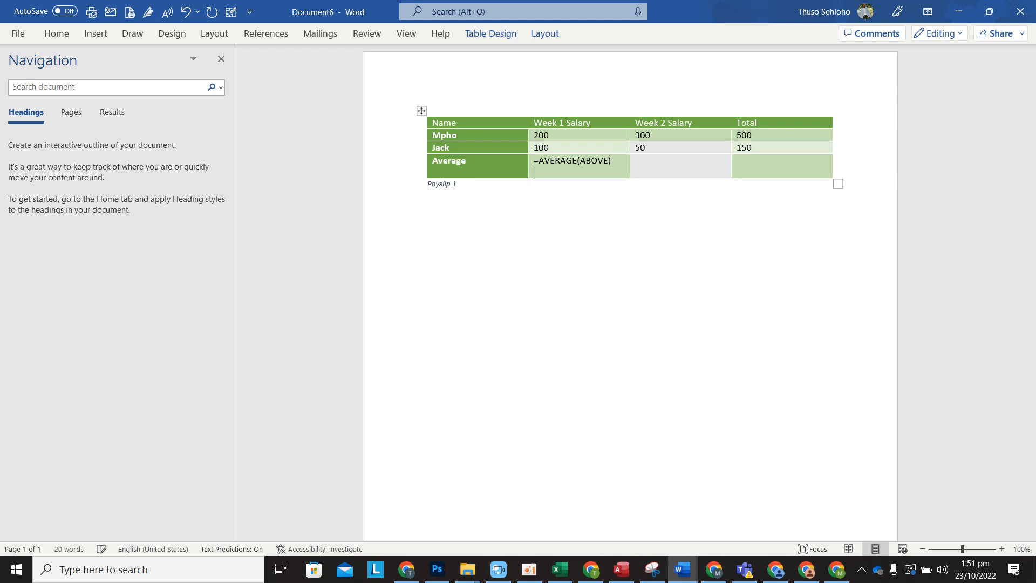
{"action": "key", "text": "BackSpace"}
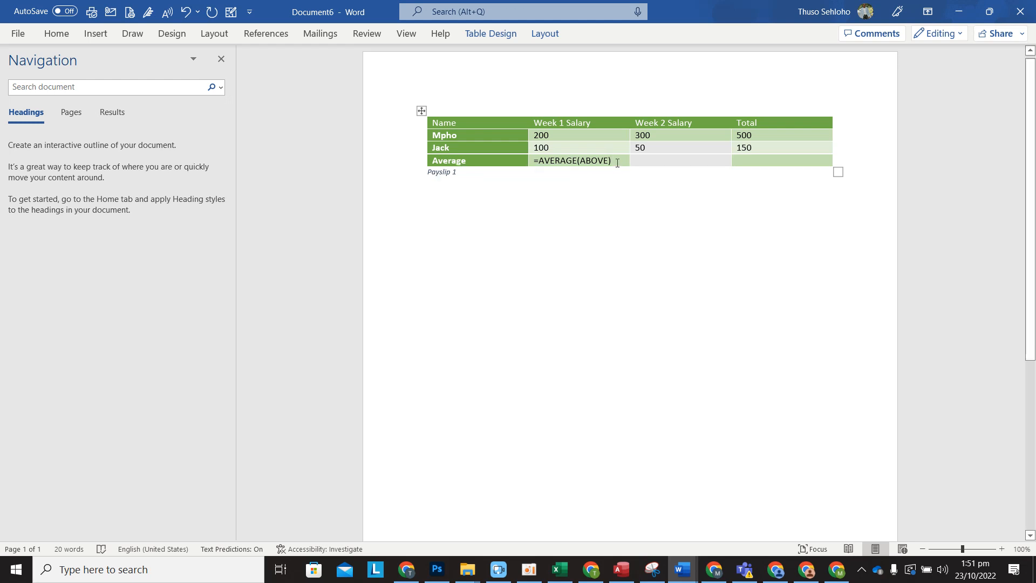
{"action": "left_click_drag", "start_coordinate": [619, 162], "coordinate": [528, 158]}
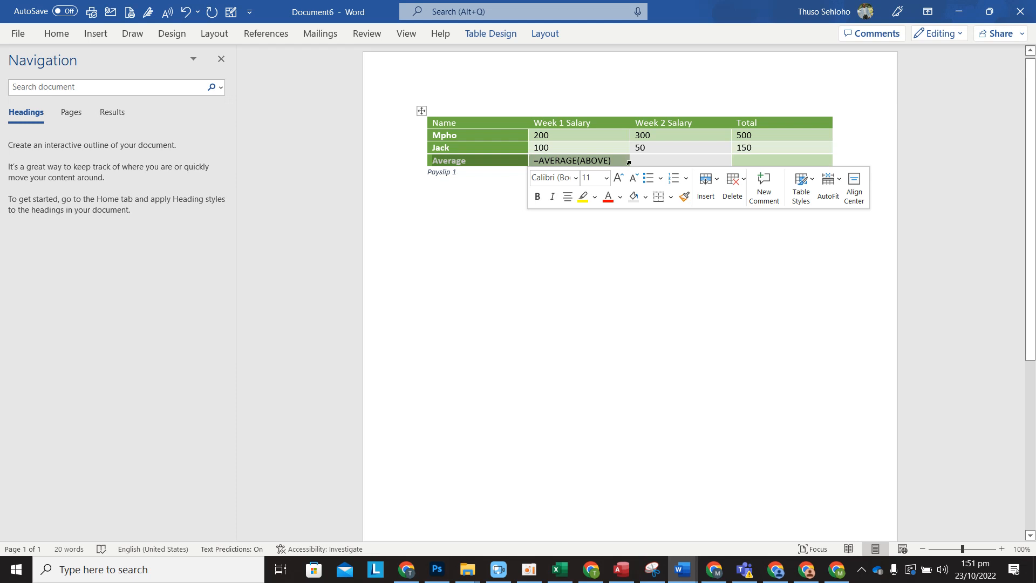
{"action": "left_click", "coordinate": [625, 161]}
{"action": "left_click_drag", "start_coordinate": [618, 160], "coordinate": [537, 164]}
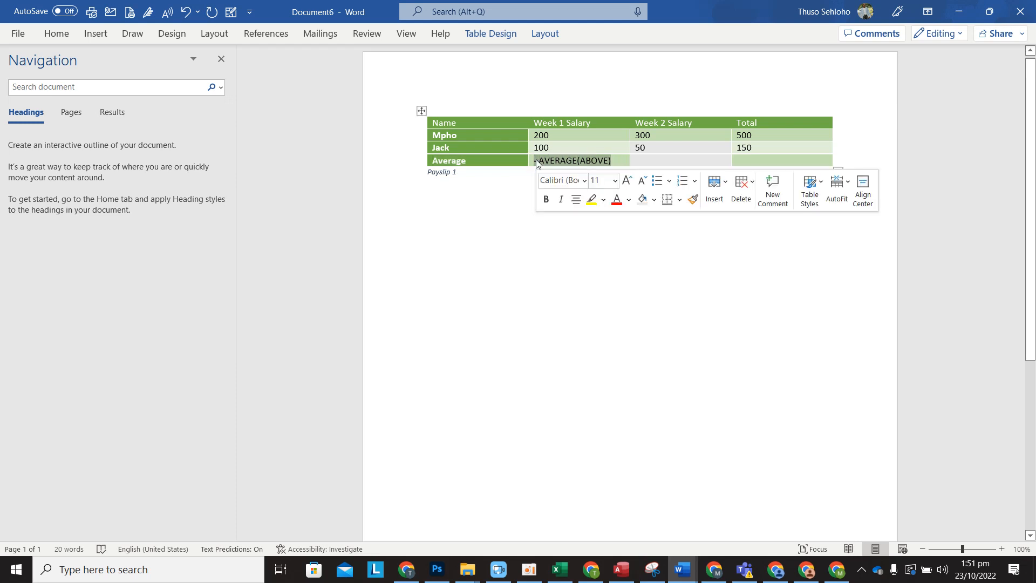
{"action": "key", "text": "Delete"}
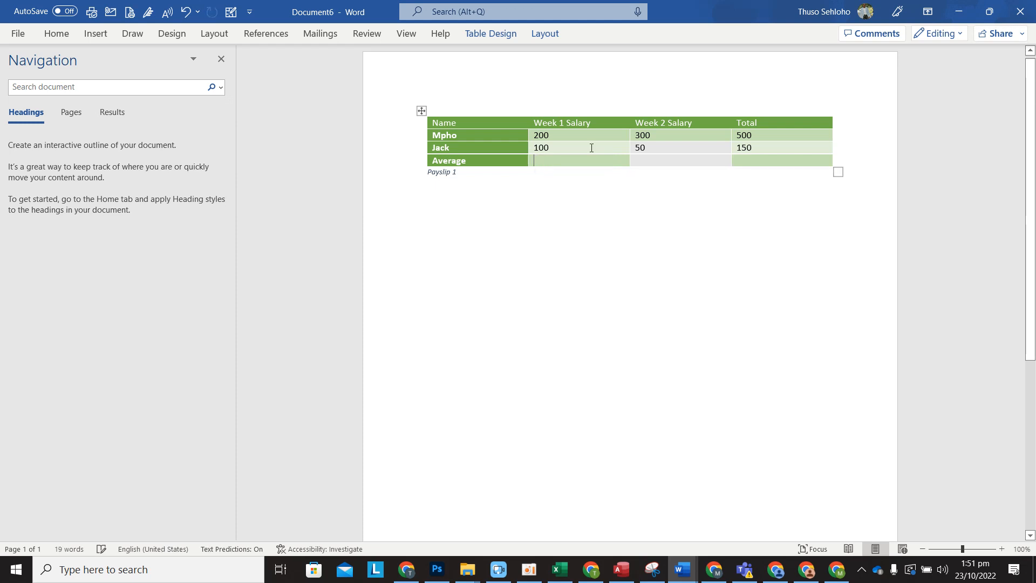
Step: Insert a formula in the Average row's Week 1 Salary cell, replacing the suggested SUM function so that it reads =AVERAGE(ABOVE)
{"action": "left_click", "coordinate": [547, 35]}
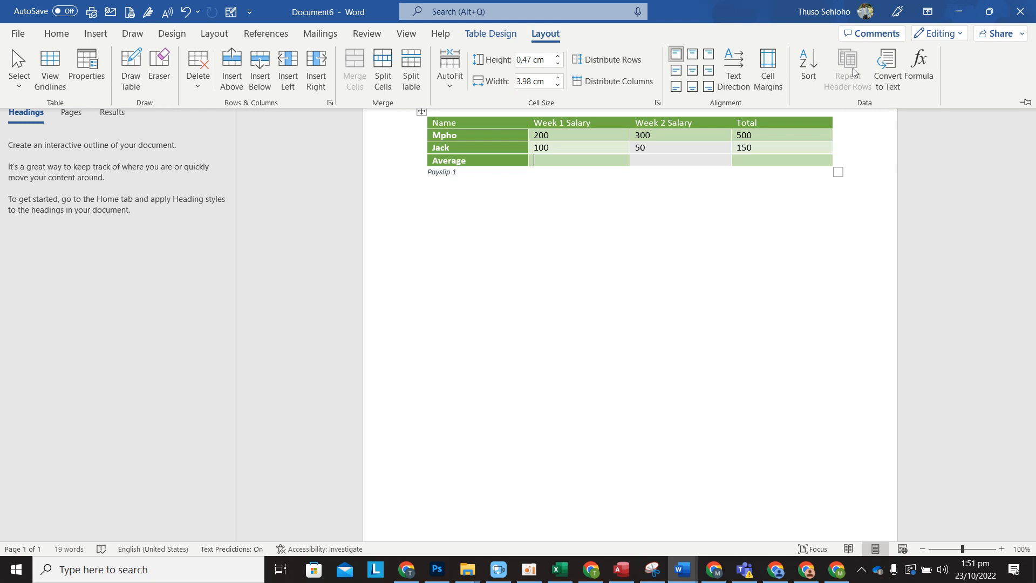
{"action": "left_click", "coordinate": [921, 68]}
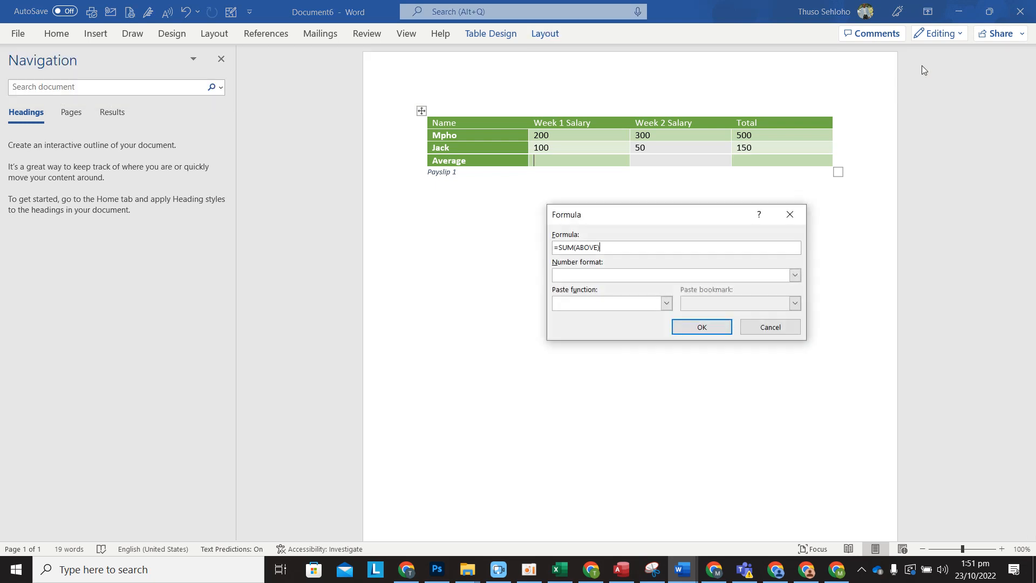
{"action": "left_click", "coordinate": [574, 247]}
{"action": "key", "text": "BackSpace"}
{"action": "key", "text": "BackSpace"}
{"action": "key", "text": "BackSpace"}
{"action": "type", "text": "AVERAGE"}
{"action": "left_click", "coordinate": [717, 327]}
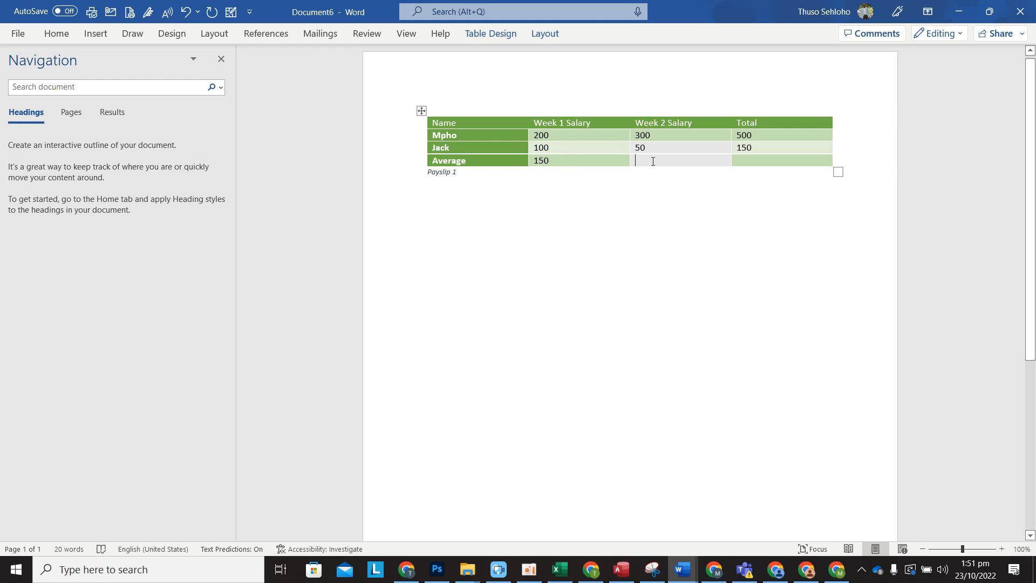
{"action": "left_click", "coordinate": [214, 33]}
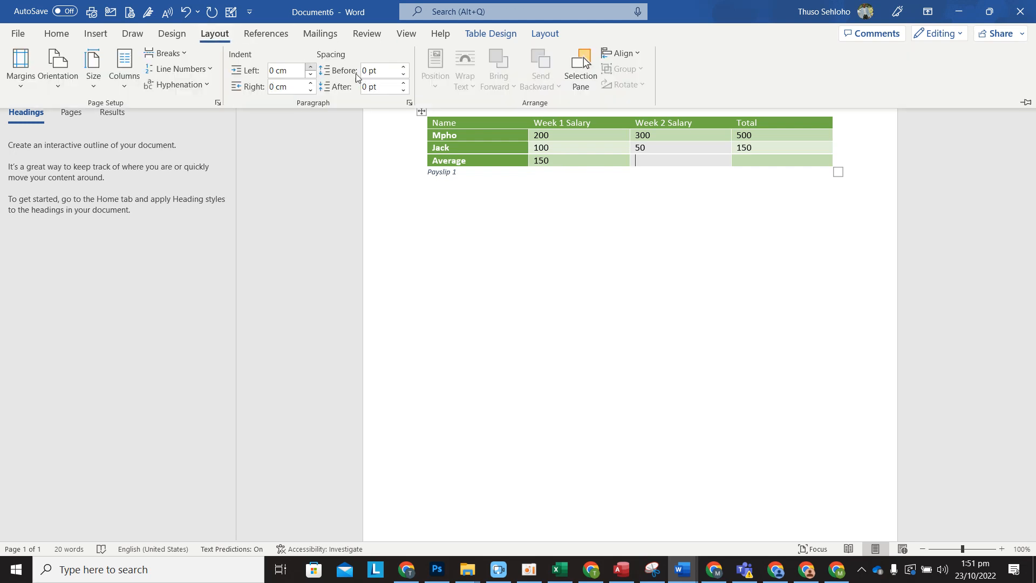
{"action": "left_click", "coordinate": [544, 33]}
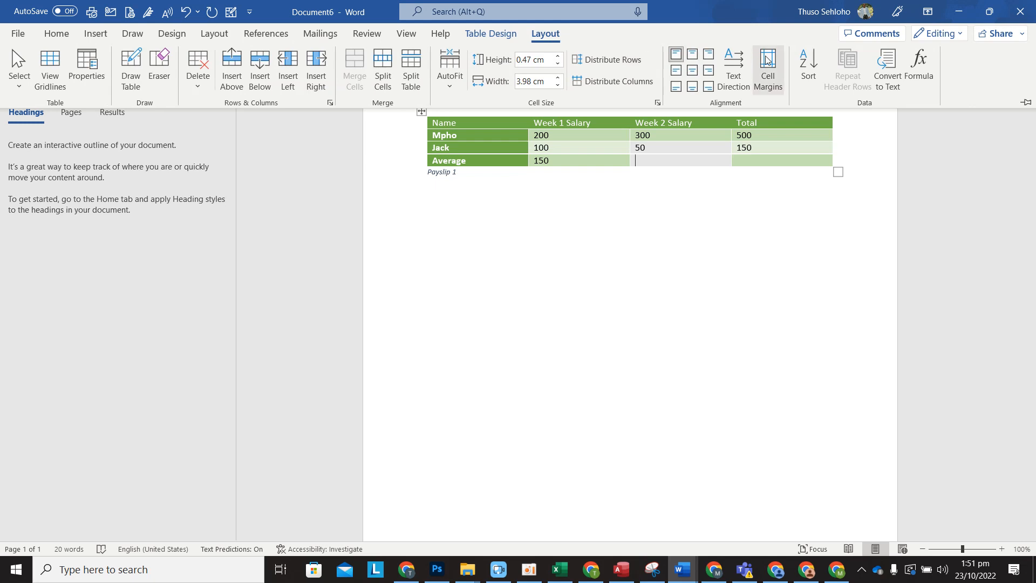
{"action": "left_click", "coordinate": [917, 69]}
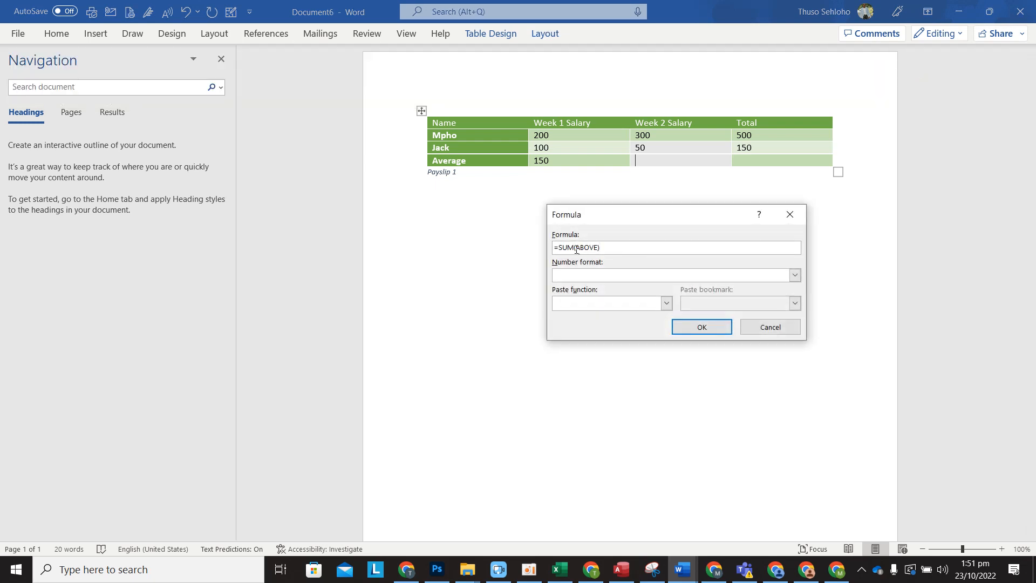
{"action": "left_click_drag", "start_coordinate": [577, 250], "coordinate": [555, 247]}
{"action": "left_click", "coordinate": [585, 247]}
{"action": "left_click", "coordinate": [789, 332]}
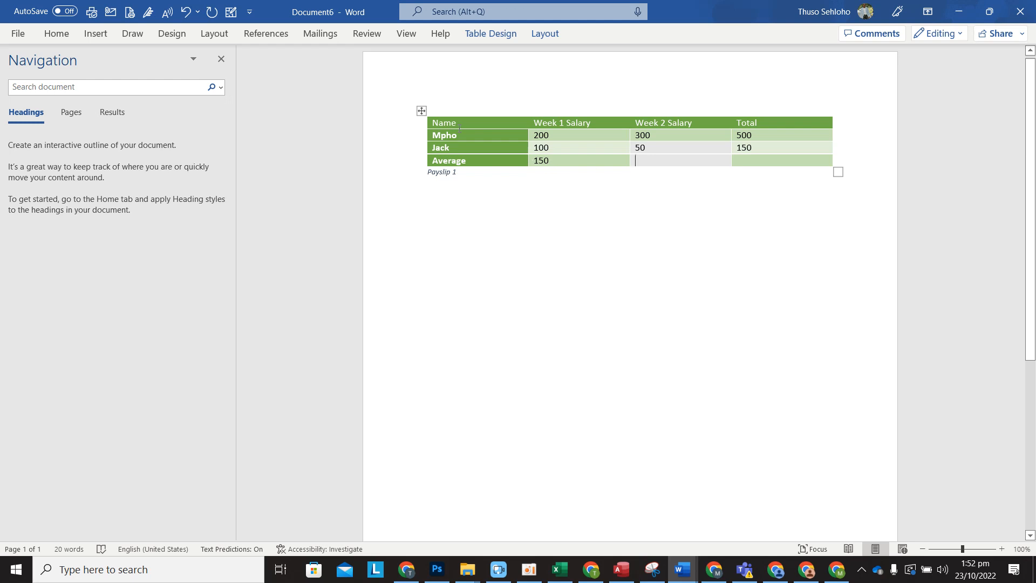
Step: Add another blank row to the payslip table beneath the Average row
{"action": "left_click", "coordinate": [422, 112]}
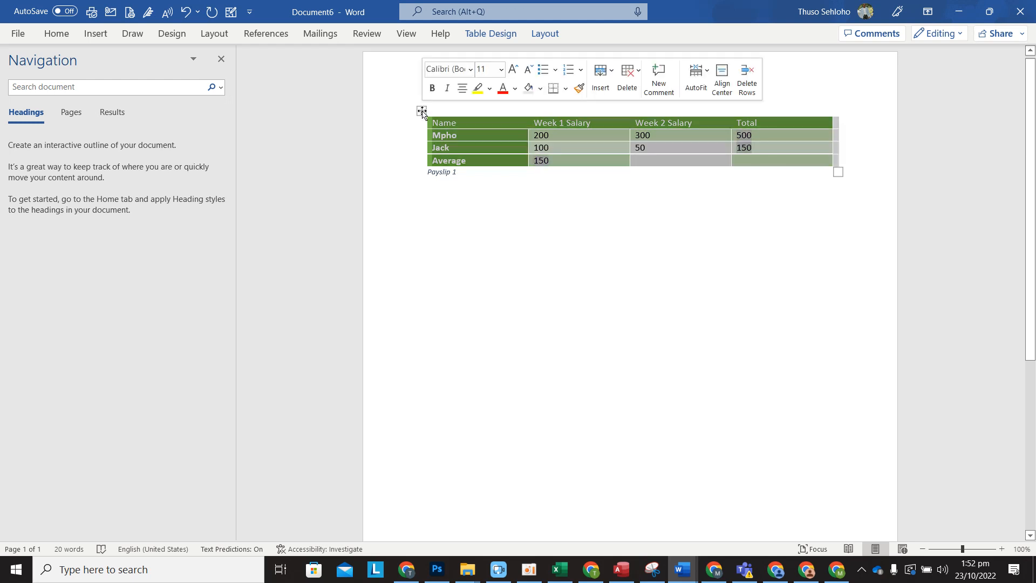
{"action": "left_click", "coordinate": [557, 168]}
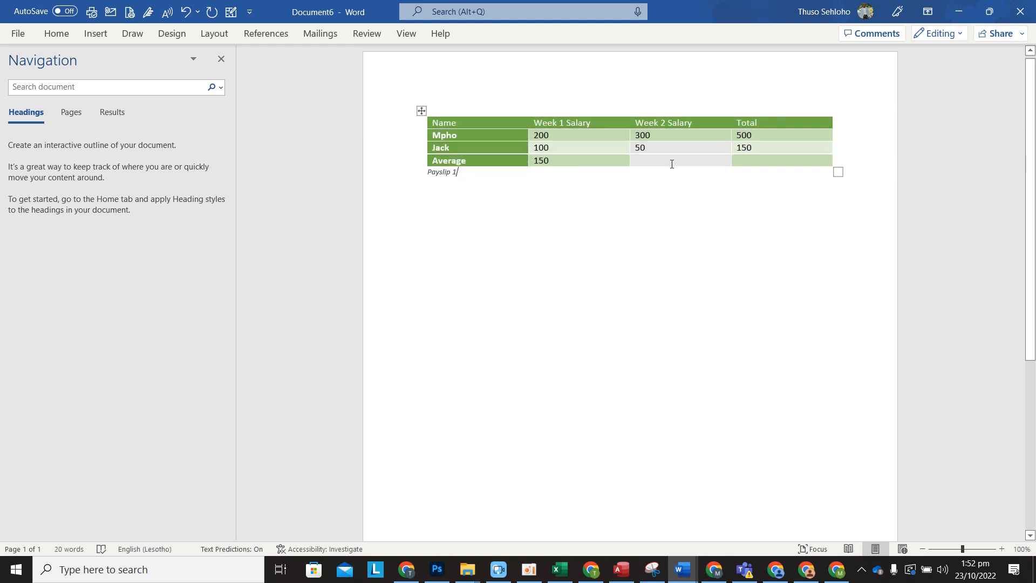
{"action": "left_click", "coordinate": [846, 164]}
{"action": "key", "text": "Return"}
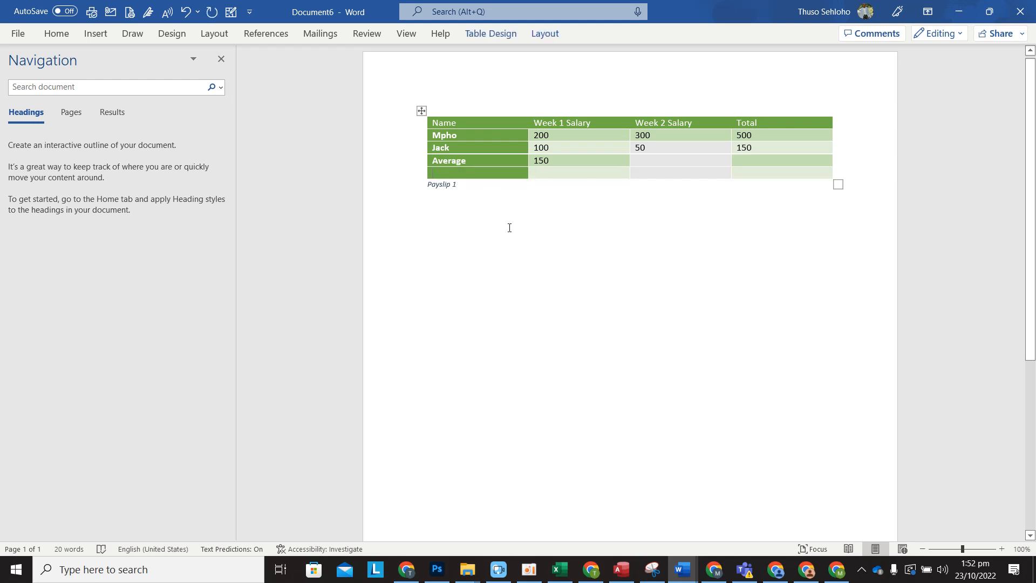
Step: Add blank lines below the payslip caption and insert a new table with four columns and four rows
{"action": "left_click", "coordinate": [499, 229]}
{"action": "key", "text": "Return"}
{"action": "key", "text": "Return"}
{"action": "key", "text": "Return"}
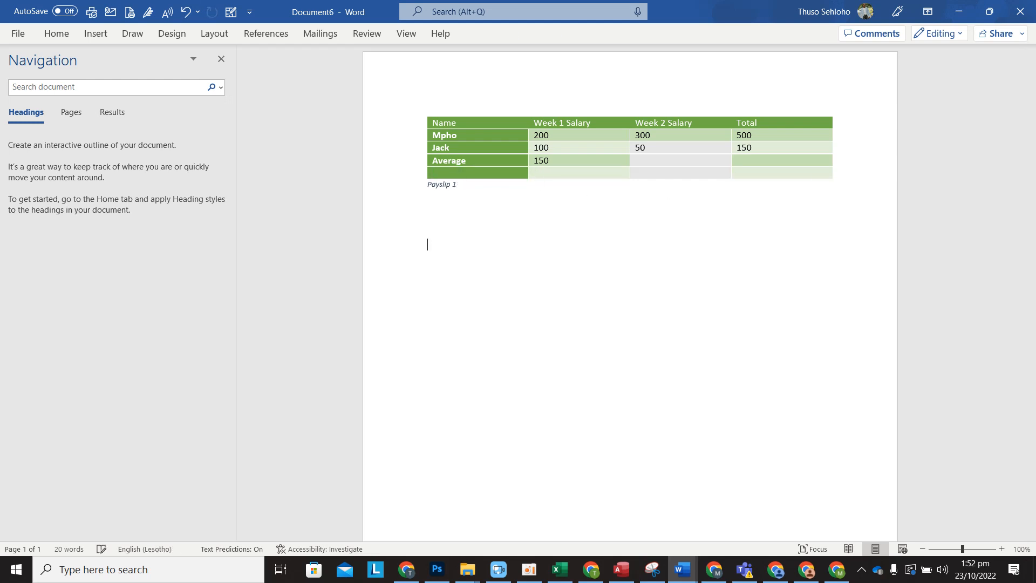
{"action": "left_click", "coordinate": [96, 36]}
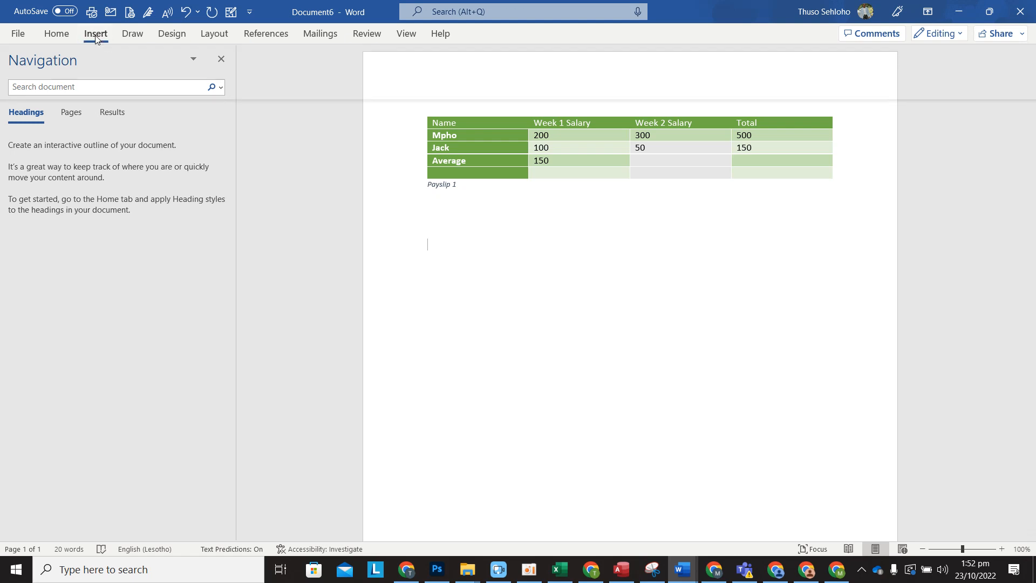
{"action": "left_click", "coordinate": [96, 80]}
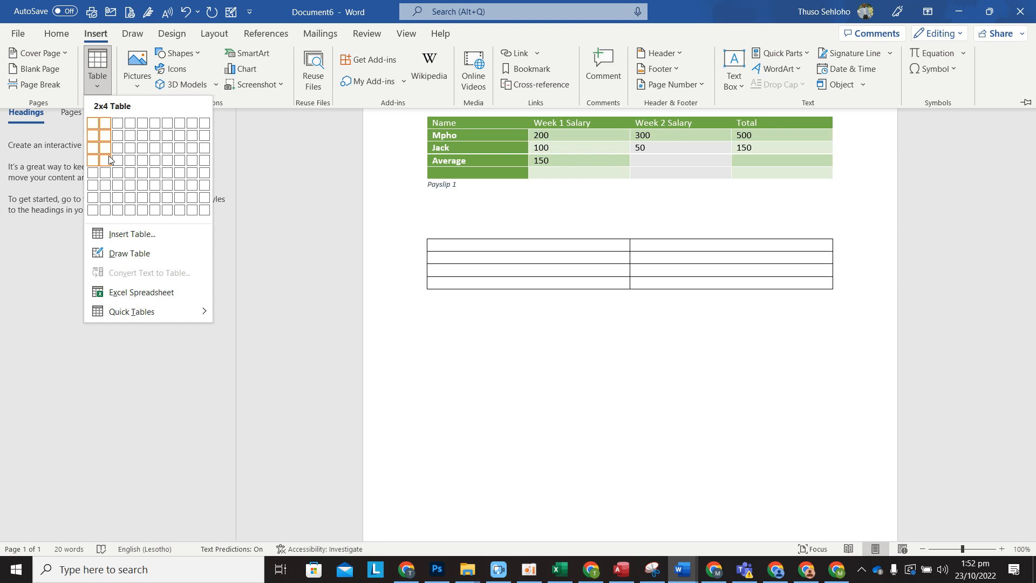
{"action": "left_click", "coordinate": [130, 160]}
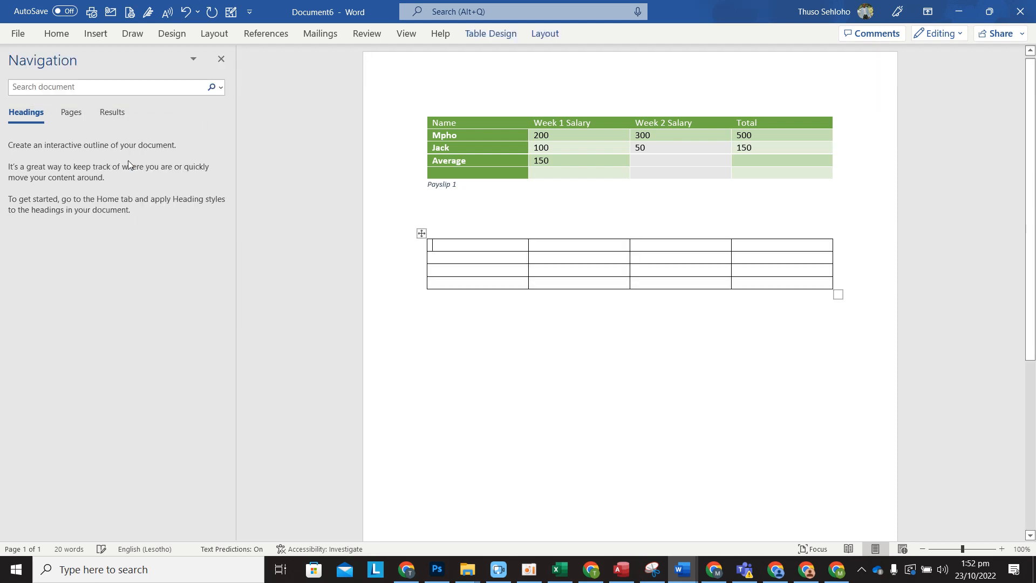
Step: Merge the first two cells in the top row of the new table
{"action": "left_click", "coordinate": [552, 247]}
{"action": "left_click_drag", "start_coordinate": [545, 246], "coordinate": [520, 246]}
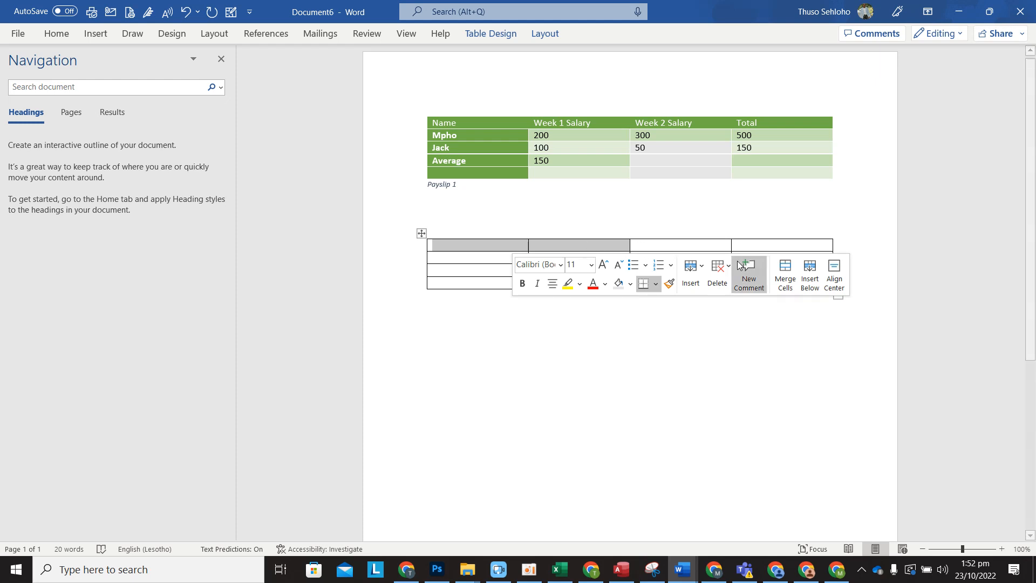
{"action": "left_click", "coordinate": [792, 276]}
{"action": "left_click", "coordinate": [673, 203]}
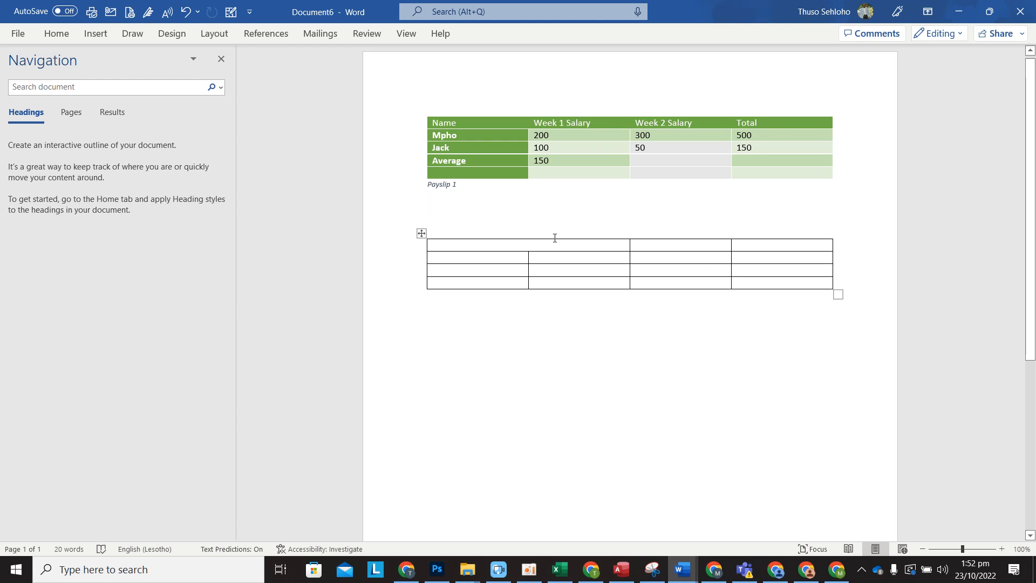
Step: Split the first cell in the bottom row of the second table into two columns and one row
{"action": "left_click", "coordinate": [533, 238]}
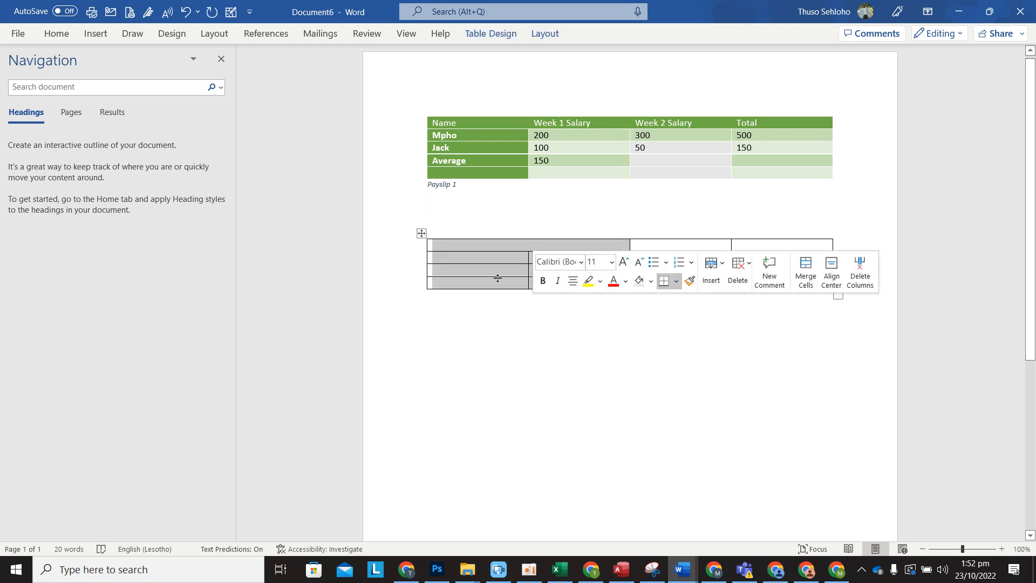
{"action": "left_click", "coordinate": [519, 284]}
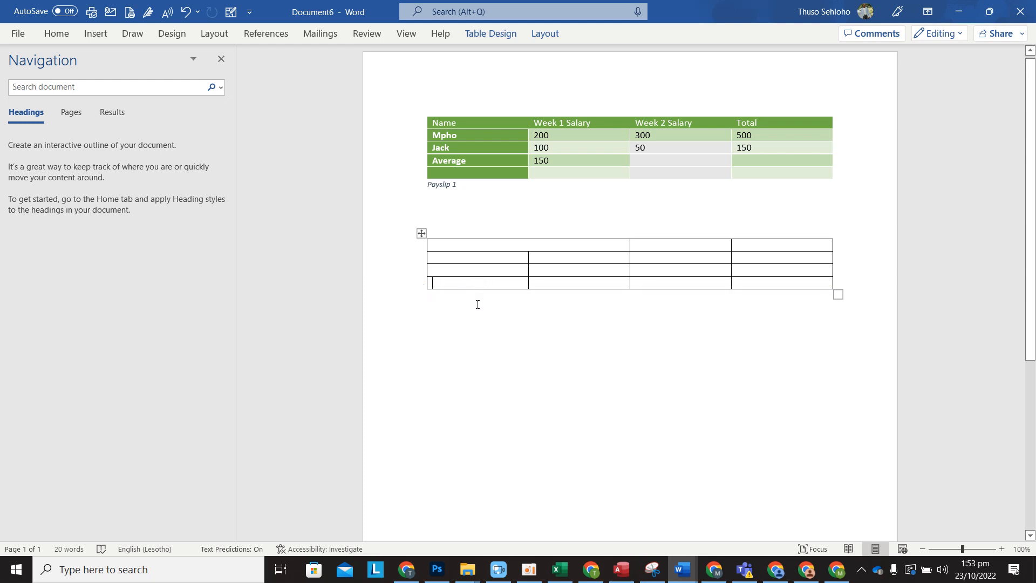
{"action": "right_click", "coordinate": [461, 281]}
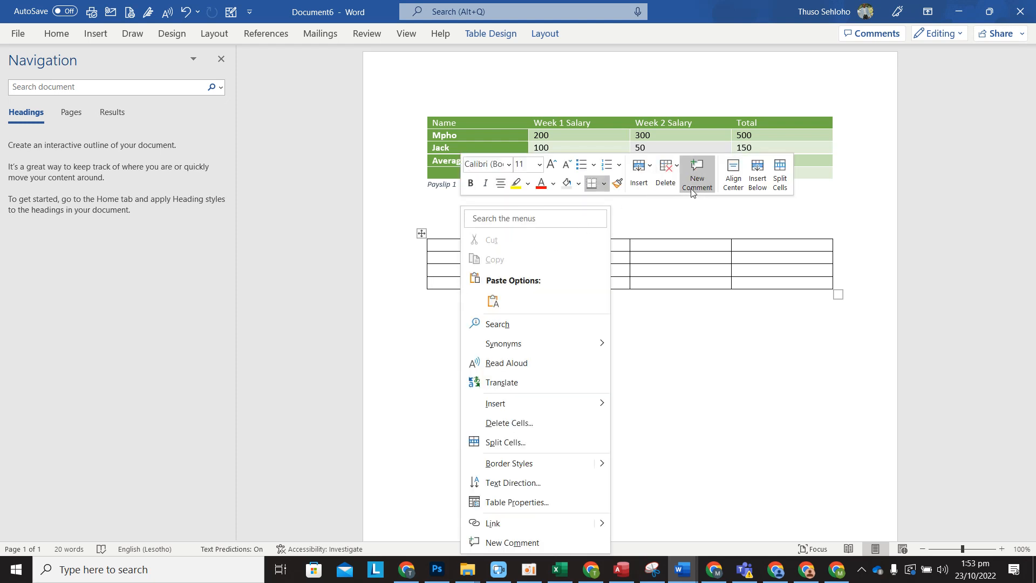
{"action": "left_click", "coordinate": [782, 172]}
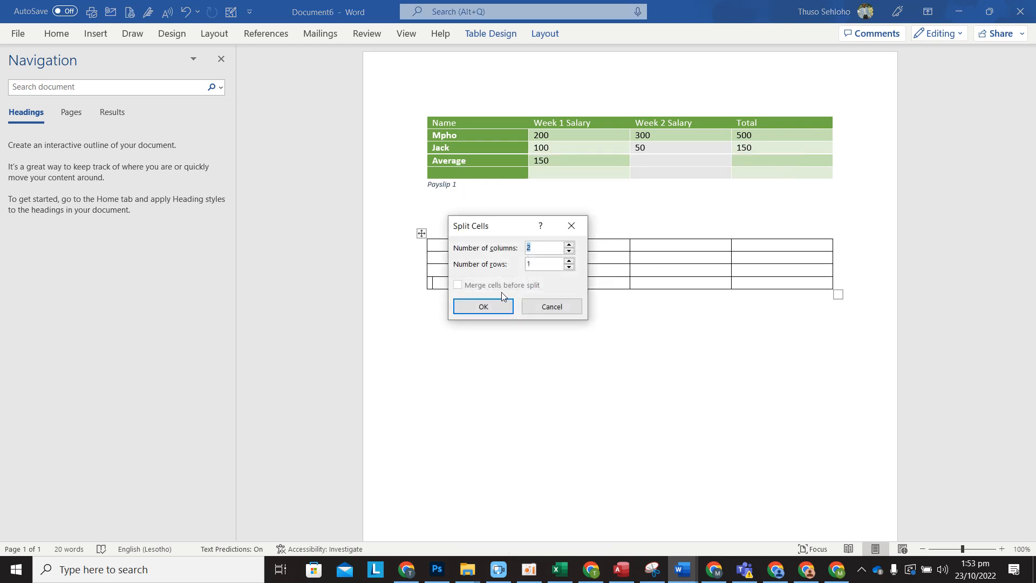
{"action": "left_click_drag", "start_coordinate": [484, 232], "coordinate": [632, 224]}
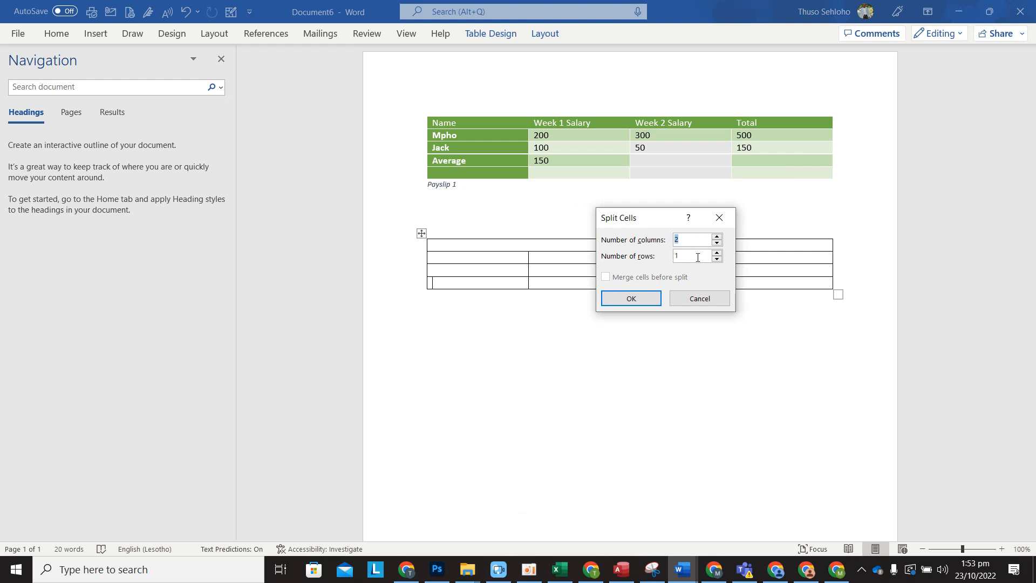
{"action": "left_click", "coordinate": [642, 301]}
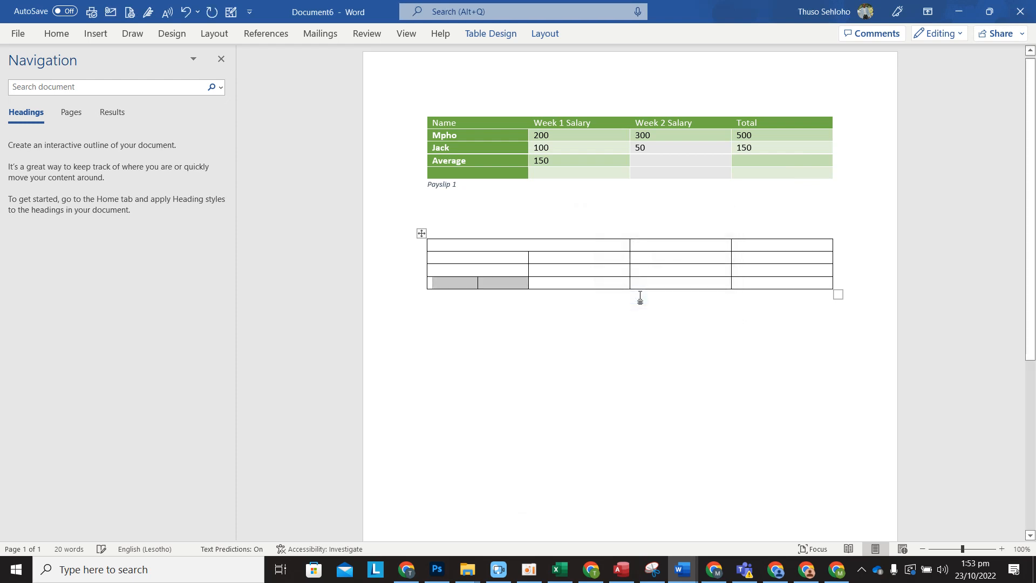
{"action": "left_click", "coordinate": [493, 318]}
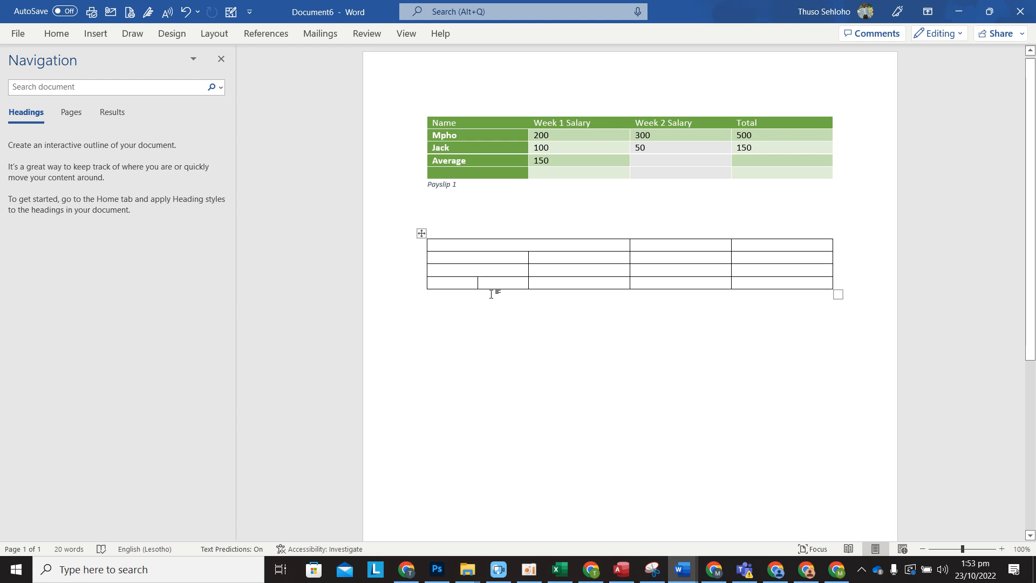
{"action": "left_click", "coordinate": [421, 233]}
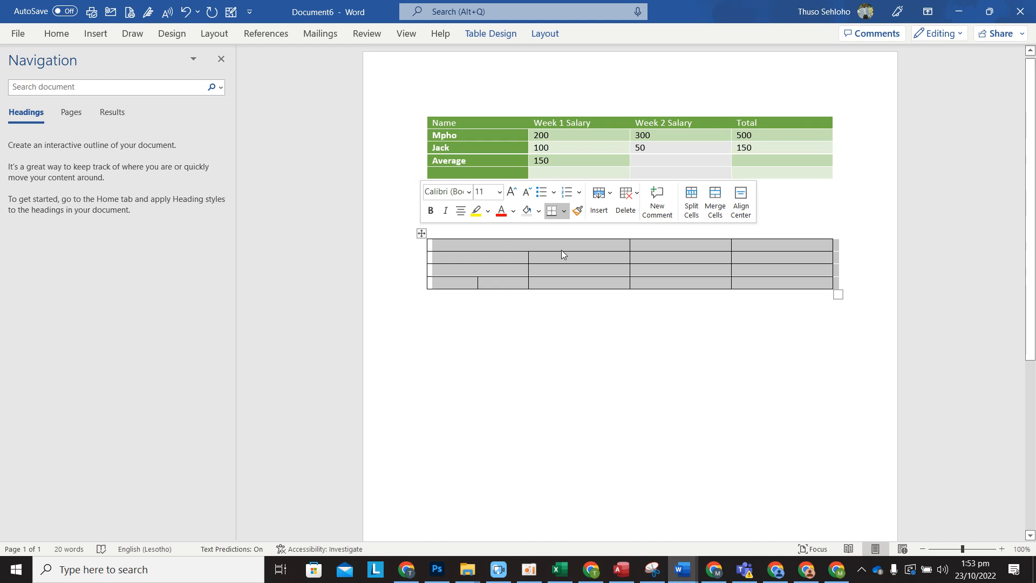
{"action": "left_click", "coordinate": [456, 321]}
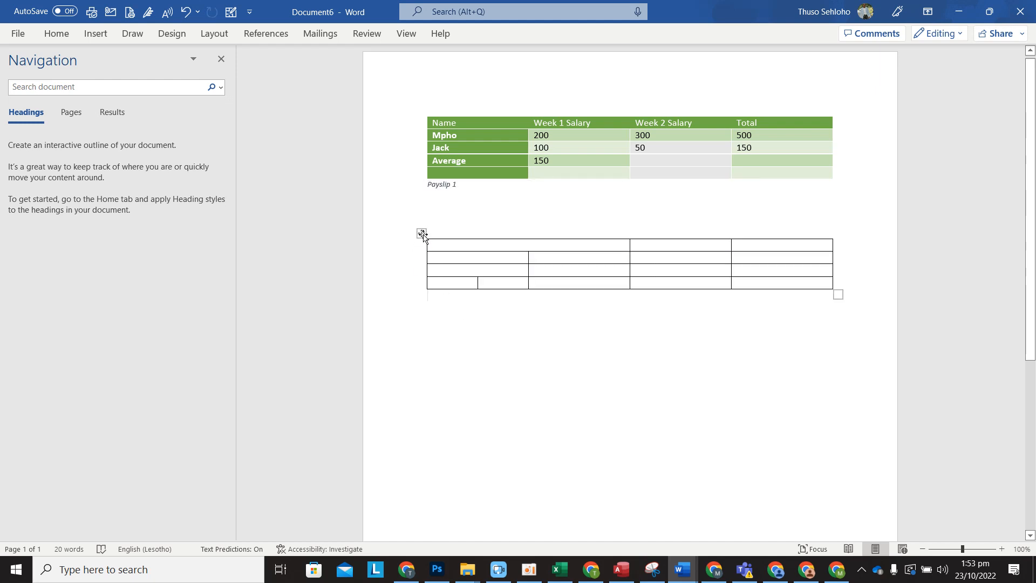
{"action": "left_click", "coordinate": [421, 233]}
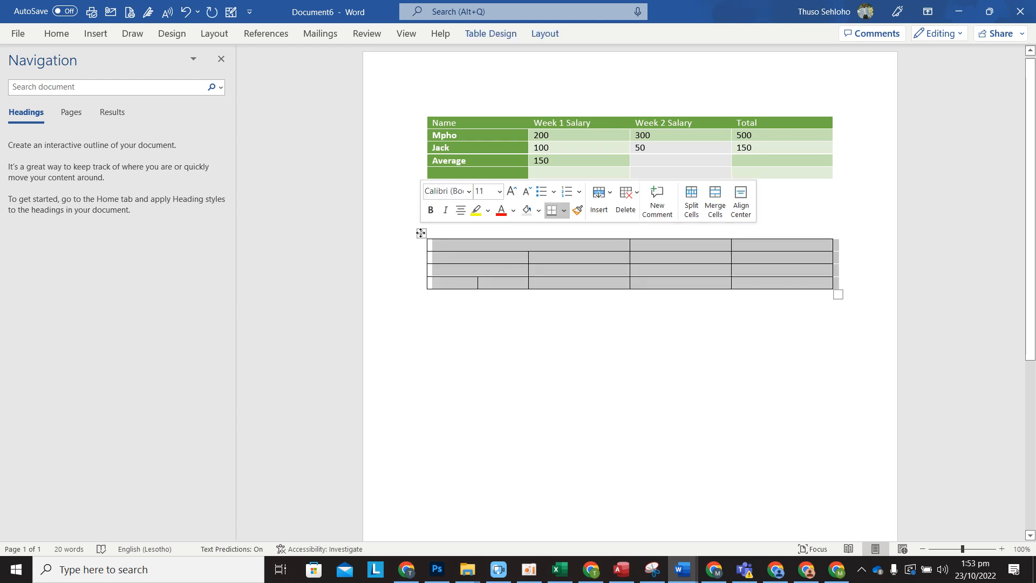
{"action": "right_click", "coordinate": [421, 234]}
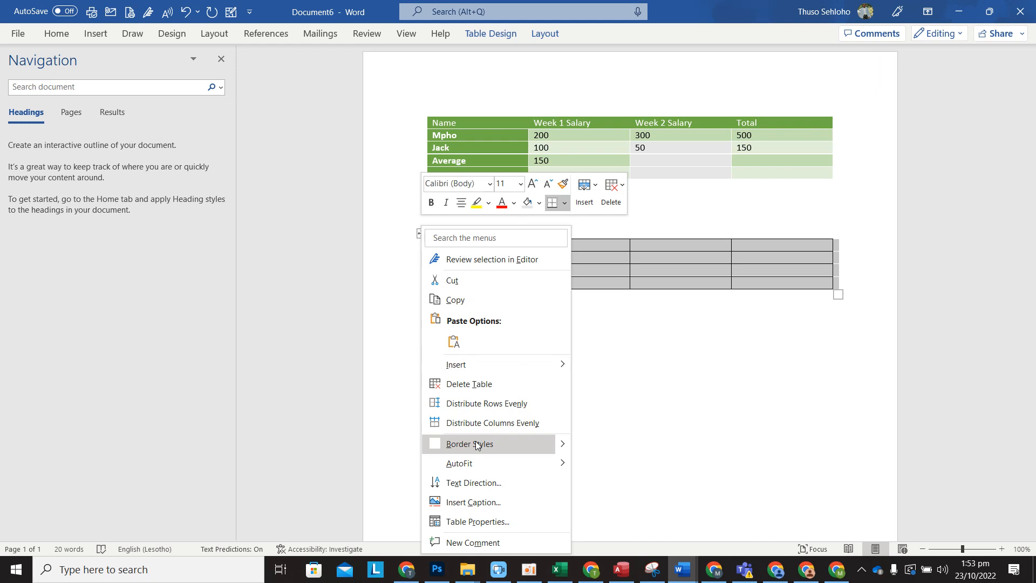
{"action": "left_click", "coordinate": [566, 204]}
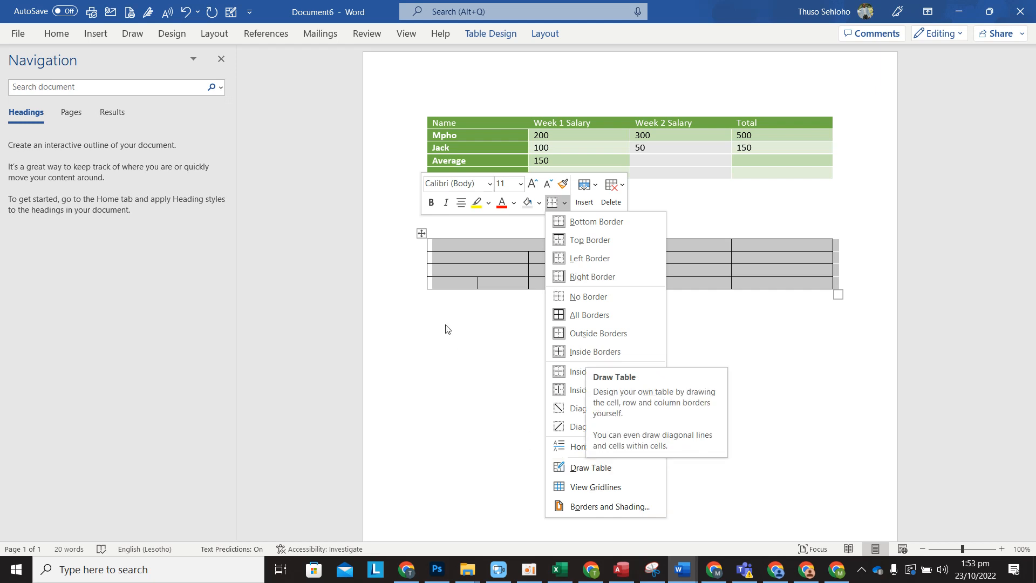
{"action": "key", "text": "Escape"}
{"action": "left_click", "coordinate": [450, 200]}
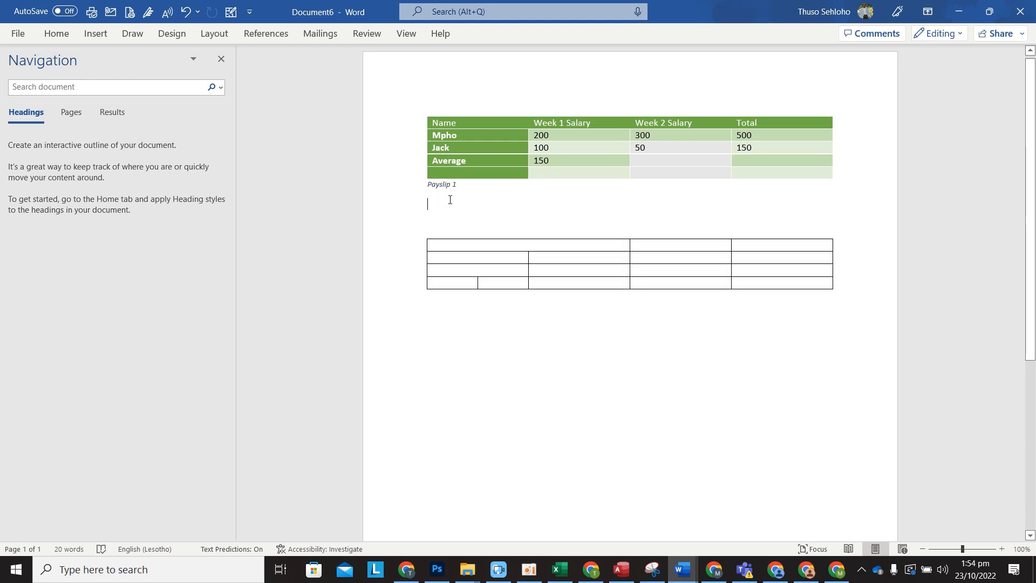
Step: Move the whole second table up so it sits just beneath the payslip caption
{"action": "left_click", "coordinate": [422, 234]}
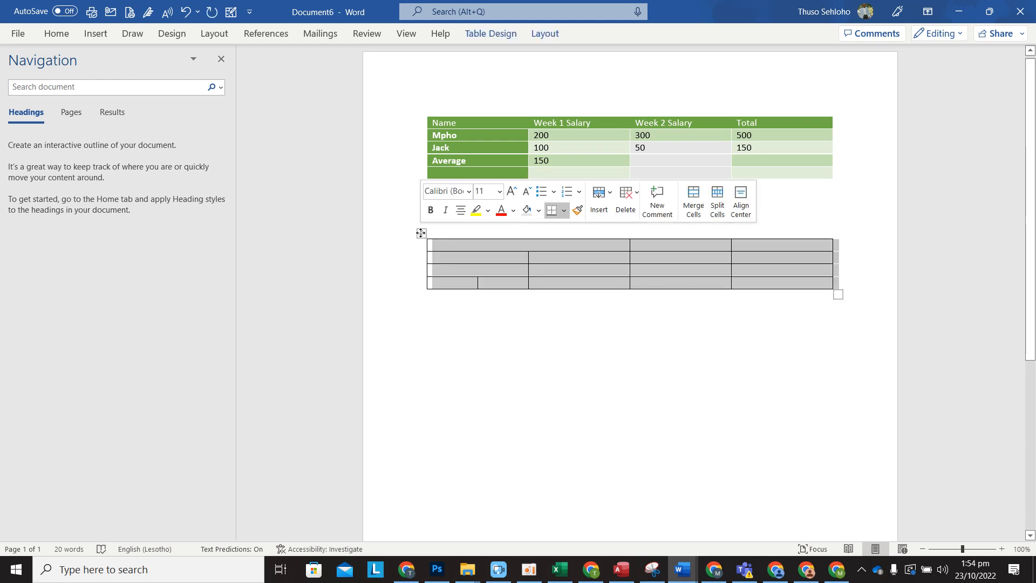
{"action": "left_click_drag", "start_coordinate": [421, 233], "coordinate": [421, 200]}
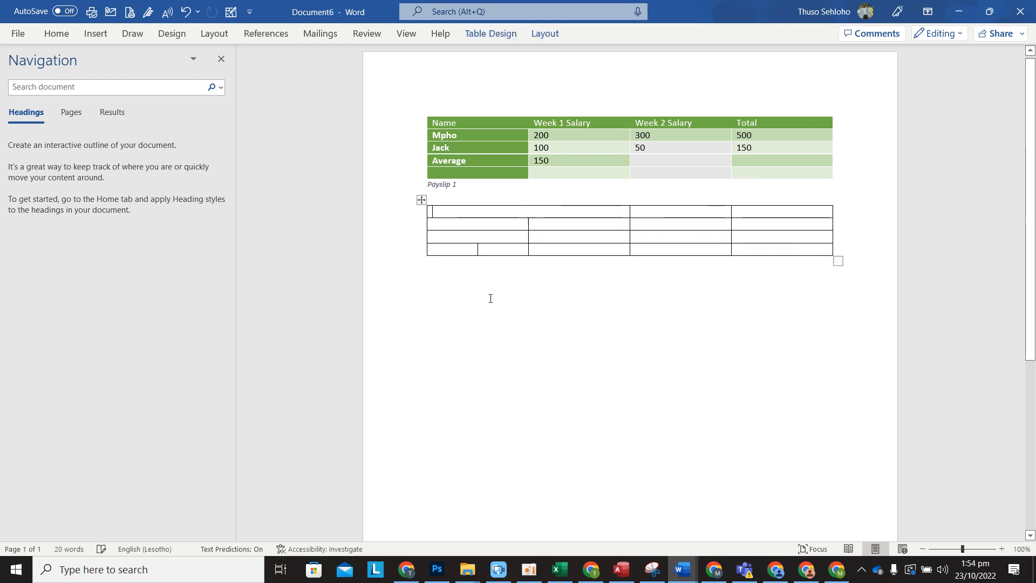
{"action": "left_click", "coordinate": [474, 275]}
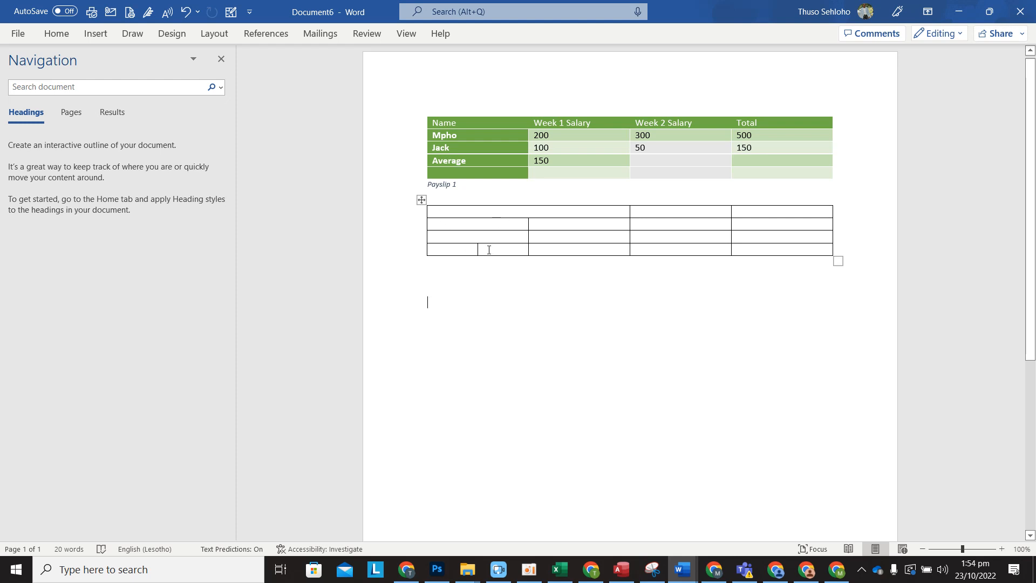
Step: Insert the picture Microsoft_Access_2013-2019_logo.svg from this device into the merged top cell of the second table
{"action": "left_click", "coordinate": [450, 209]}
{"action": "left_click", "coordinate": [96, 33]}
{"action": "left_click", "coordinate": [135, 79]}
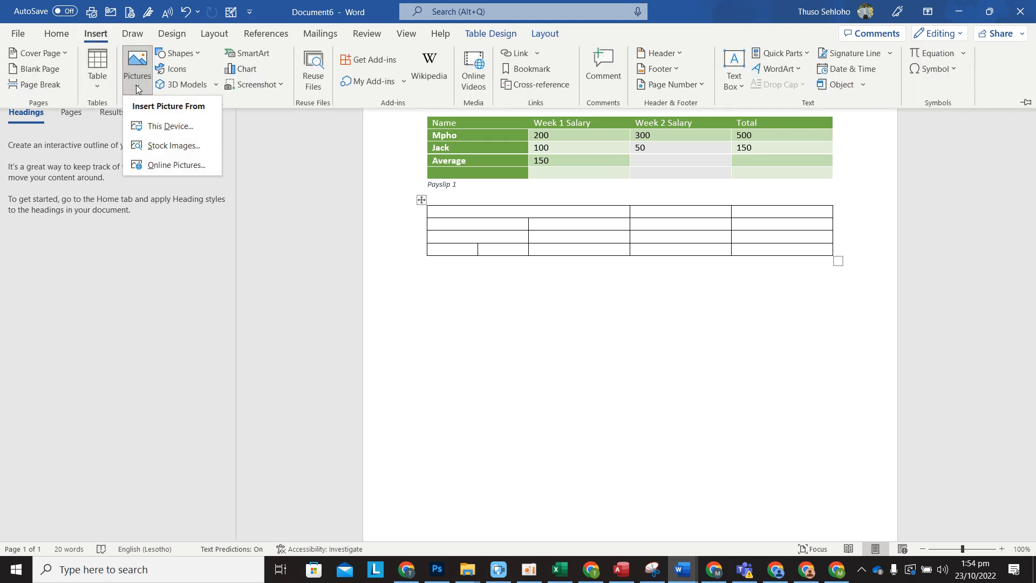
{"action": "left_click", "coordinate": [167, 129]}
{"action": "left_click", "coordinate": [167, 125]}
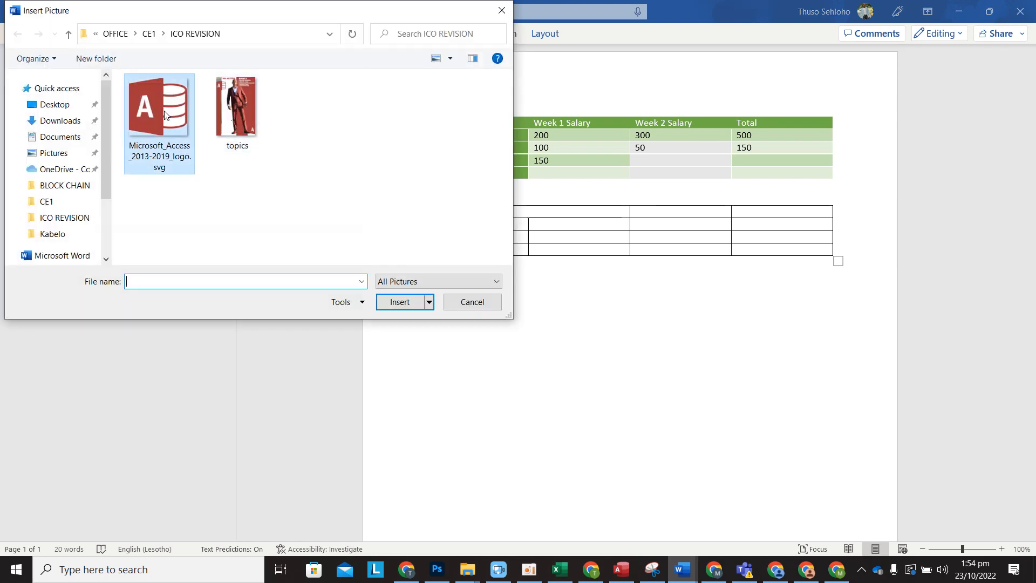
{"action": "left_click", "coordinate": [400, 303]}
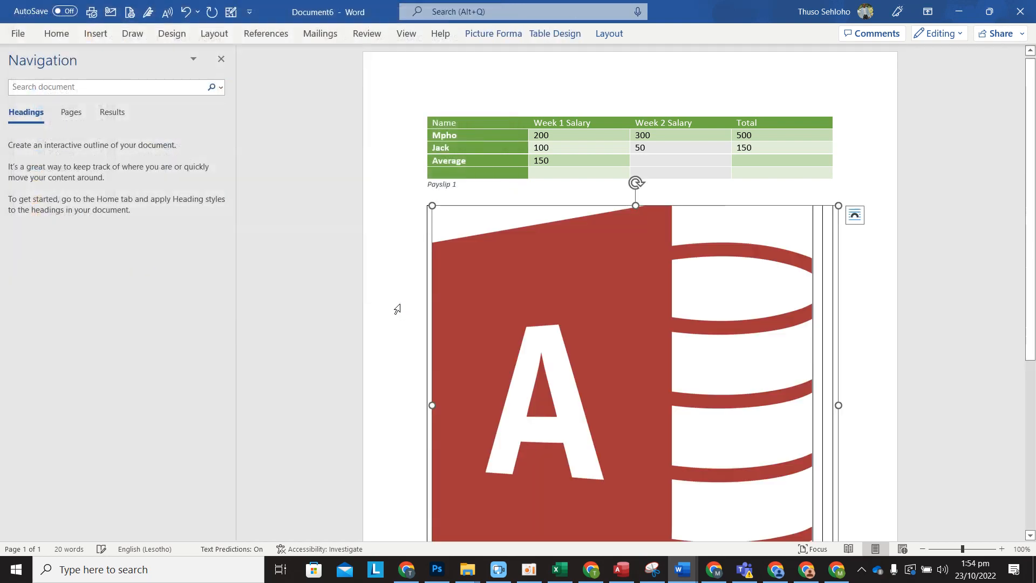
Step: Scale the Access logo down proportionally to about 2.5 cm high and 2.6 cm wide within the merged cell
{"action": "left_click_drag", "start_coordinate": [1030, 317], "coordinate": [1032, 395]}
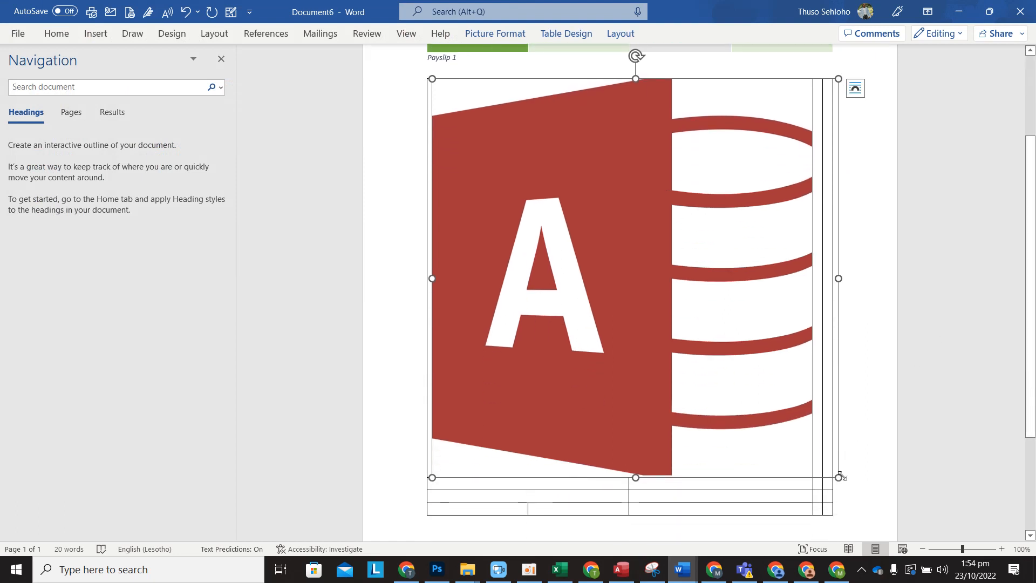
{"action": "left_click_drag", "start_coordinate": [839, 478], "coordinate": [499, 144]}
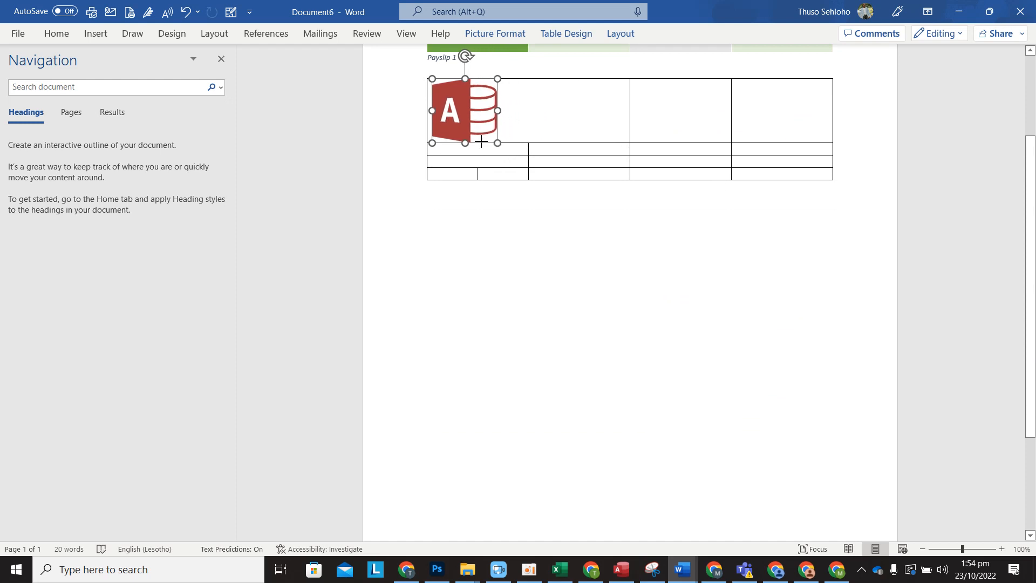
{"action": "left_click", "coordinate": [511, 266]}
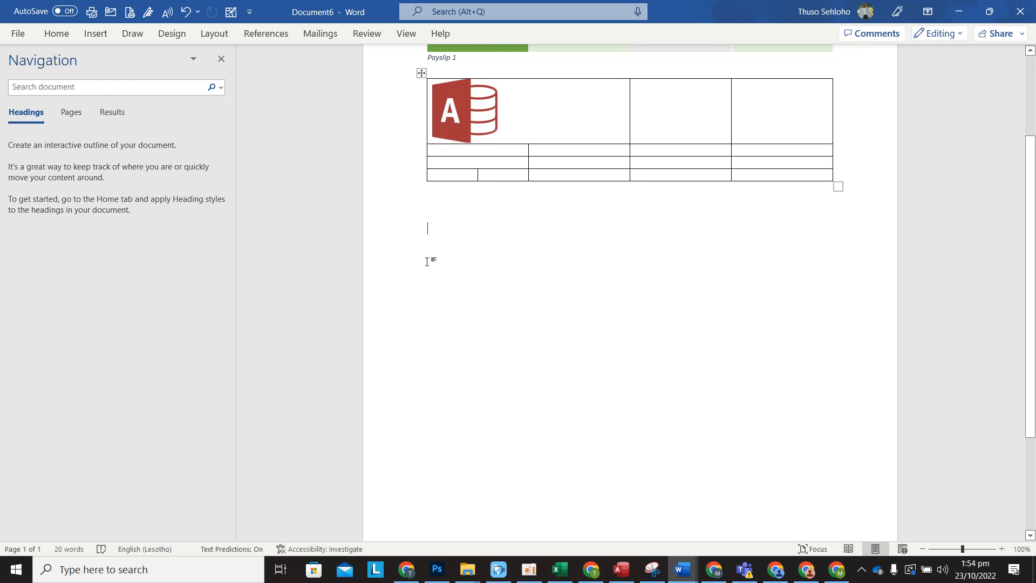
Step: Give the Access logo picture a blue border from the standard colors
{"action": "left_click", "coordinate": [464, 110]}
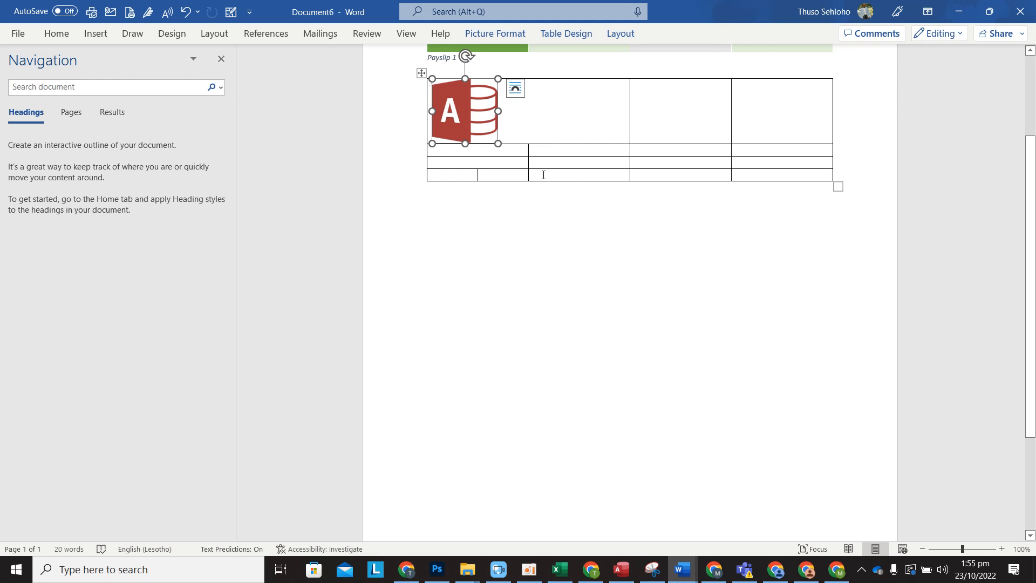
{"action": "left_click", "coordinate": [487, 34]}
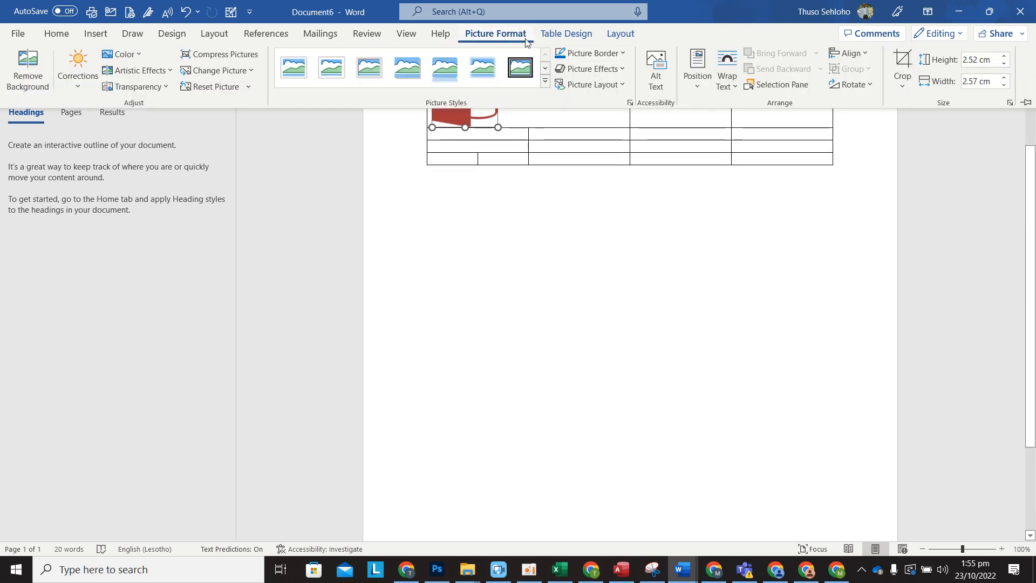
{"action": "left_click", "coordinate": [622, 54]}
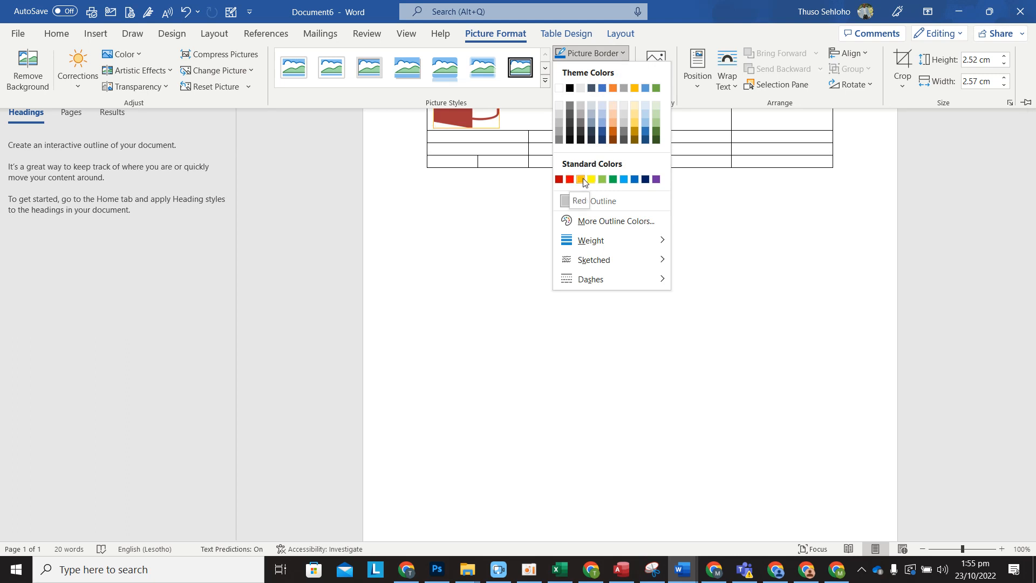
{"action": "left_click", "coordinate": [624, 180]}
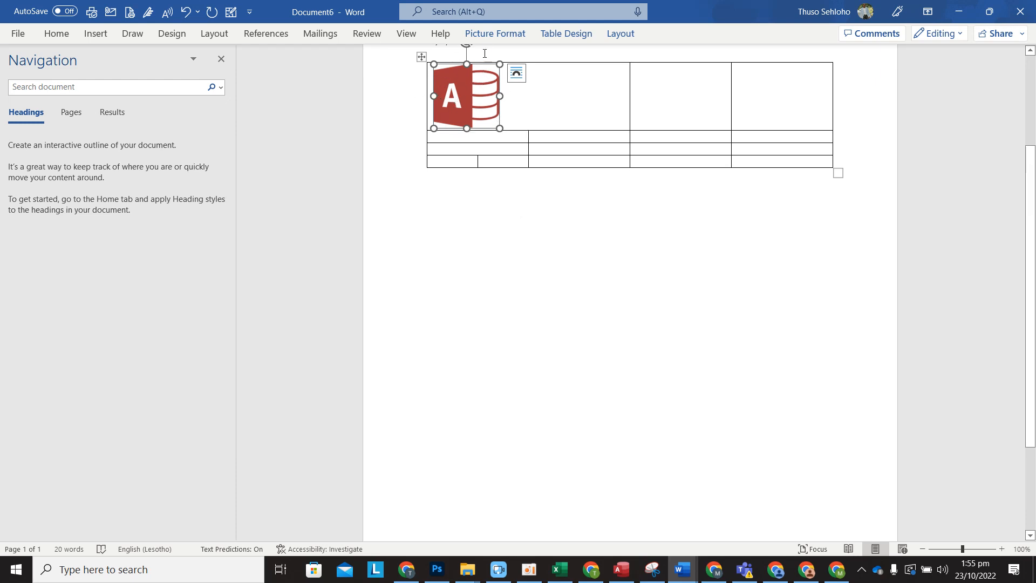
Step: Apply the first bevel variation to the Access logo as a picture effect
{"action": "left_click", "coordinate": [487, 35]}
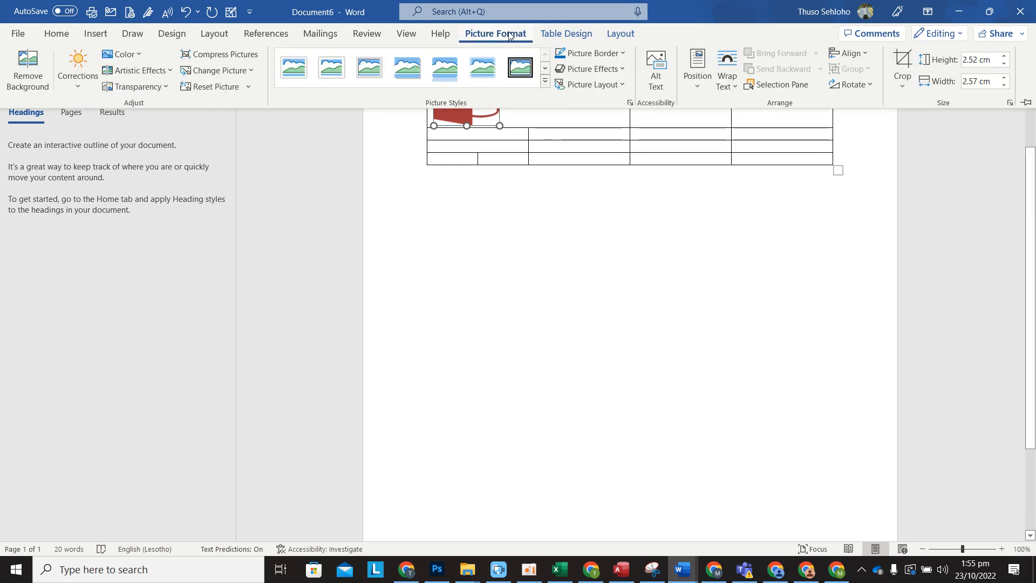
{"action": "left_click", "coordinate": [618, 70]}
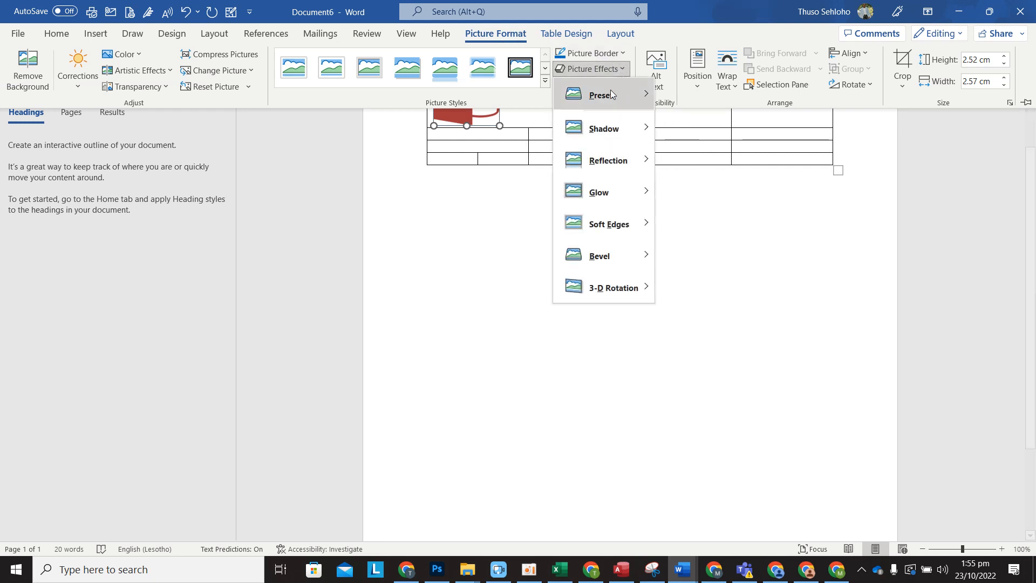
{"action": "mouse_move", "coordinate": [605, 131]}
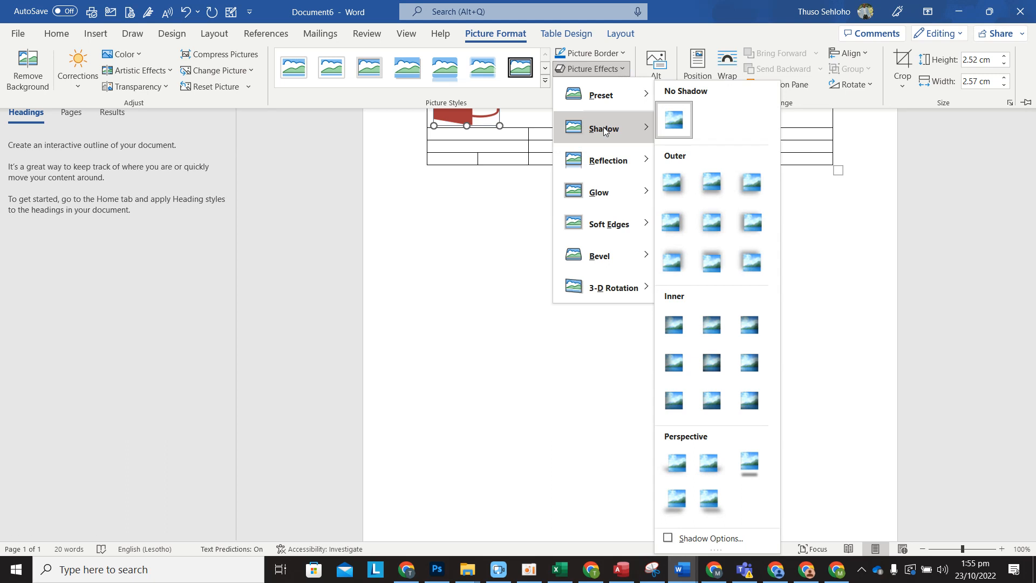
{"action": "mouse_move", "coordinate": [609, 162]}
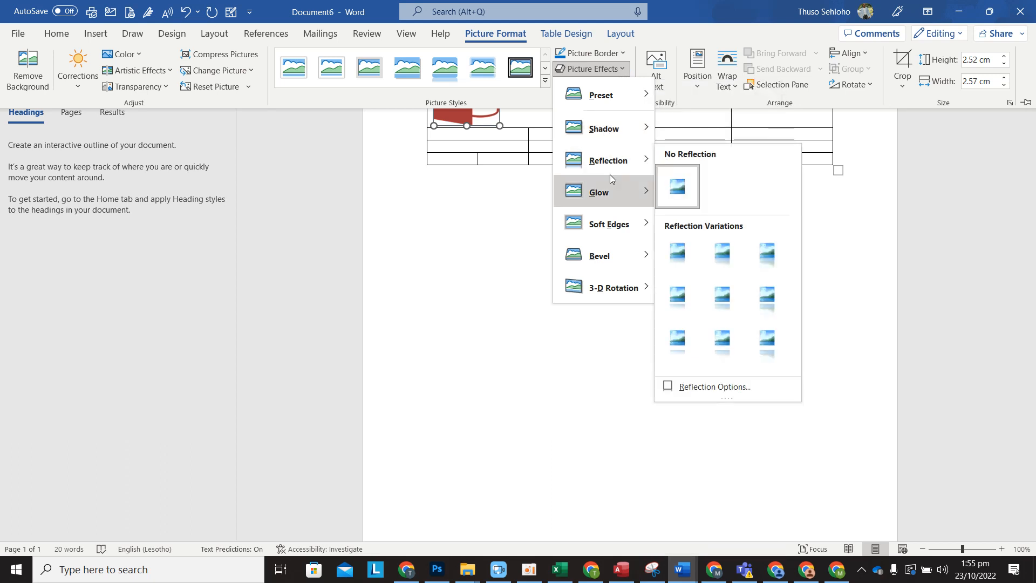
{"action": "mouse_move", "coordinate": [608, 199]}
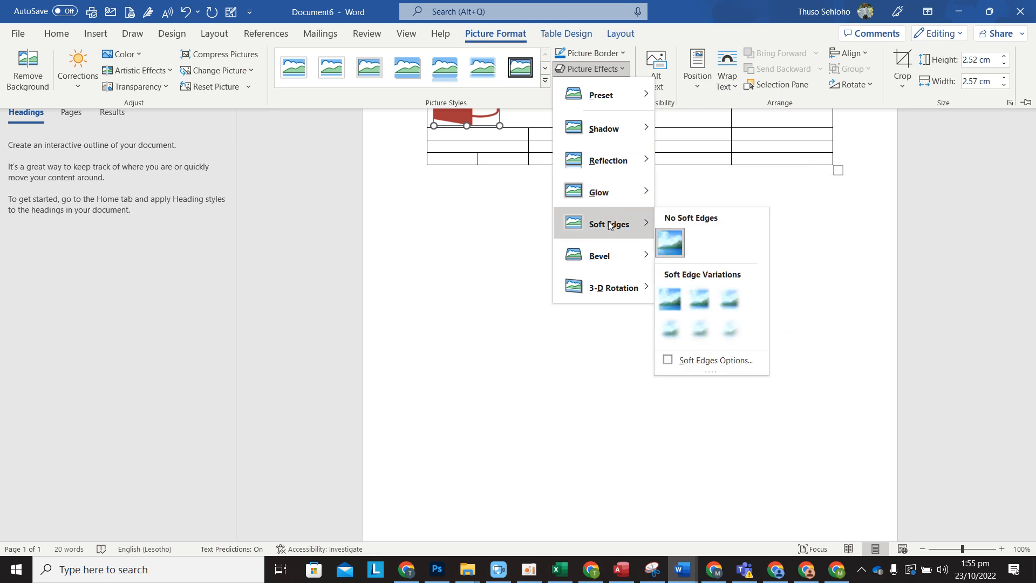
{"action": "mouse_move", "coordinate": [609, 255]}
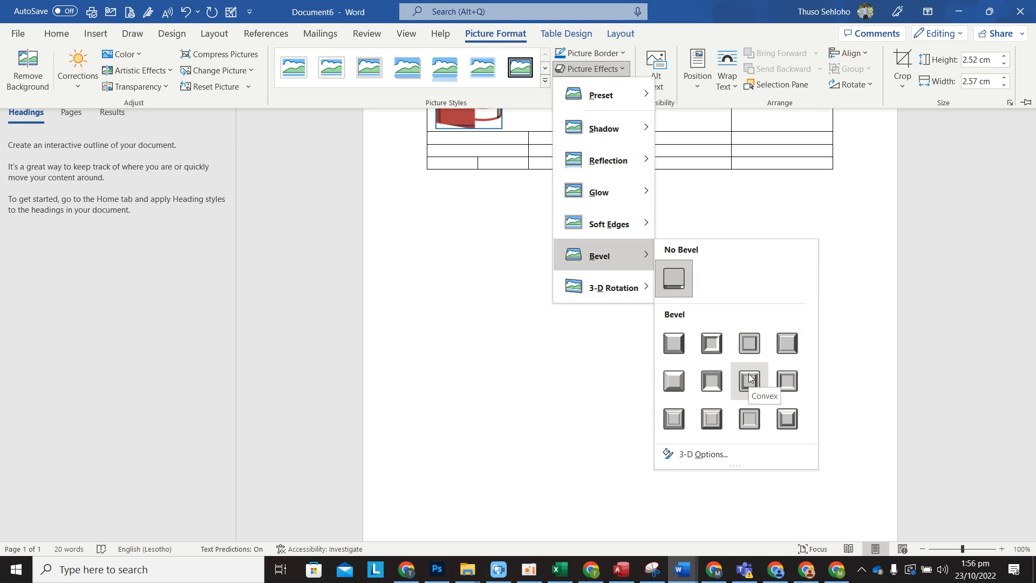
{"action": "left_click", "coordinate": [675, 346]}
{"action": "left_click", "coordinate": [578, 277]}
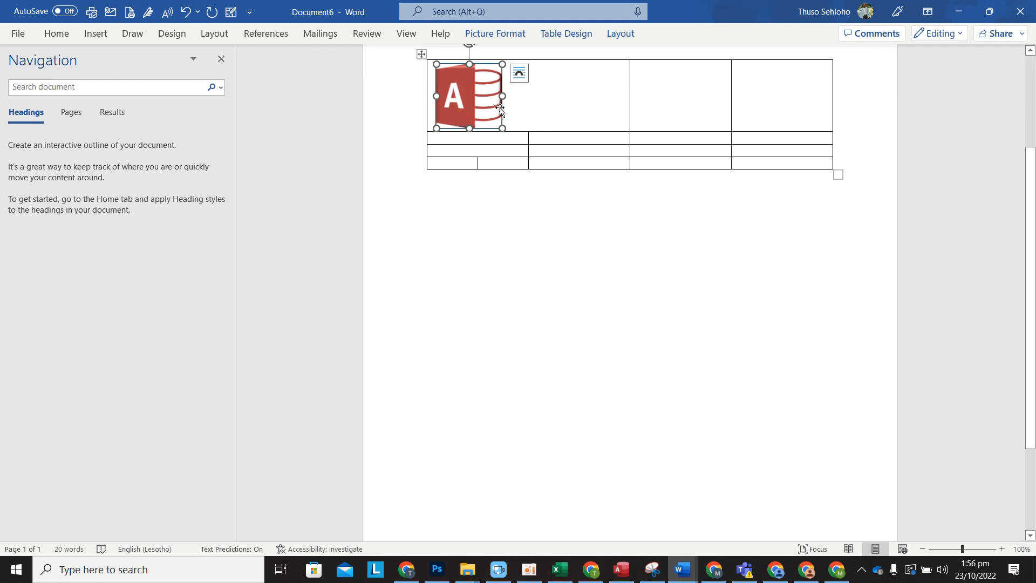
{"action": "left_click", "coordinate": [551, 249]}
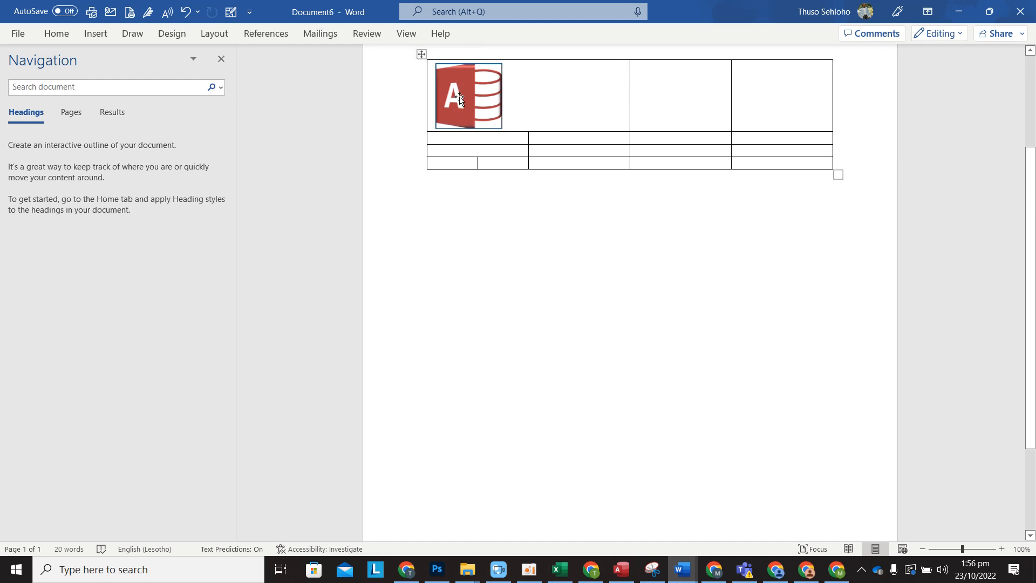
{"action": "left_click", "coordinate": [460, 92]}
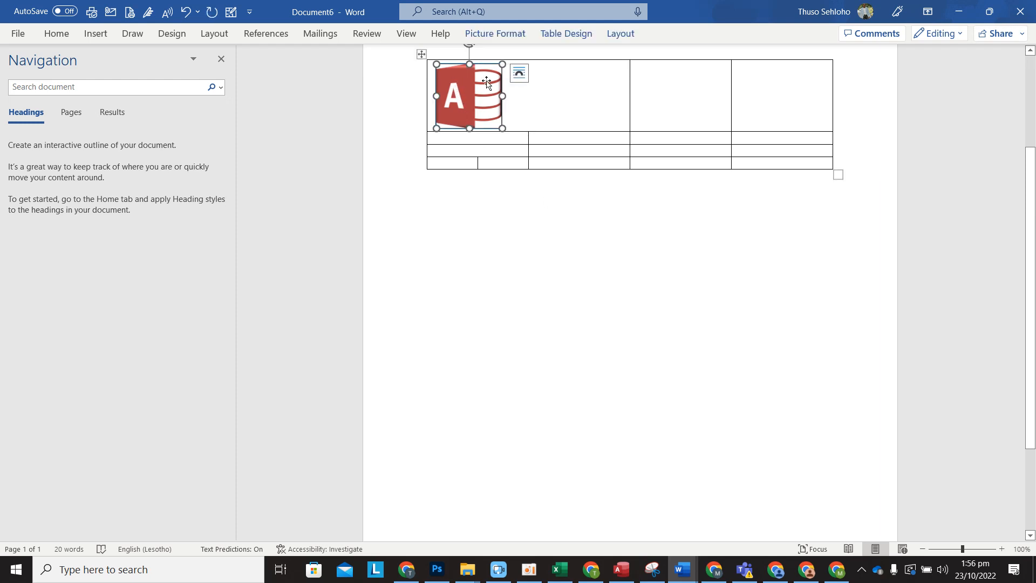
Step: Add the alt text "Access Icon" to the Access logo and try to generate alt text automatically
{"action": "left_click", "coordinate": [500, 36]}
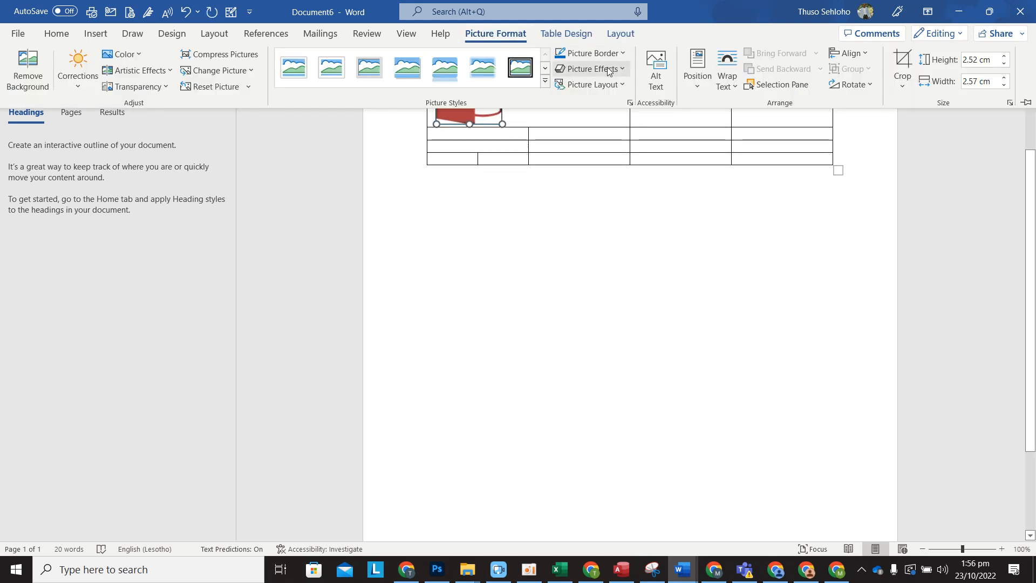
{"action": "left_click", "coordinate": [623, 86]}
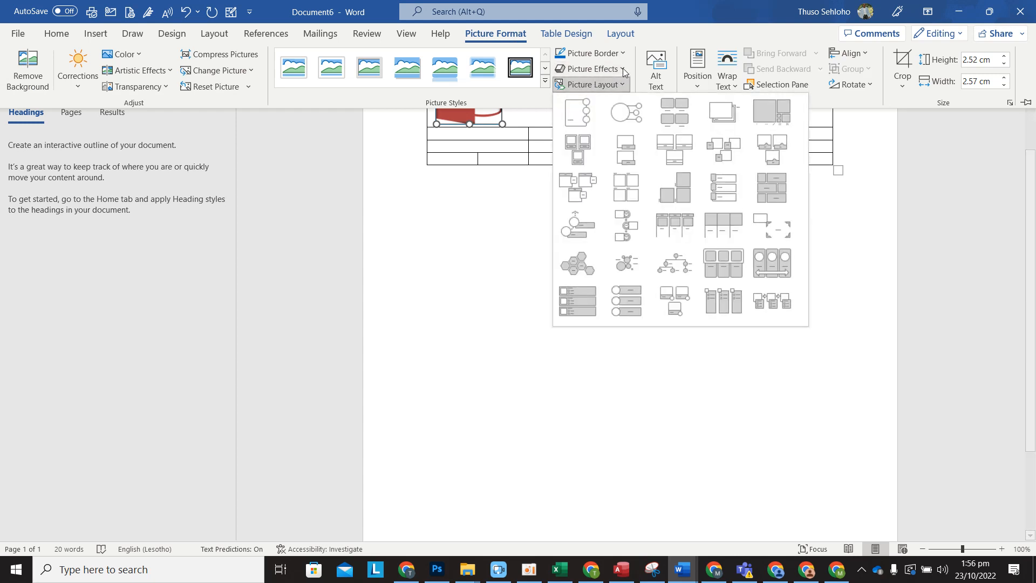
{"action": "left_click", "coordinate": [623, 70]}
{"action": "left_click", "coordinate": [624, 70]}
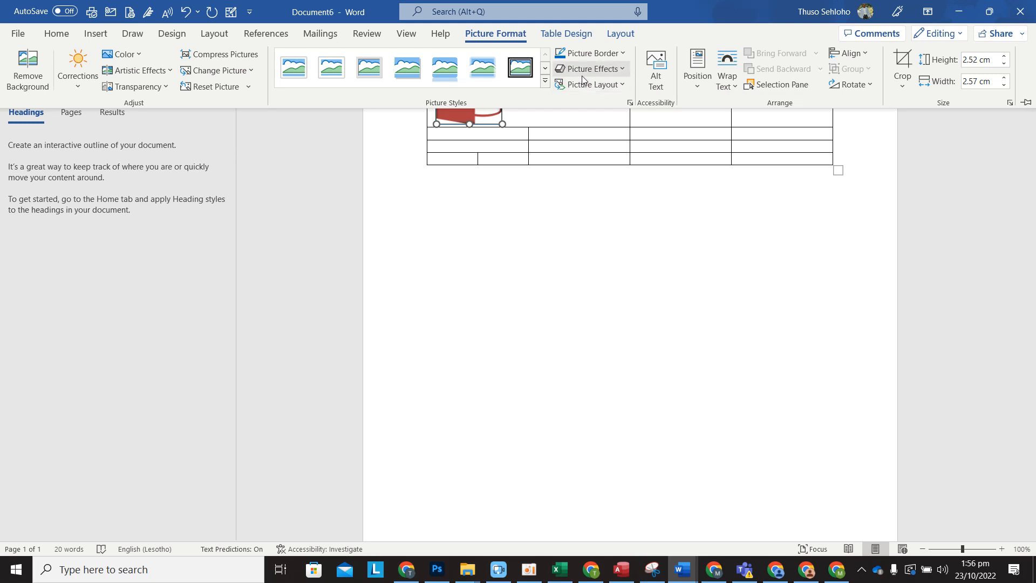
{"action": "left_click", "coordinate": [657, 70]}
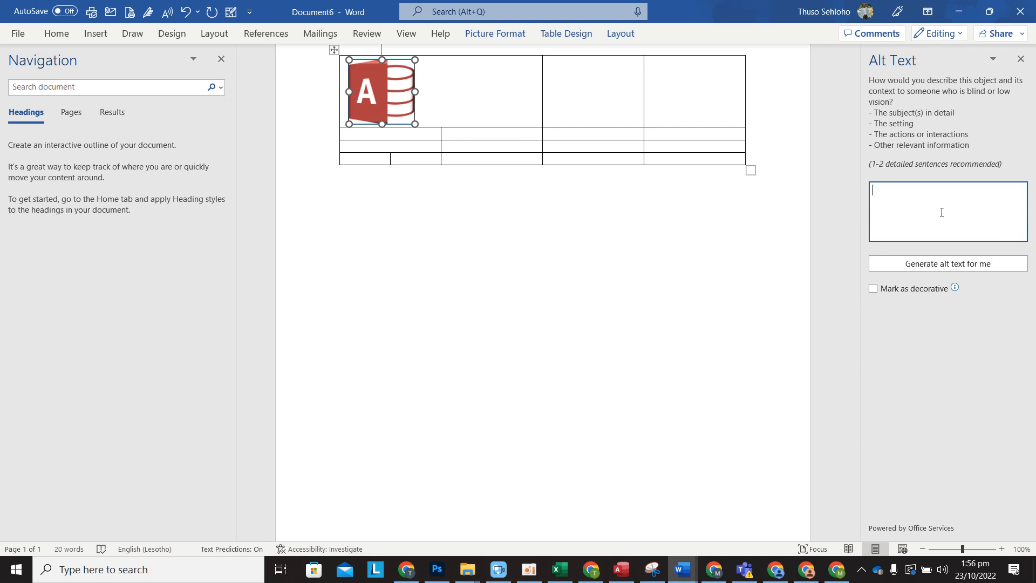
{"action": "type", "text": "Access Icon"}
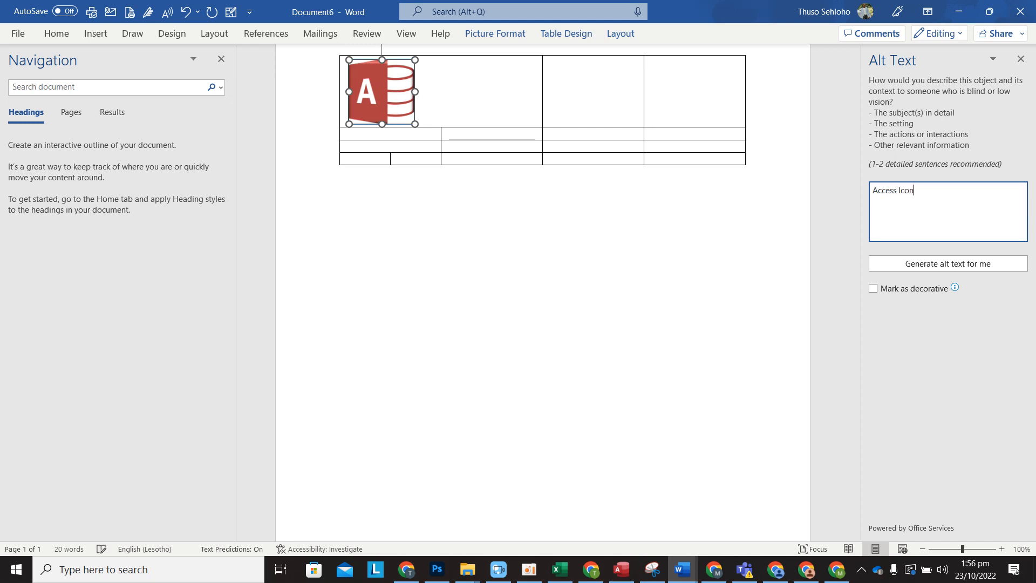
{"action": "left_click", "coordinate": [955, 264]}
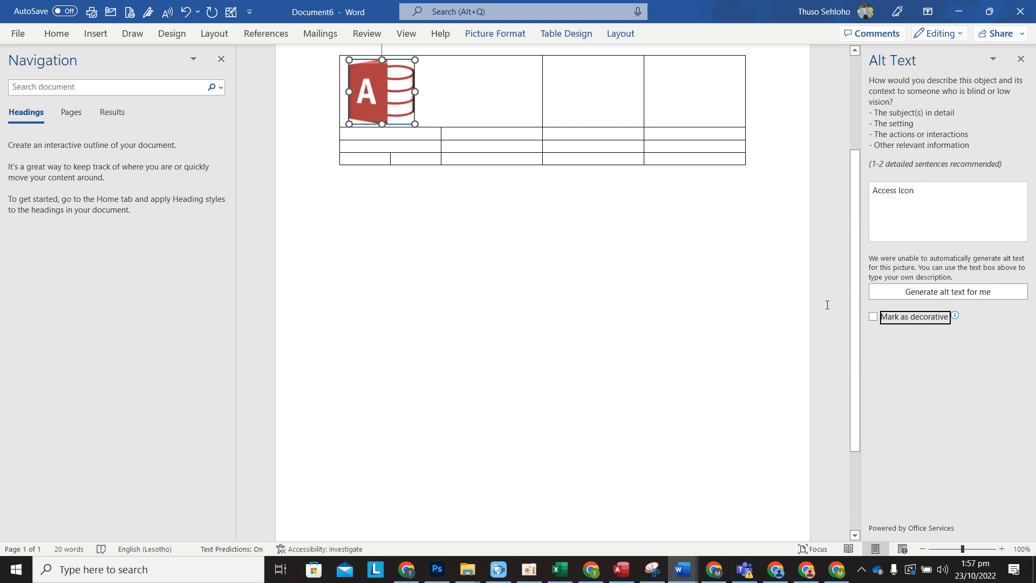
Step: Add an empty paragraph below the second table
{"action": "left_click", "coordinate": [510, 198]}
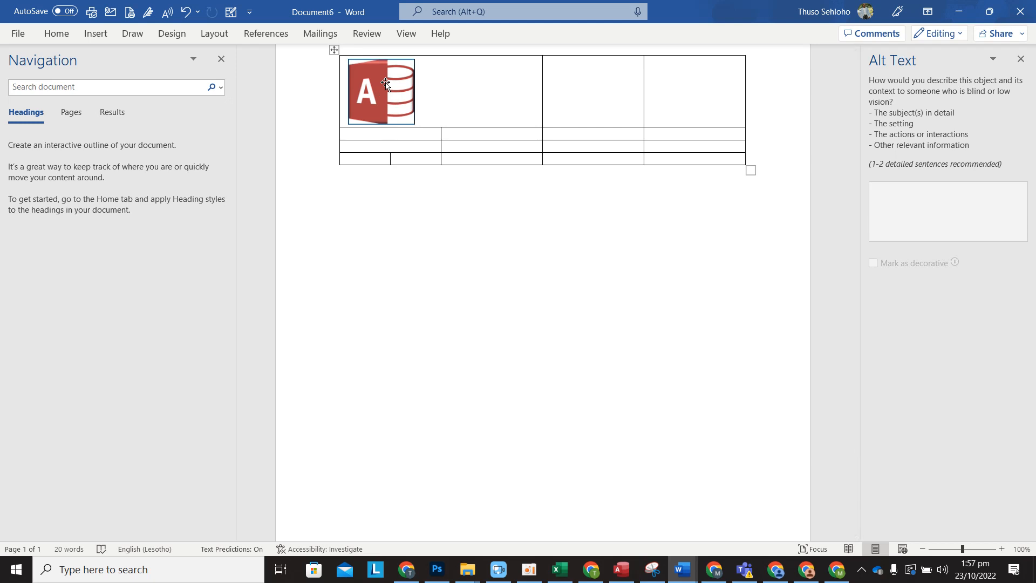
{"action": "key", "text": "Return"}
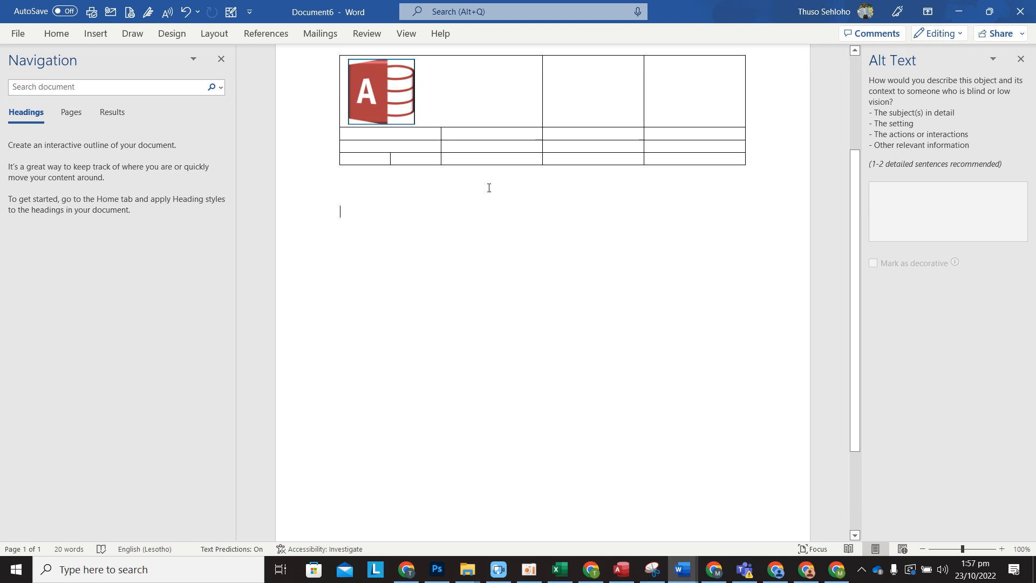
{"action": "scroll", "coordinate": [837, 194], "scroll_direction": "up", "scroll_amount": 3}
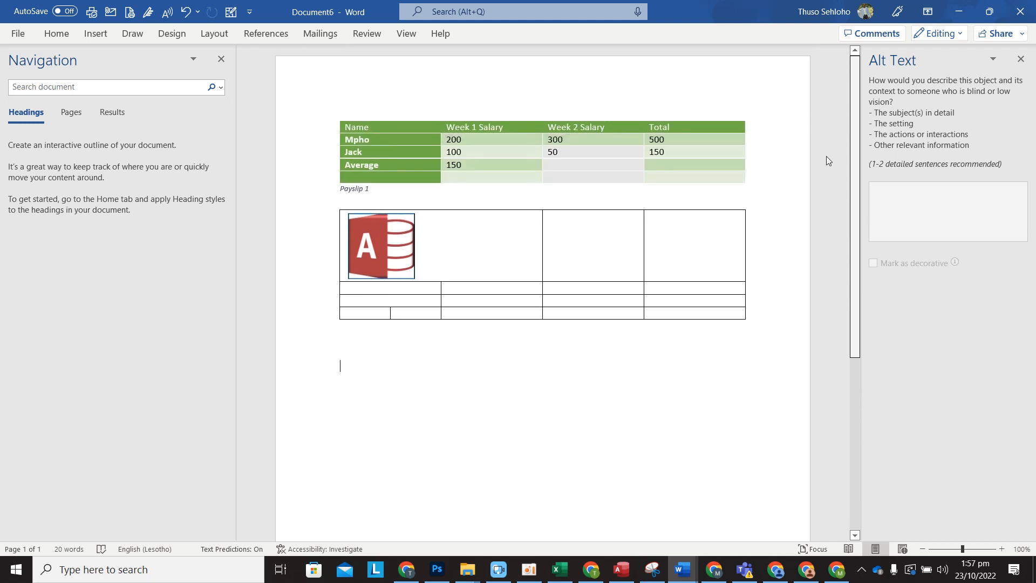
{"action": "scroll", "coordinate": [835, 199], "scroll_direction": "down", "scroll_amount": 1}
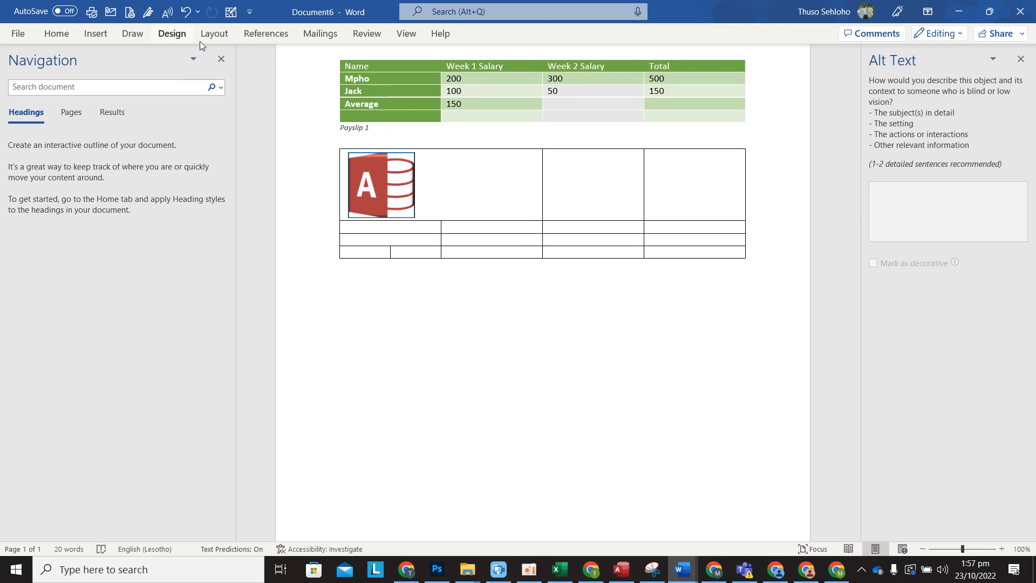
Step: Apply the diagonal CONFIDENTIAL 1 watermark to the document page
{"action": "left_click", "coordinate": [61, 37]}
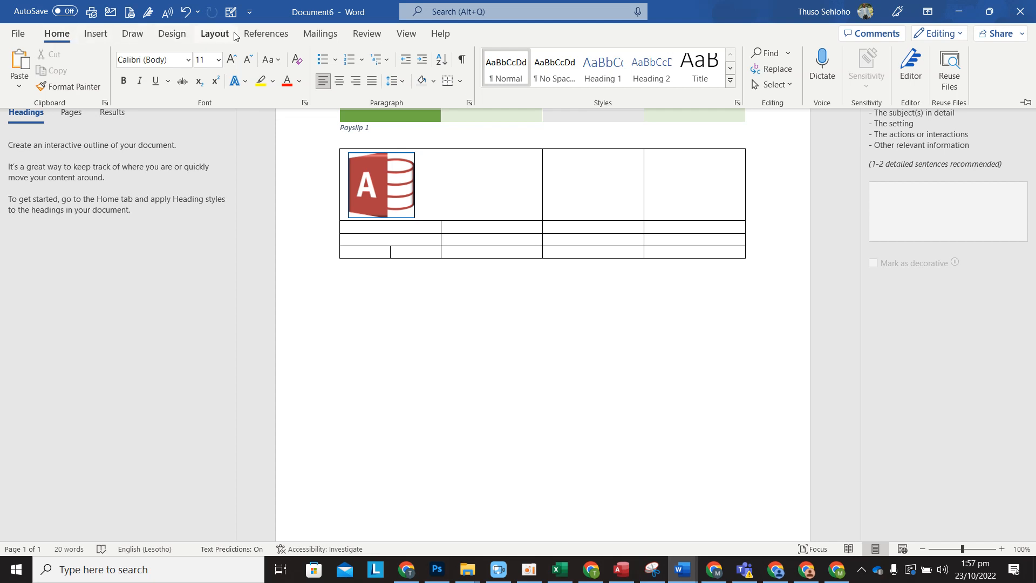
{"action": "left_click", "coordinate": [172, 34]}
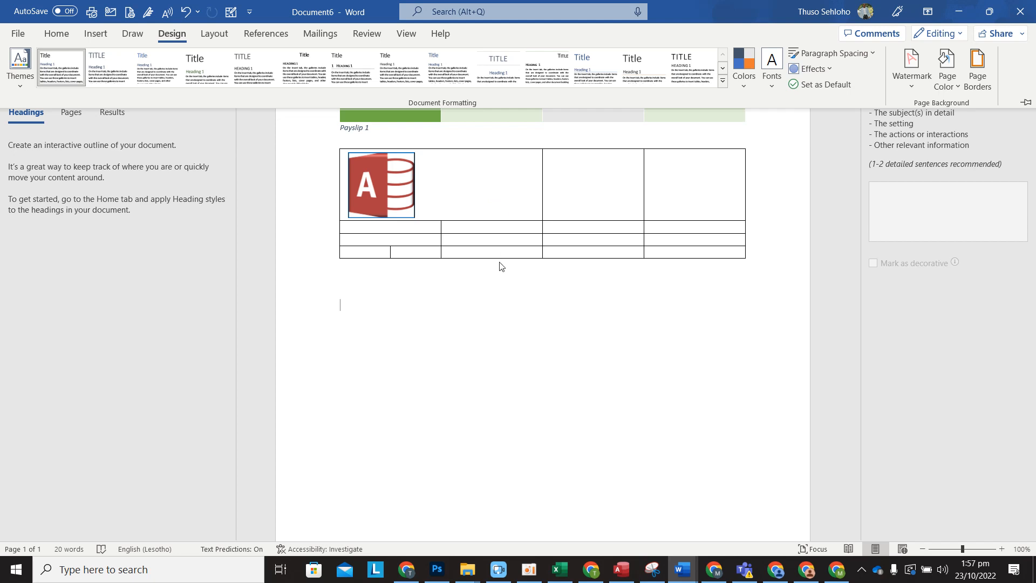
{"action": "left_click", "coordinate": [910, 76]}
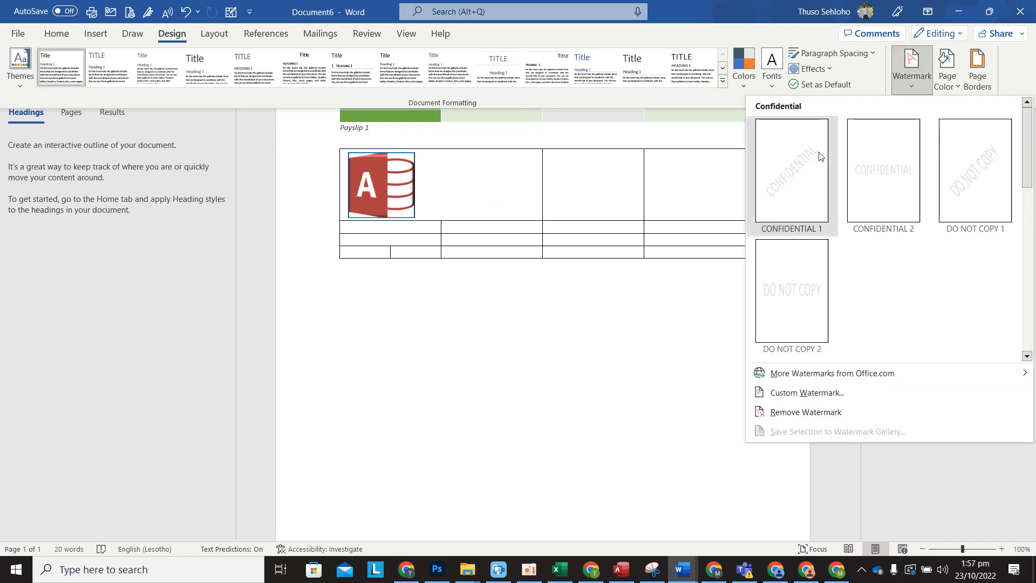
{"action": "left_click", "coordinate": [785, 171]}
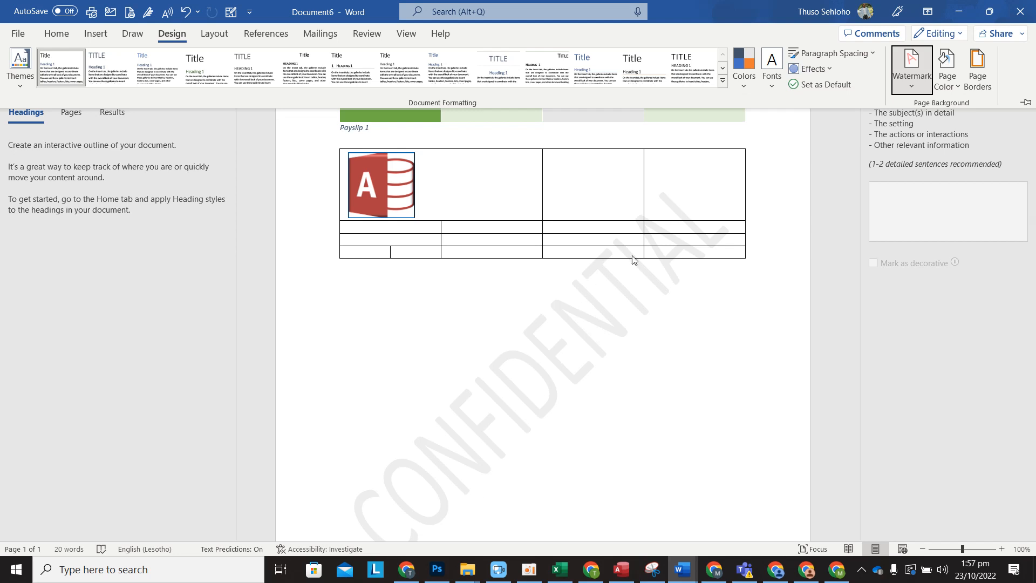
{"action": "left_click", "coordinate": [593, 375]}
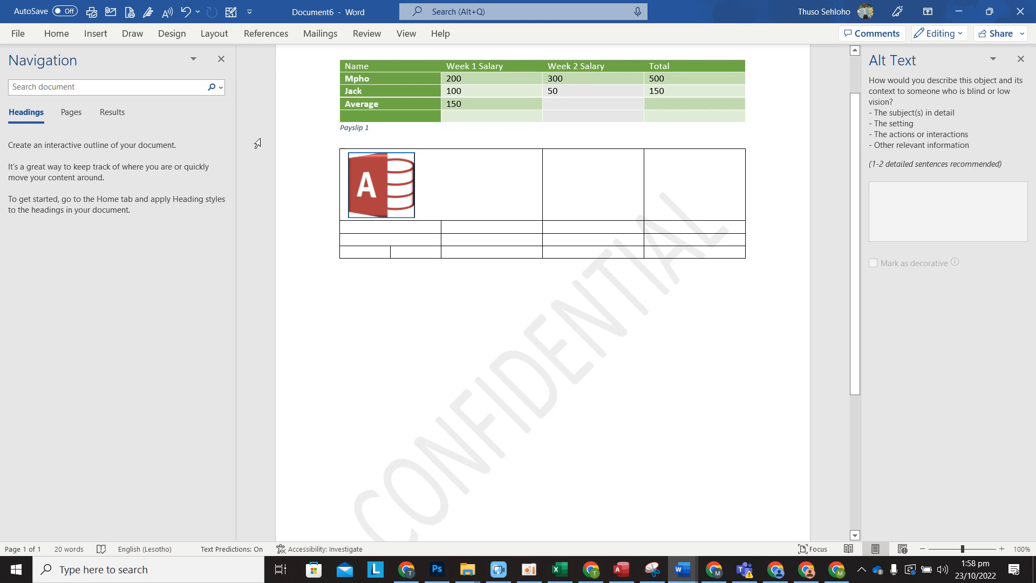
Step: Set the page color to black from the theme colors
{"action": "left_click", "coordinate": [61, 35]}
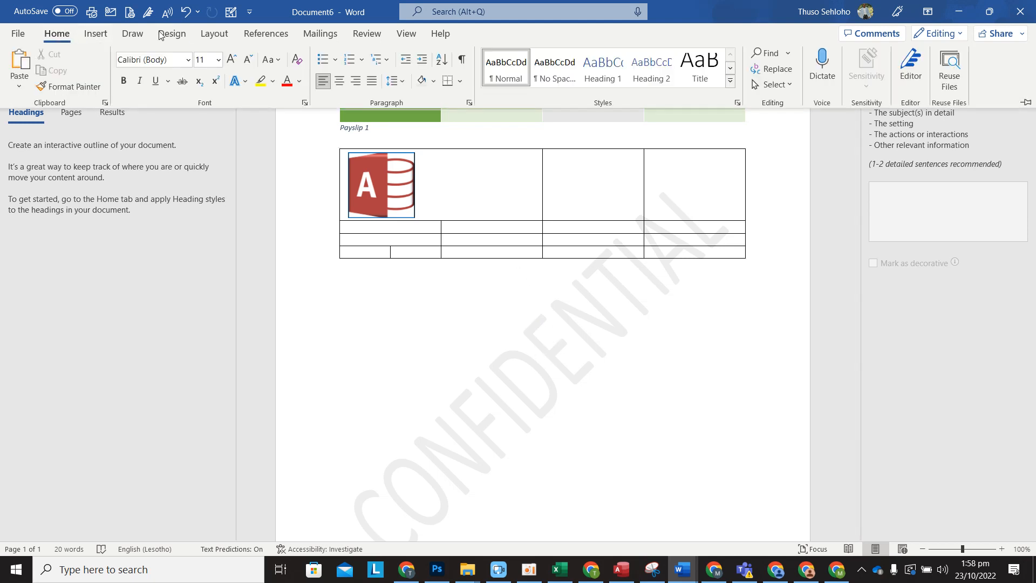
{"action": "left_click", "coordinate": [173, 35]}
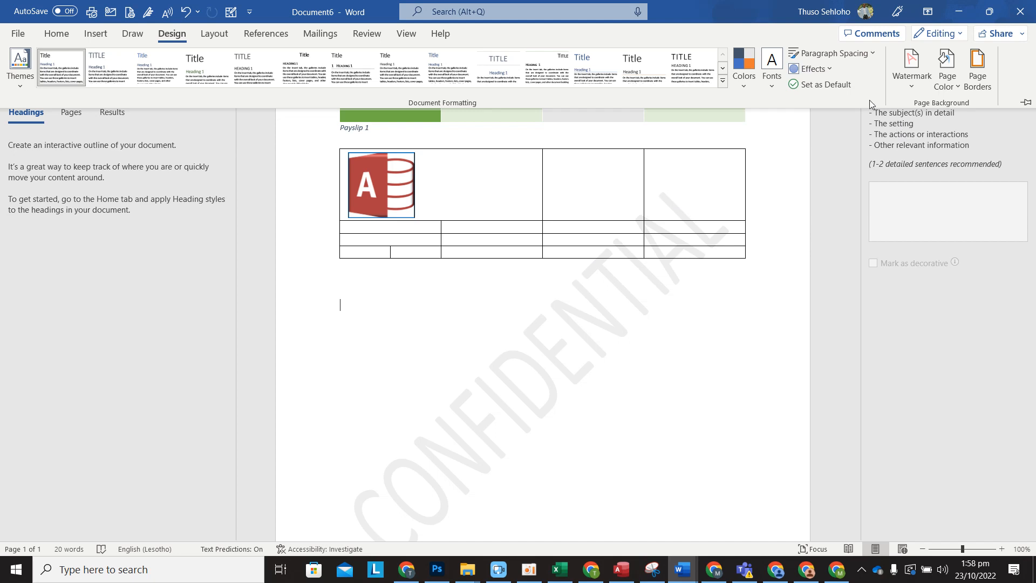
{"action": "left_click", "coordinate": [954, 85]}
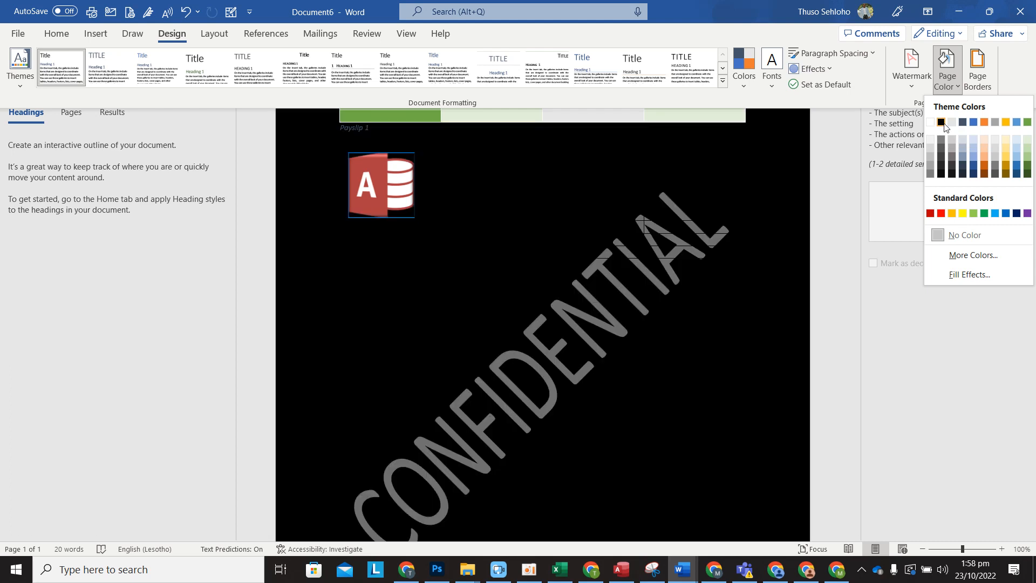
{"action": "left_click", "coordinate": [941, 122]}
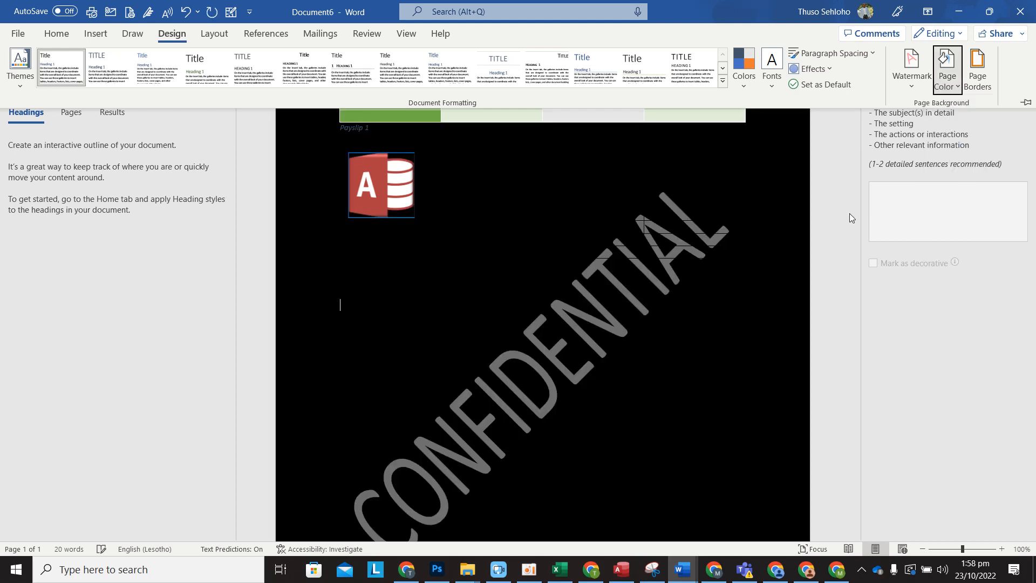
Step: Set the page color to white from the theme colors and check the page down to its end
{"action": "left_click", "coordinate": [958, 84]}
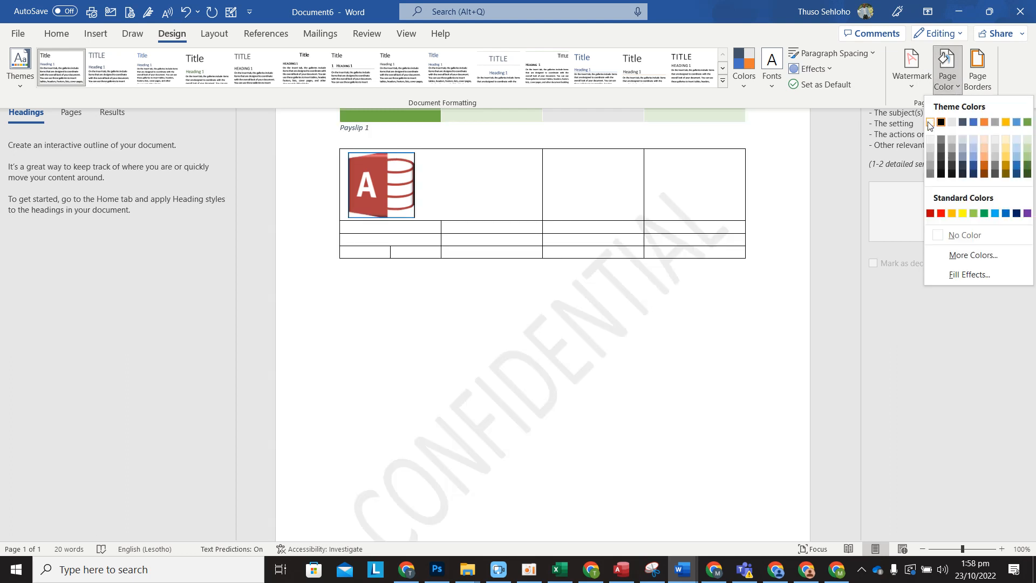
{"action": "left_click", "coordinate": [930, 125]}
{"action": "key", "text": "ctrl+F1"}
{"action": "left_click_drag", "start_coordinate": [861, 293], "coordinate": [831, 501]}
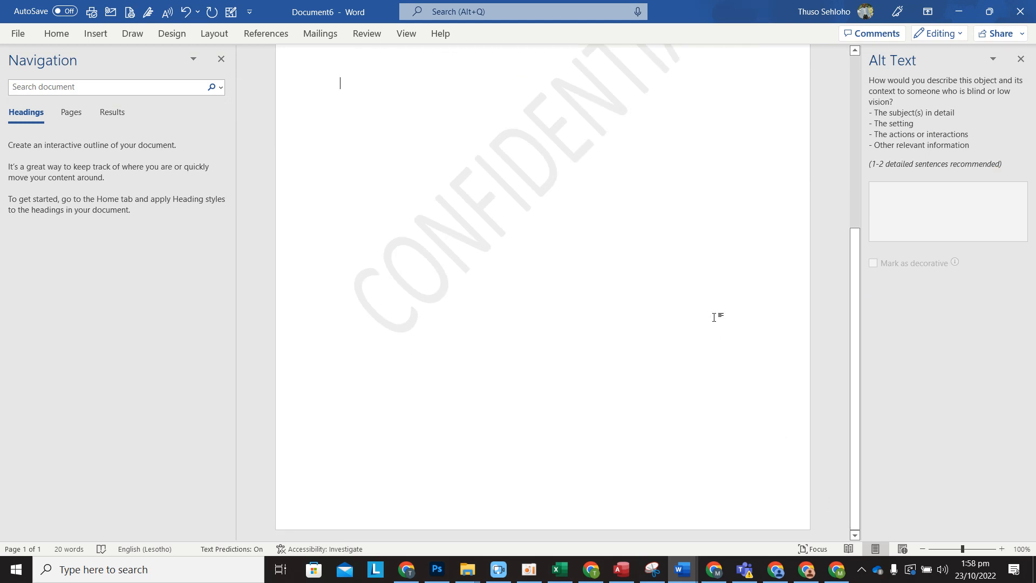
{"action": "left_click", "coordinate": [529, 570]}
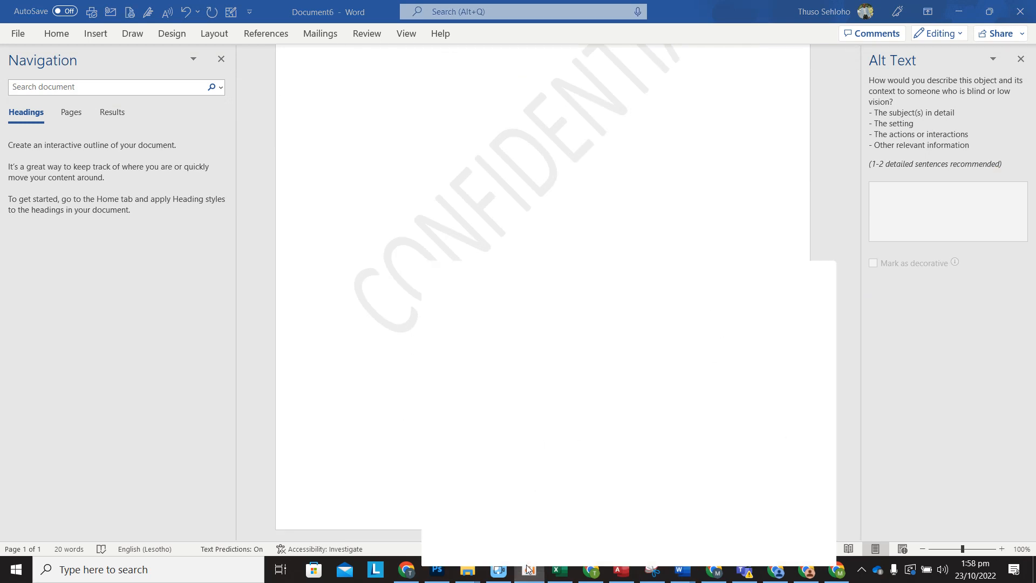